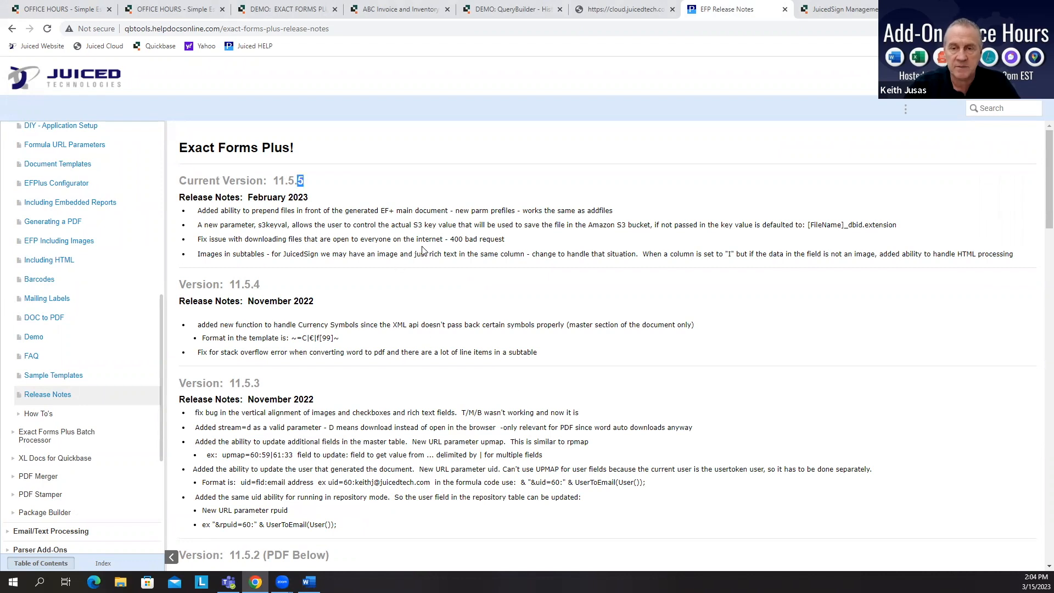
# Step: Review the Exact Forms Plus release notes for the current version 11.5.5, highlighting the new parameters
pyautogui.click(285, 234)
pyautogui.moveTo(195, 210); pyautogui.dragTo(1014, 254)
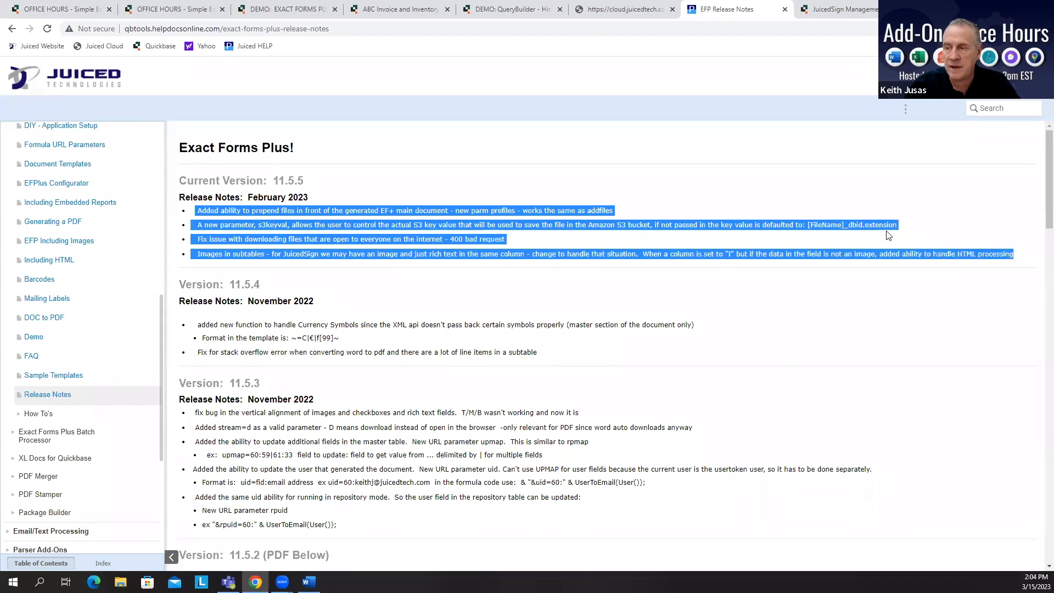
pyautogui.click(360, 192)
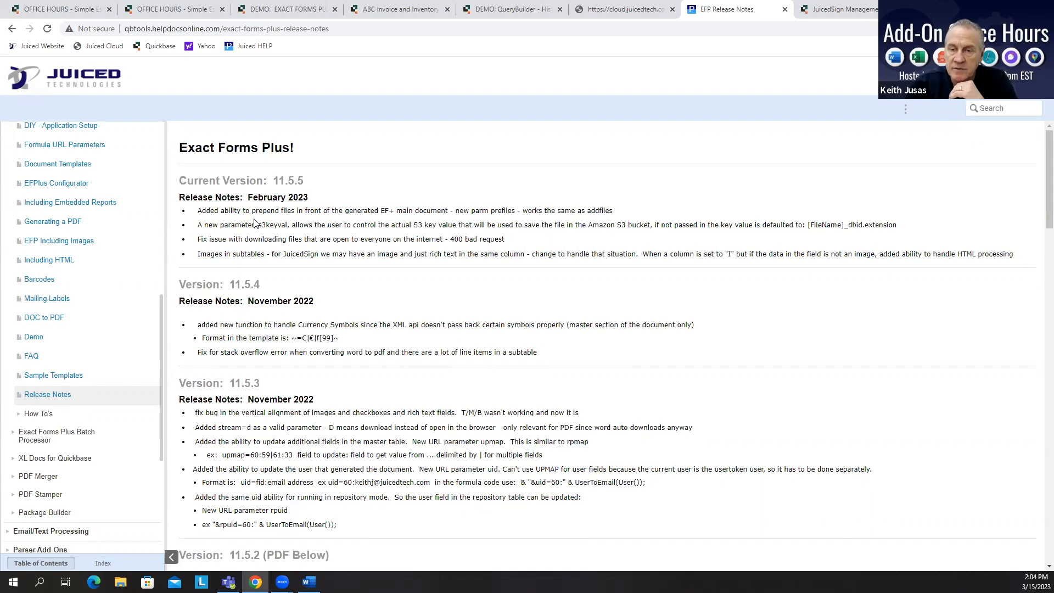
pyautogui.moveTo(258, 226); pyautogui.dragTo(289, 234)
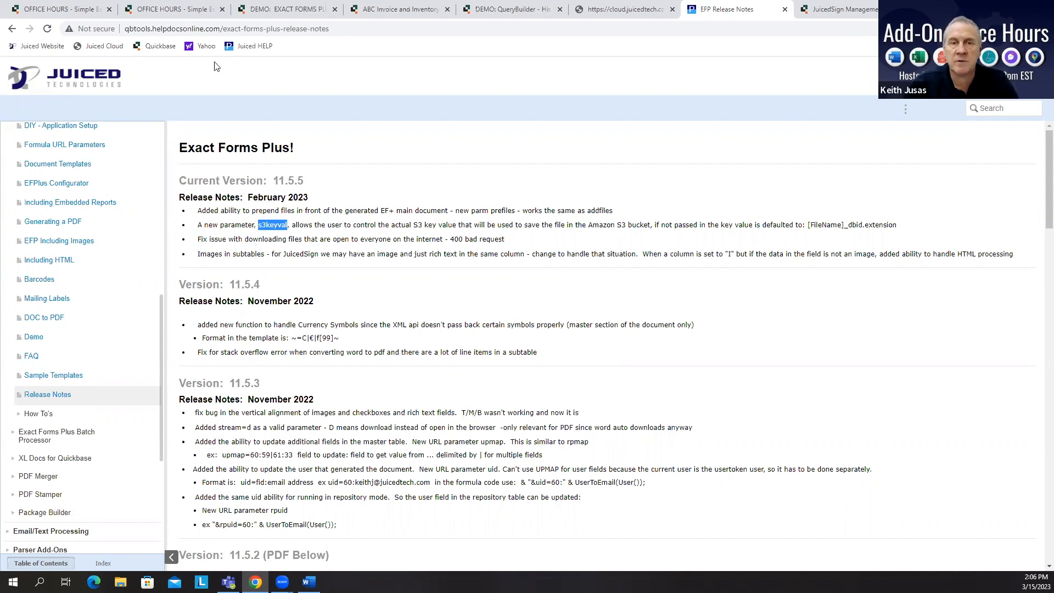
# Step: Open the Pre File PDF attached to Estimate #1's Exact Forms Plus section, review it, and close it
pyautogui.click(42, 9)
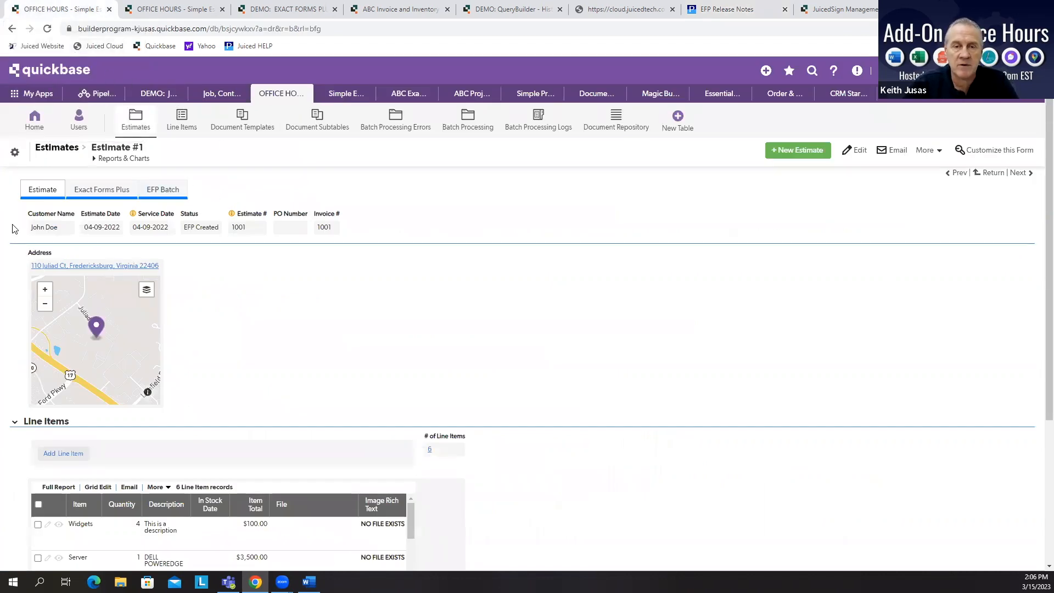
pyautogui.click(112, 191)
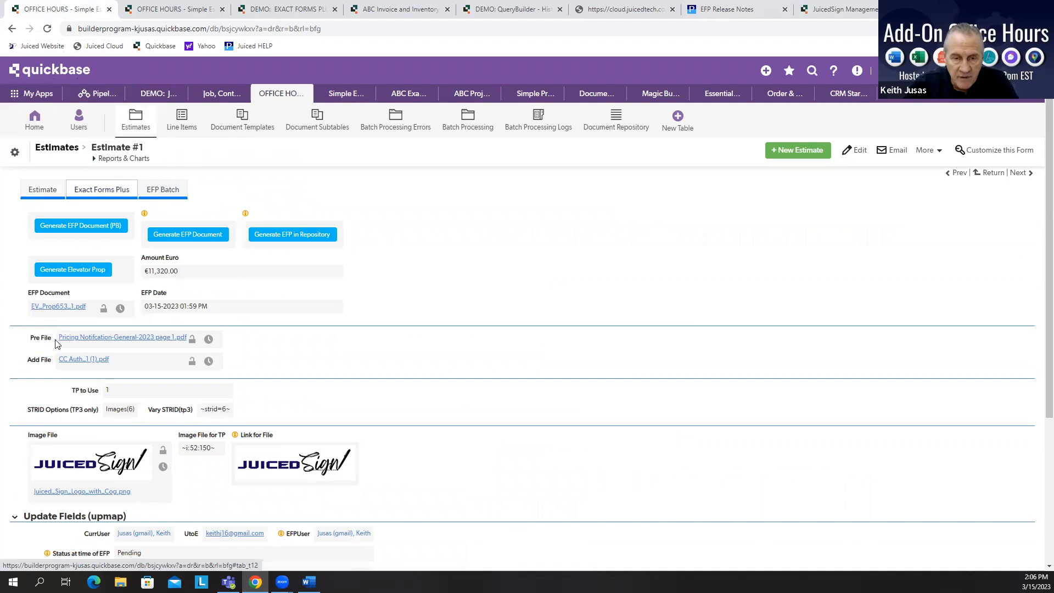
pyautogui.click(70, 339)
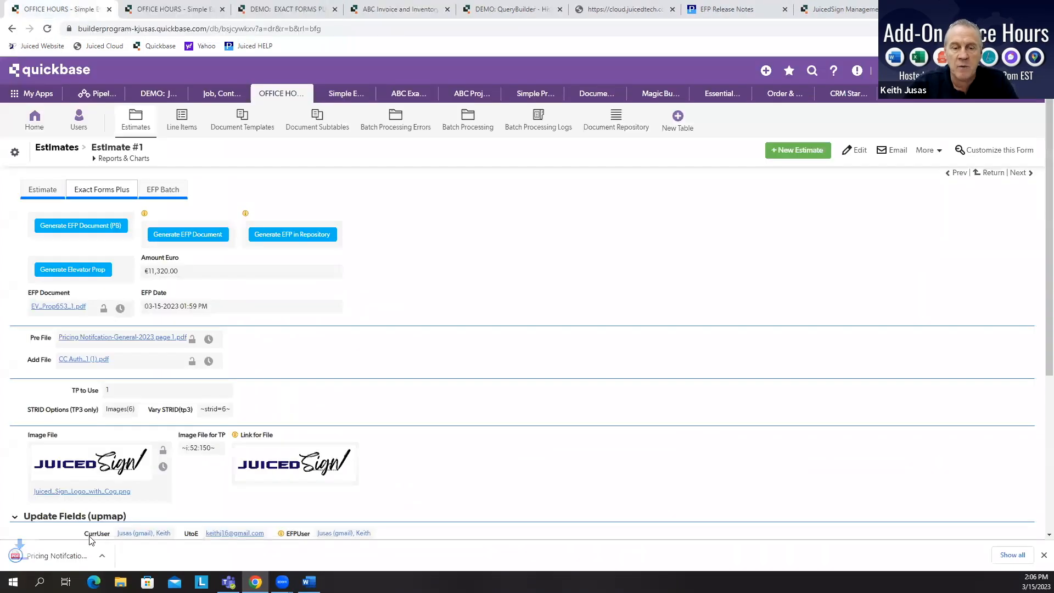
pyautogui.click(72, 555)
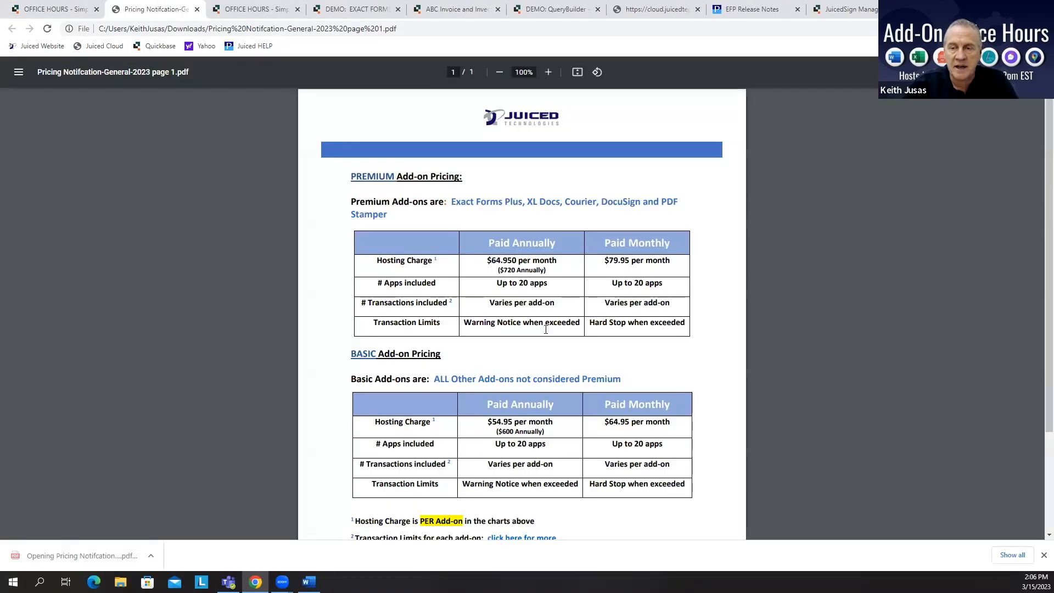
pyautogui.scroll(-3, 532, 354)
pyautogui.scroll(3, 530, 348)
pyautogui.scroll(-2, 528, 341)
pyautogui.scroll(3, 560, 253)
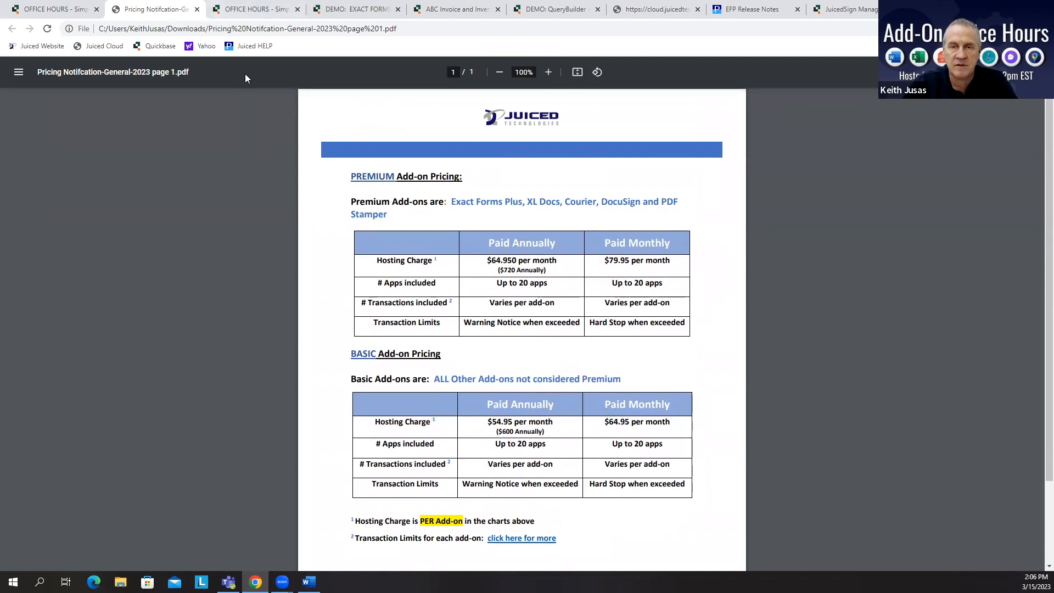
pyautogui.click(197, 12)
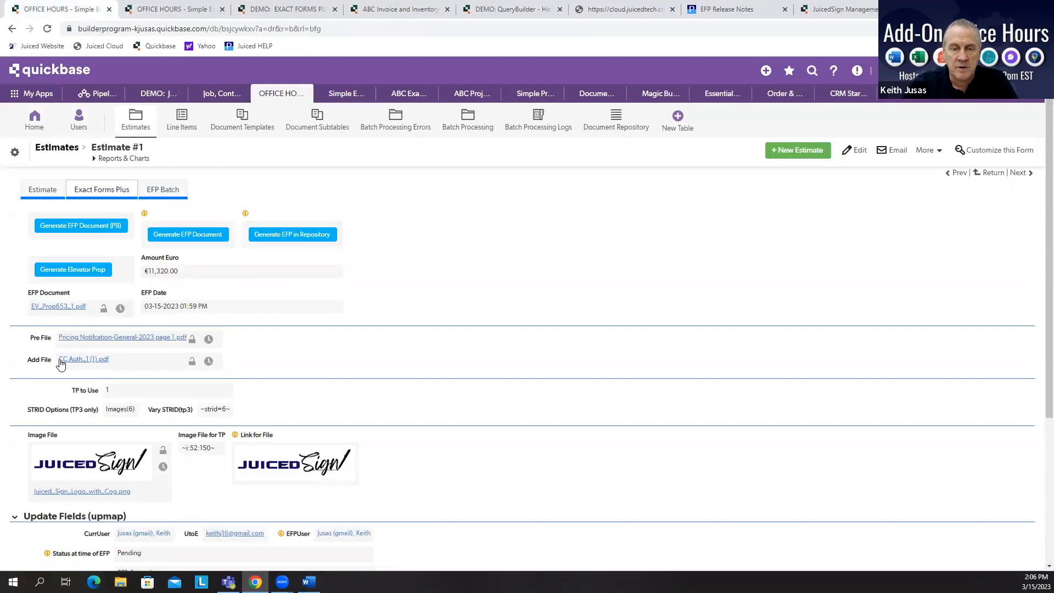
# Step: Open the Add File PDF attached to the estimate, review it, and close it
pyautogui.click(81, 361)
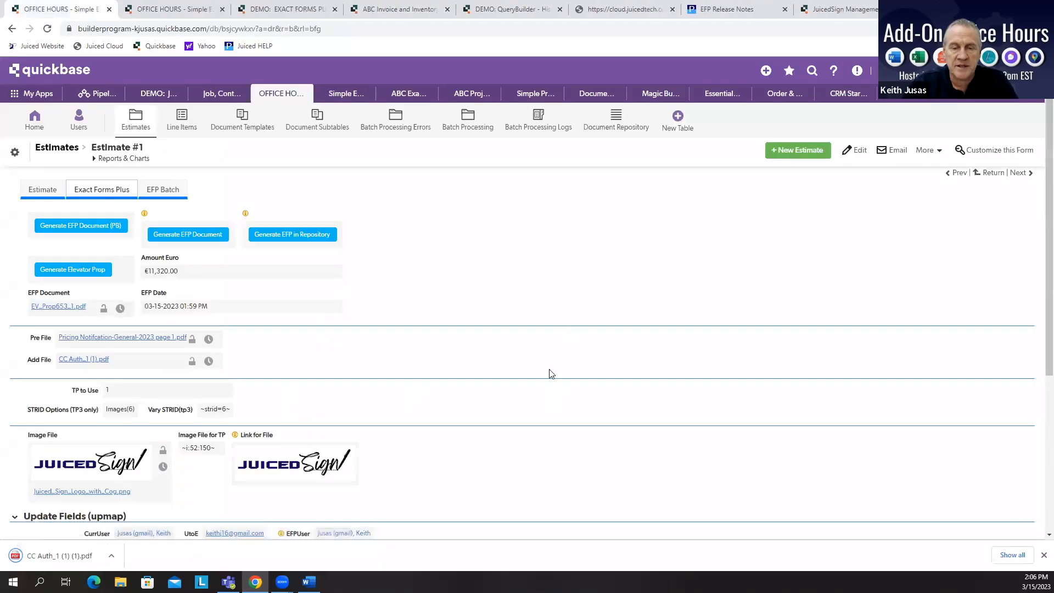
pyautogui.click(55, 556)
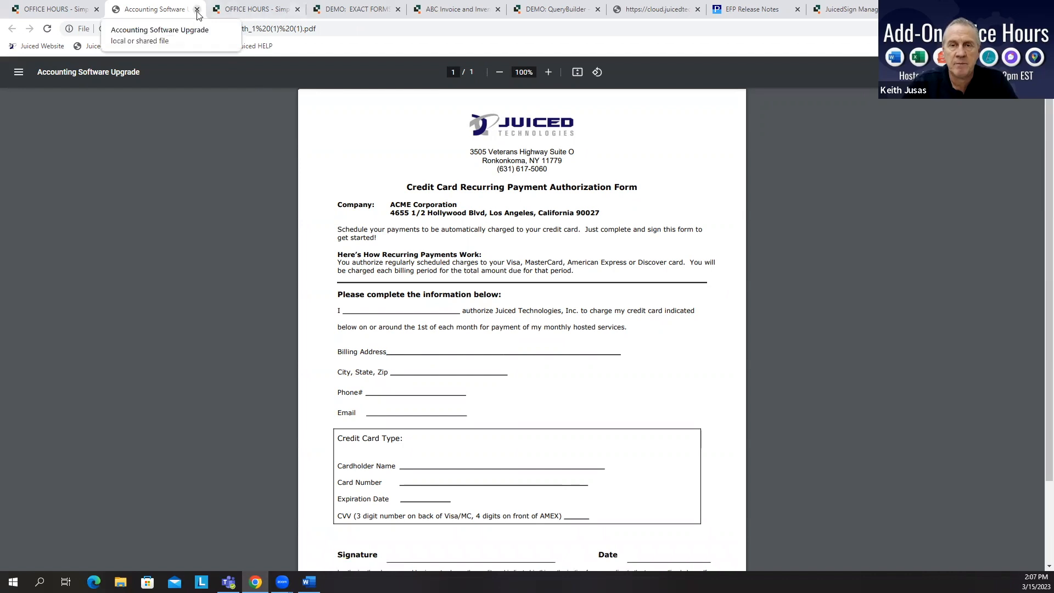
pyautogui.click(197, 10)
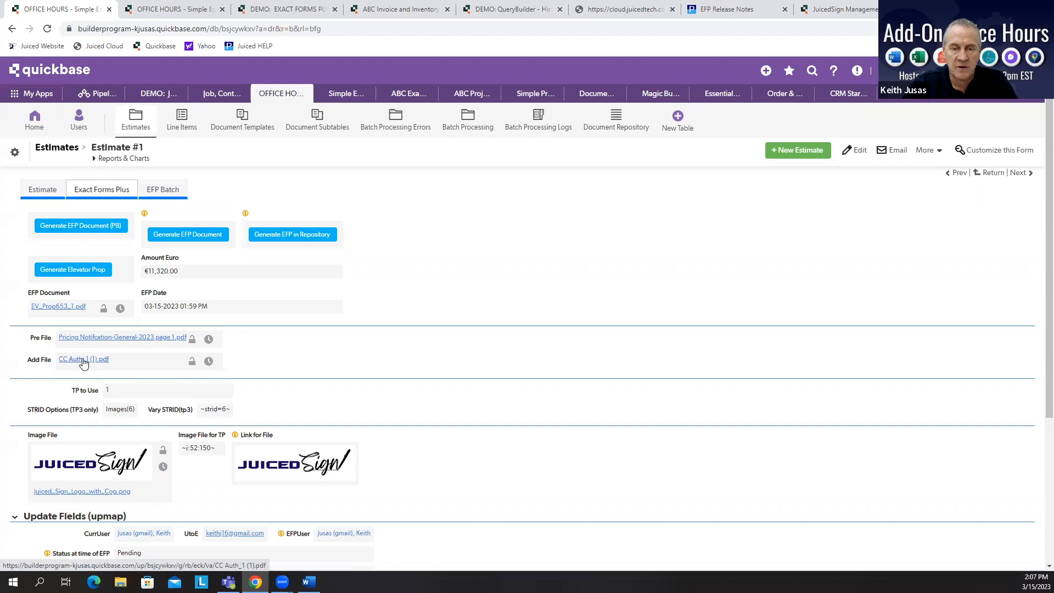
# Step: Edit the Elevator Prop(tp2) field formula to uncomment the &prefiles=73 and &addfiles=74 lines, then save the field
pyautogui.rightClick(118, 269)
pyautogui.click(154, 369)
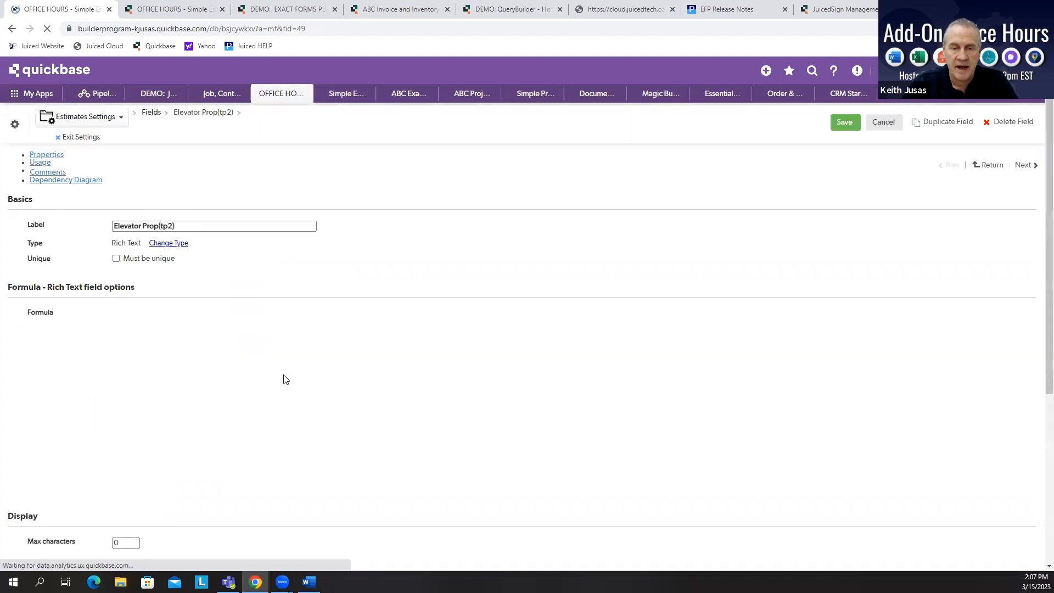
pyautogui.scroll(-2, 447, 376)
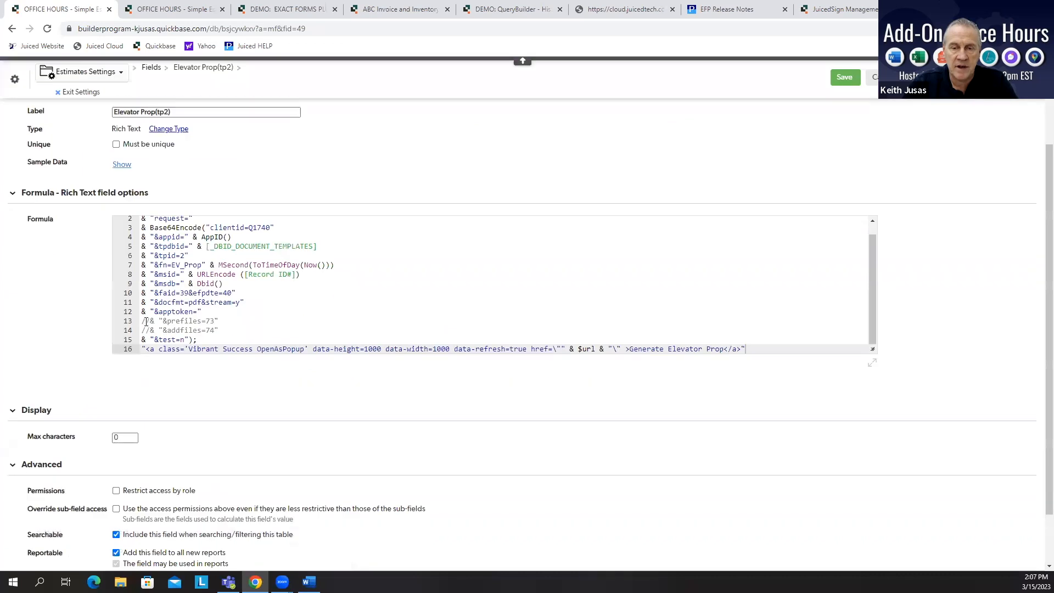
pyautogui.click(144, 322)
pyautogui.press('Delete')
pyautogui.press('Delete')
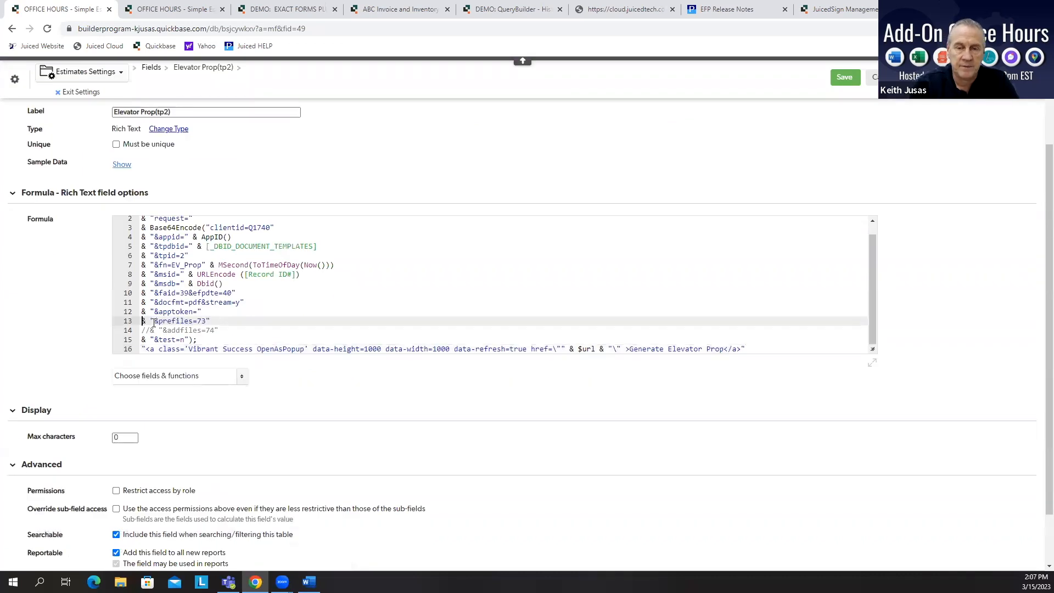
pyautogui.press('Down')
pyautogui.press('Delete')
pyautogui.press('Delete')
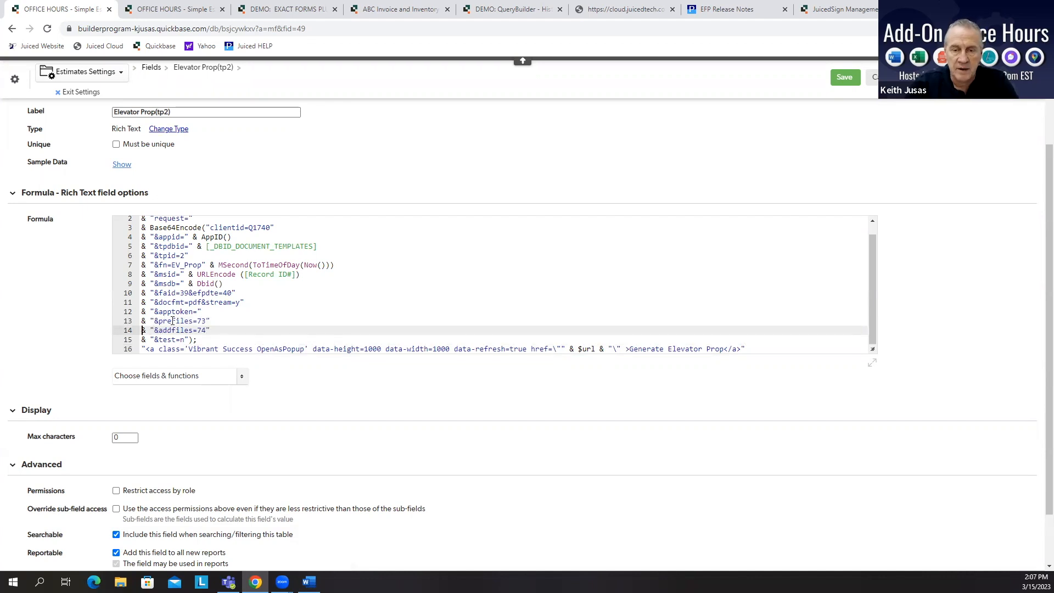
pyautogui.moveTo(160, 320); pyautogui.dragTo(203, 321)
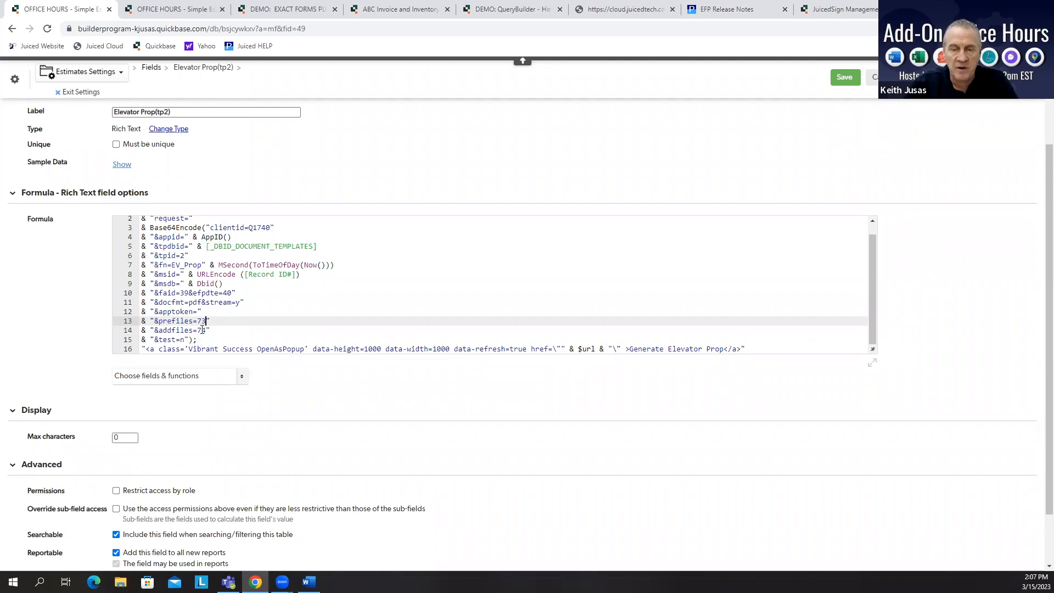
pyautogui.click(844, 77)
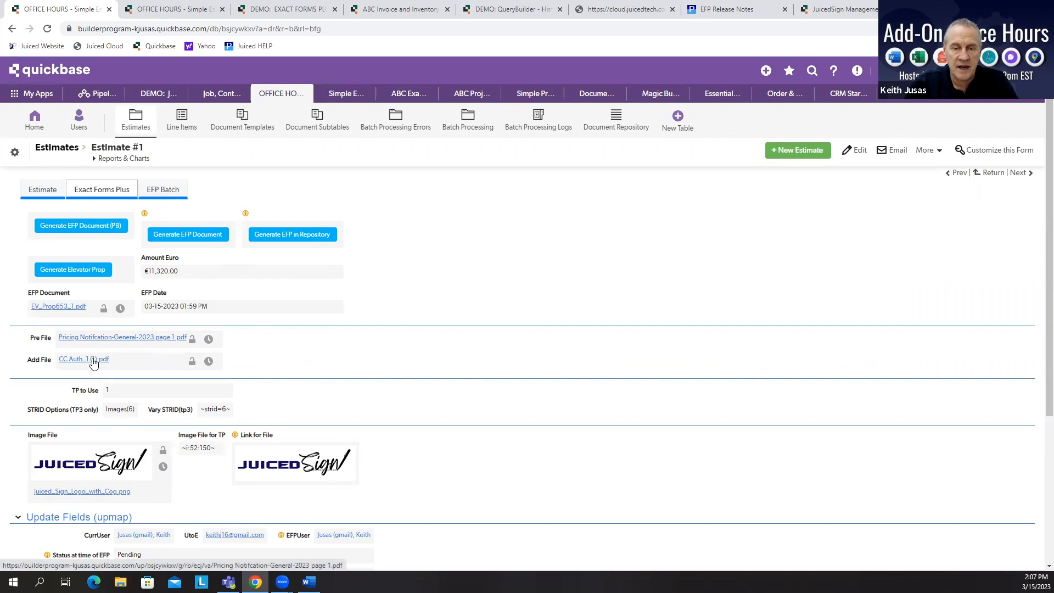
# Step: Generate the Elevator Prop document for the estimate and reposition its preview window
pyautogui.click(91, 273)
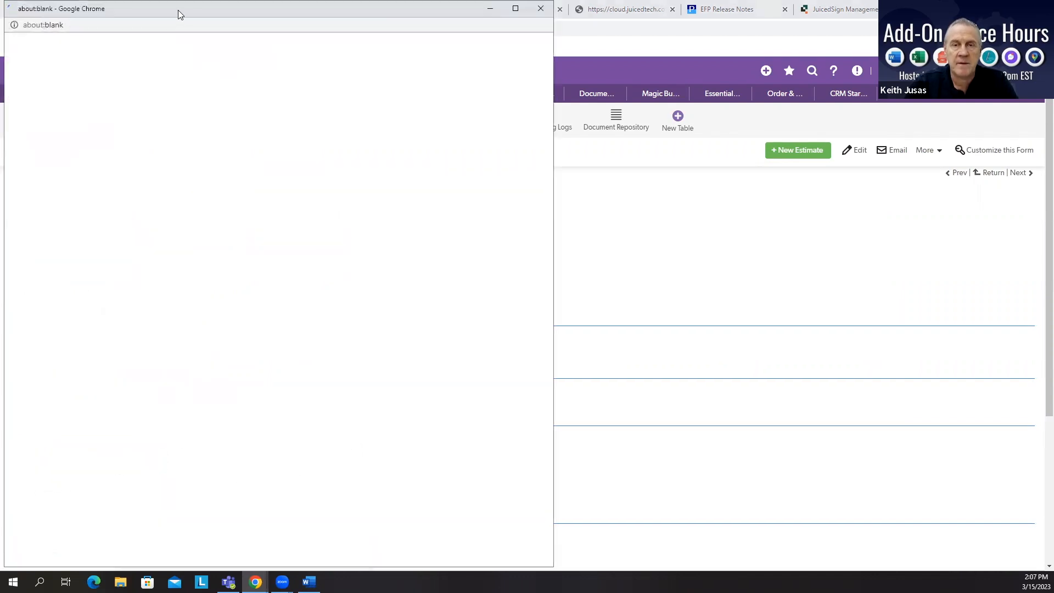
pyautogui.moveTo(178, 10); pyautogui.dragTo(230, 17)
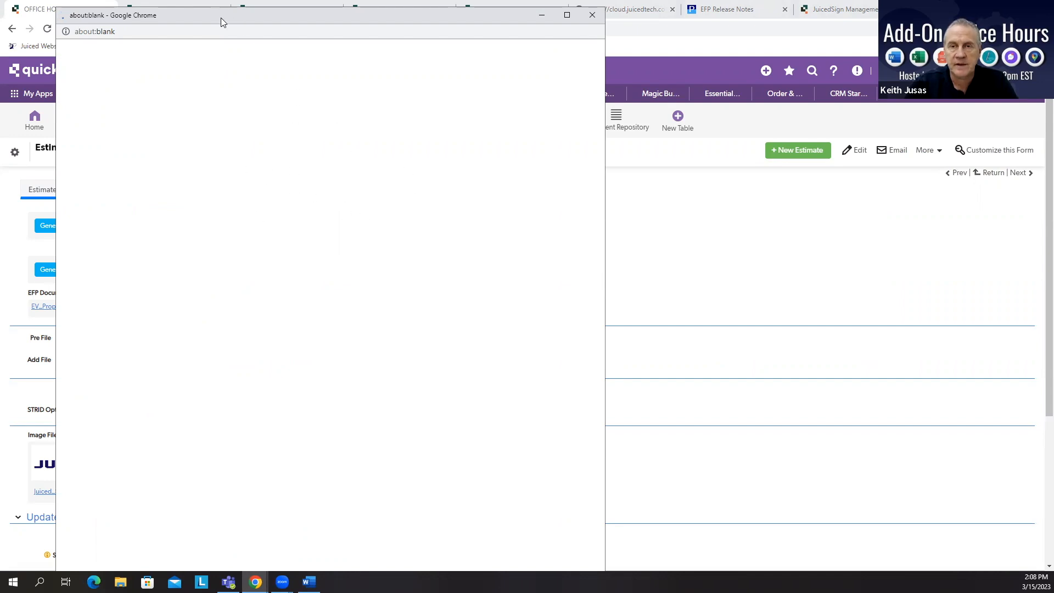
pyautogui.moveTo(212, 20); pyautogui.dragTo(189, 19)
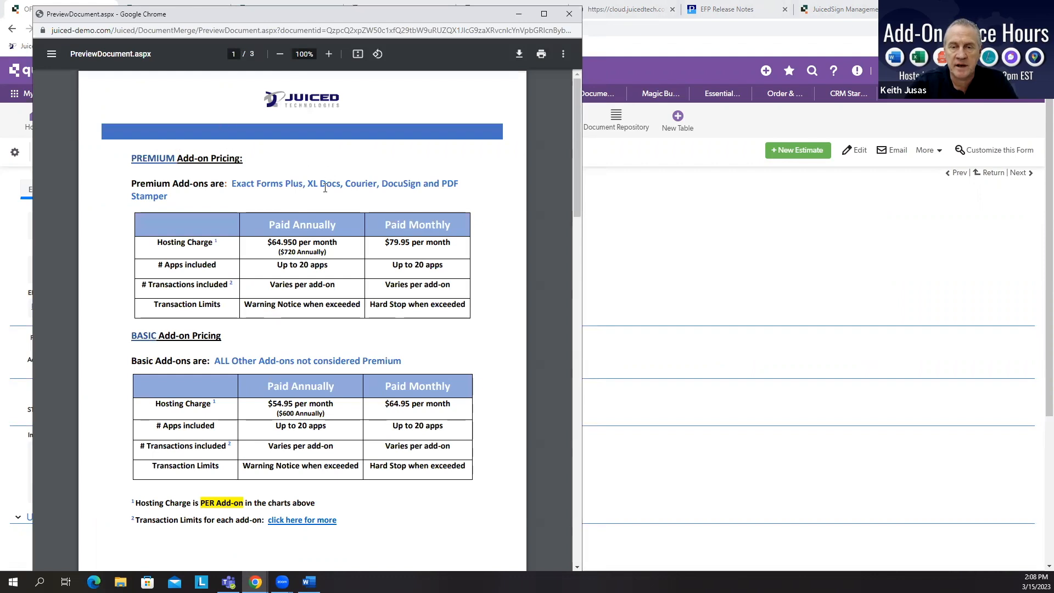
# Step: Scroll through all pages of the generated preview document, then close the preview window
pyautogui.scroll(-10, 342, 175)
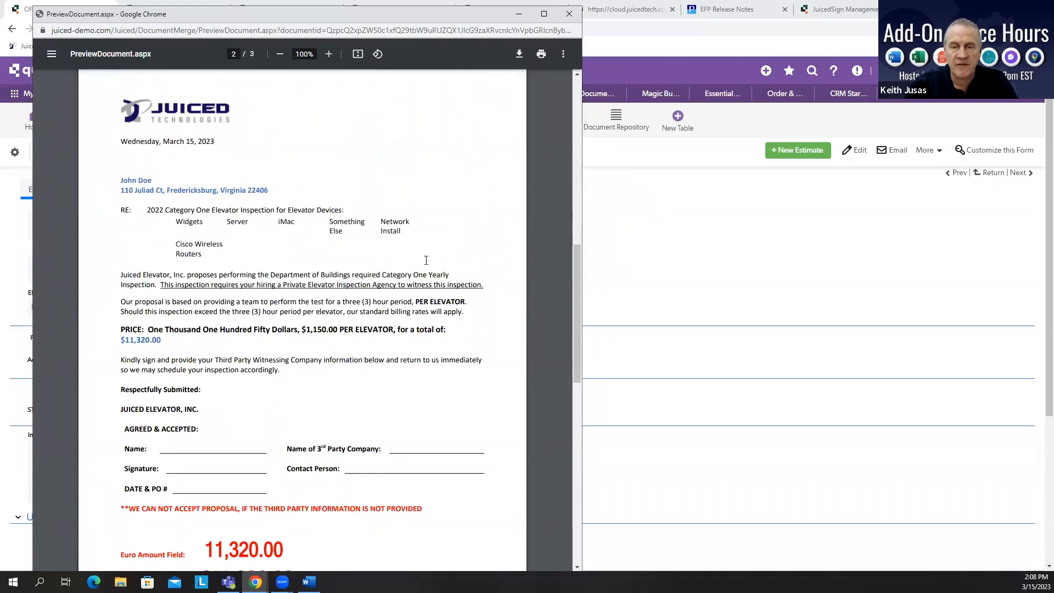
pyautogui.scroll(-6, 312, 366)
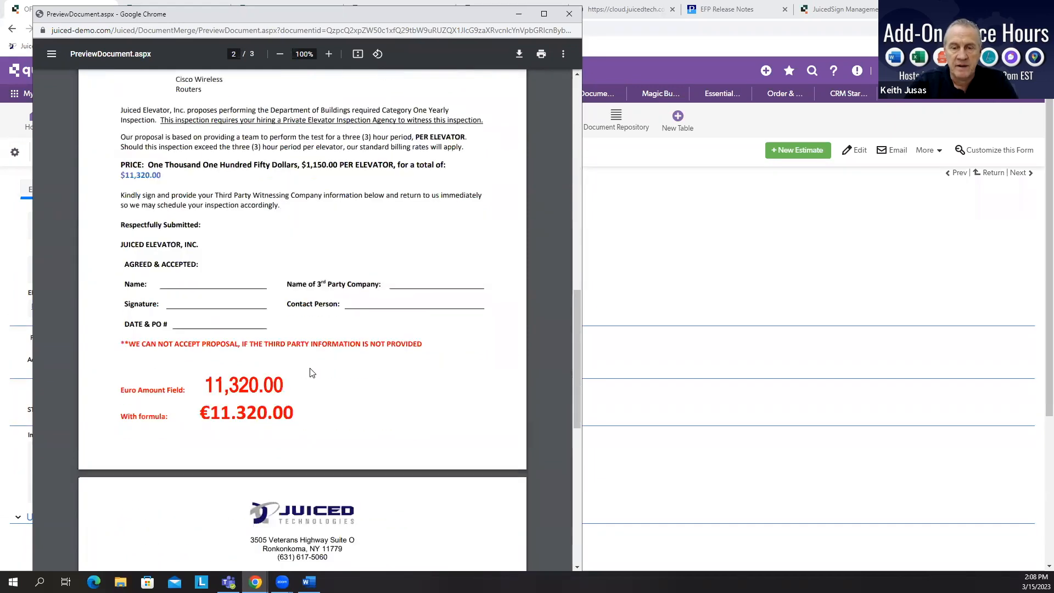
pyautogui.scroll(-6, 313, 366)
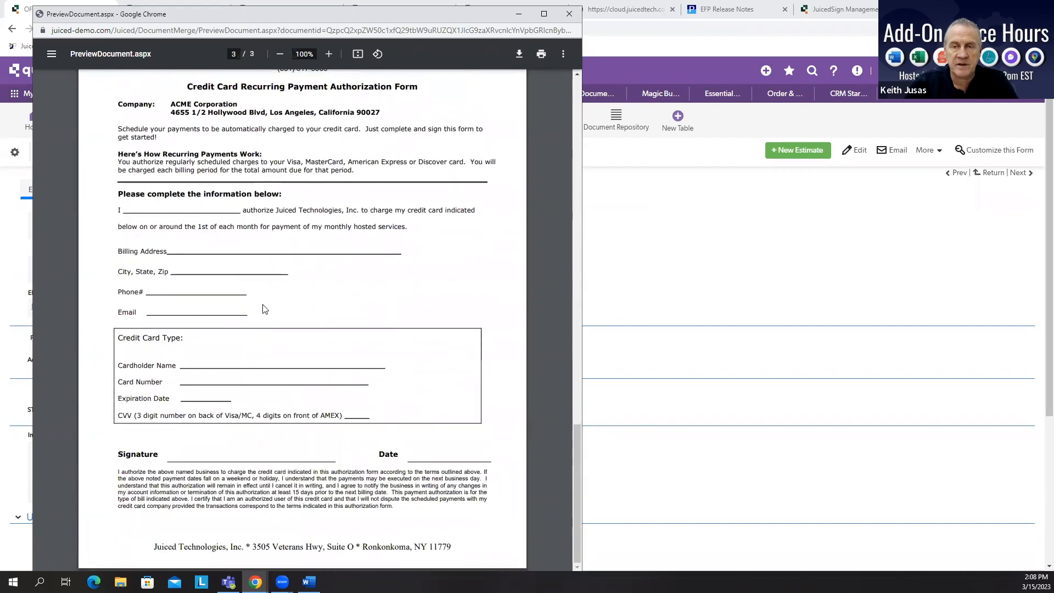
pyautogui.scroll(15, 235, 402)
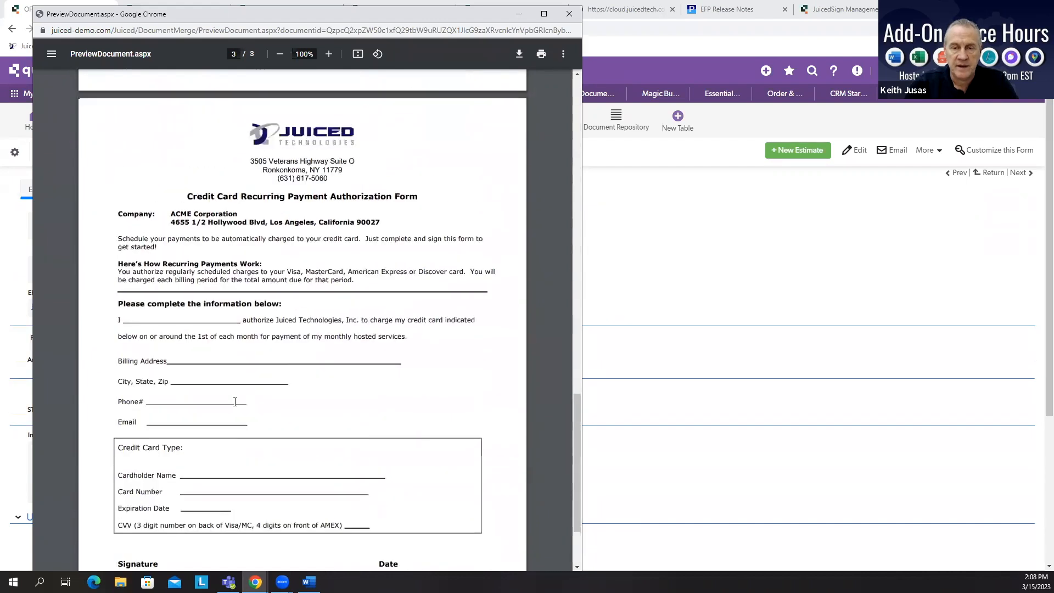
pyautogui.scroll(7, 248, 403)
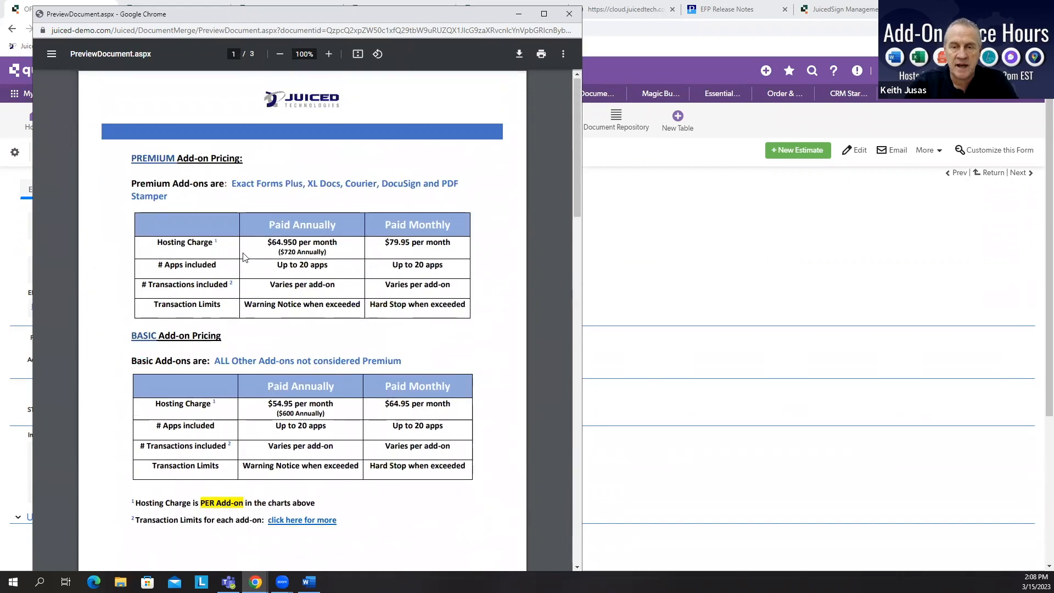
pyautogui.scroll(-20, 253, 275)
pyautogui.scroll(-5, 254, 277)
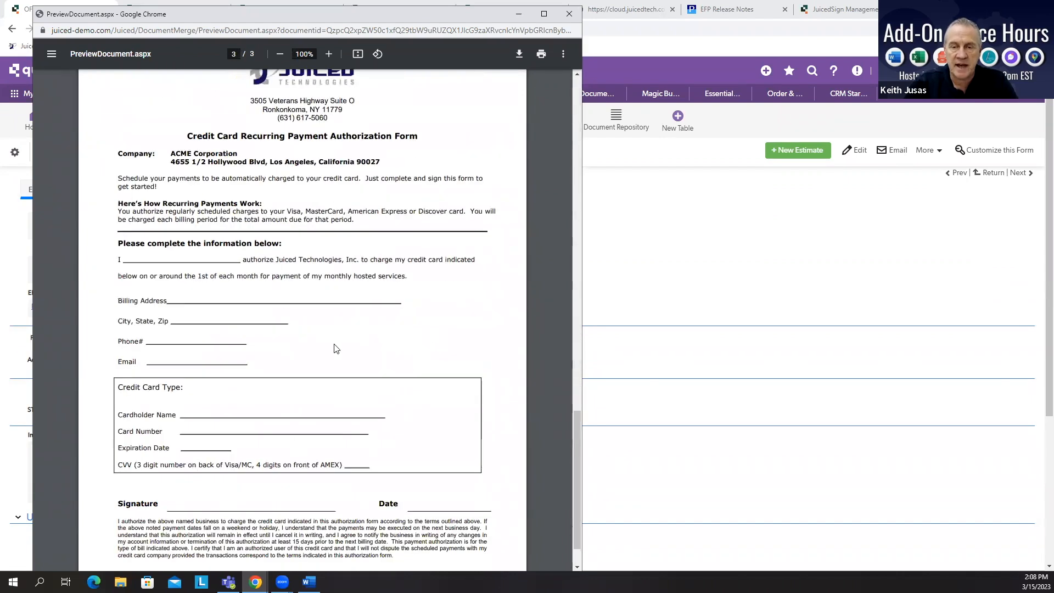
pyautogui.scroll(11, 312, 384)
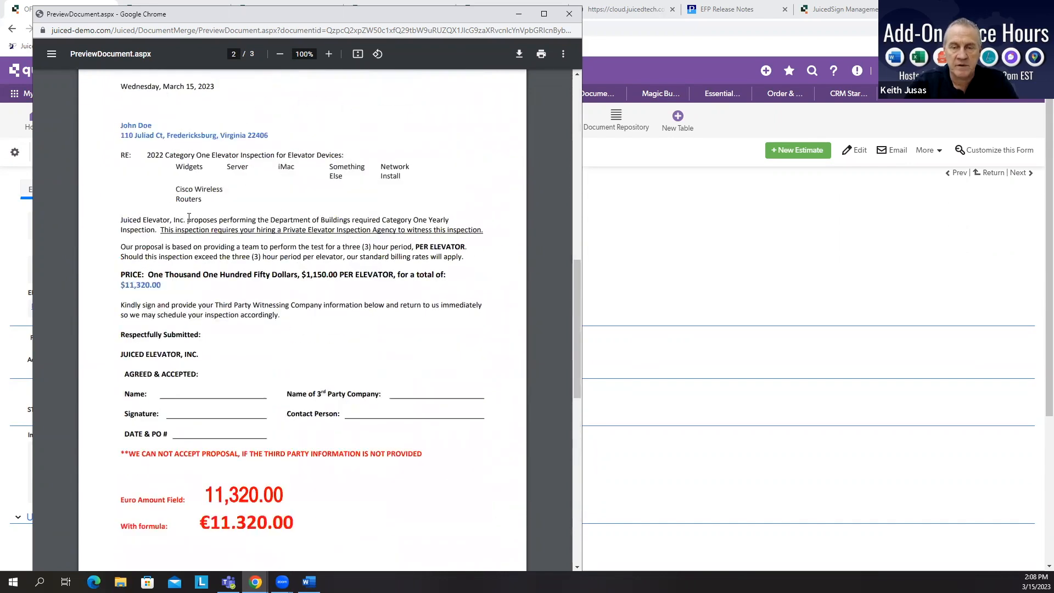
pyautogui.scroll(8, 343, 350)
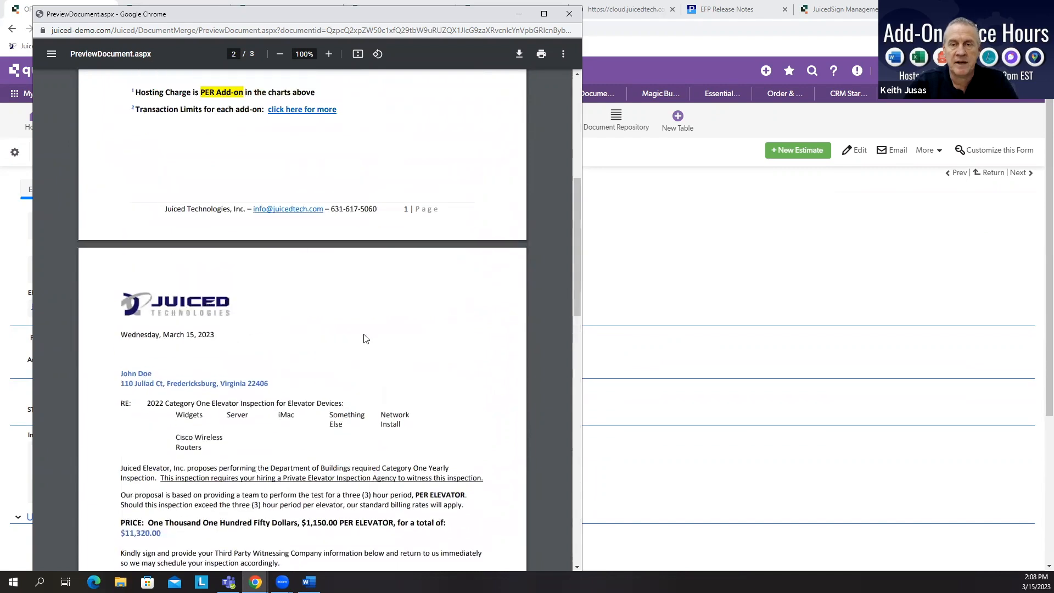
pyautogui.scroll(-13, 374, 502)
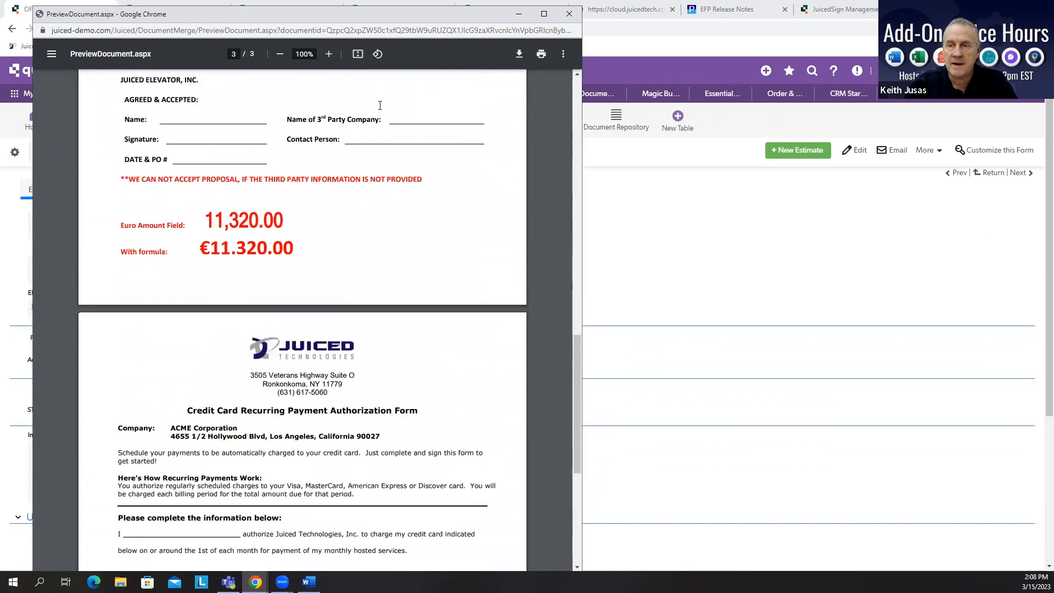
pyautogui.click(570, 19)
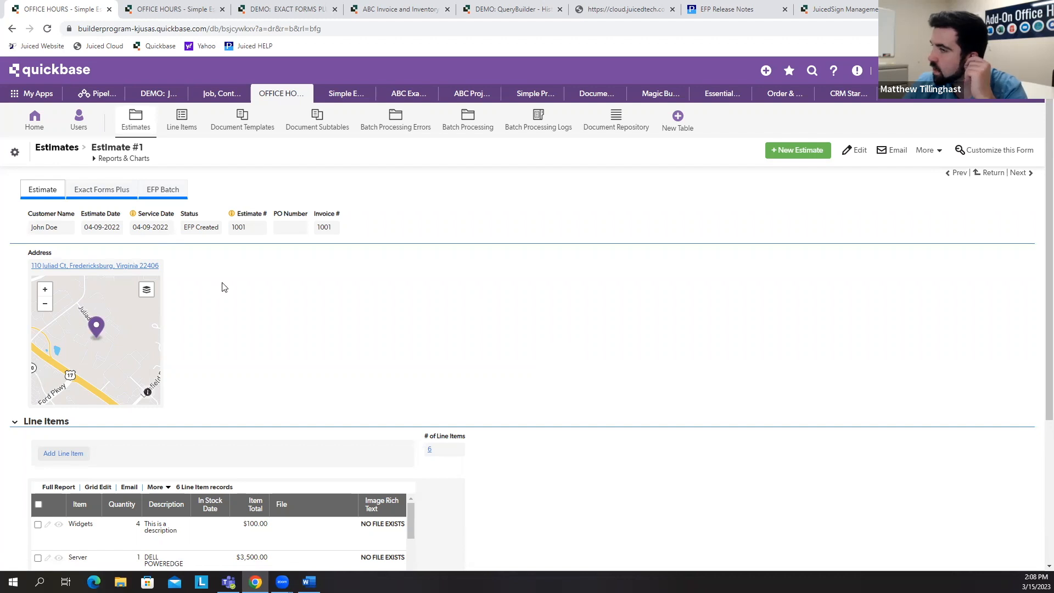
# Step: Open the estimate's Pre File PDF again from the Exact Forms Plus section and view it
pyautogui.click(123, 190)
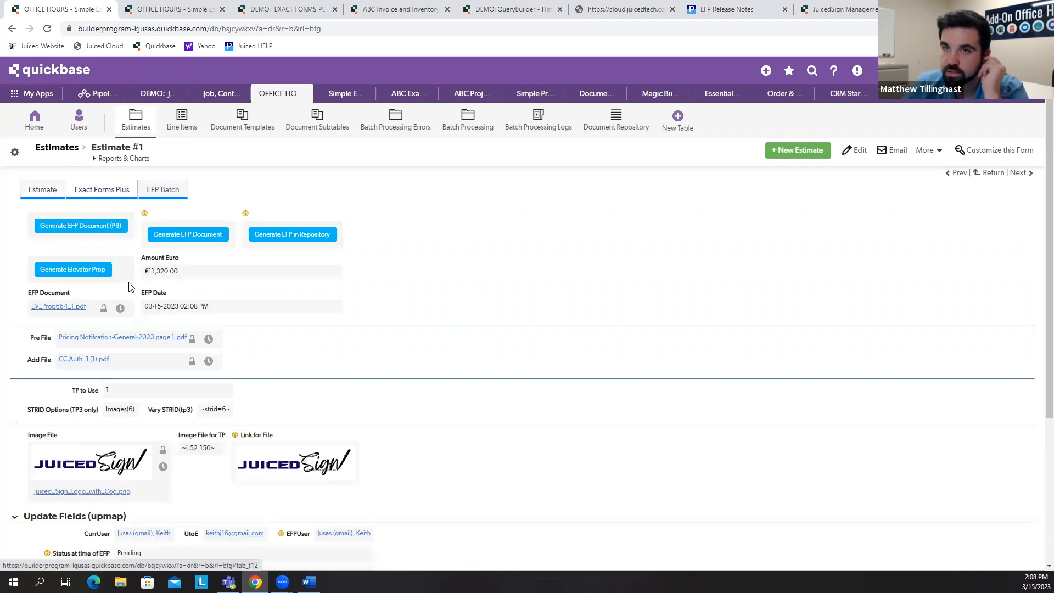
pyautogui.click(69, 338)
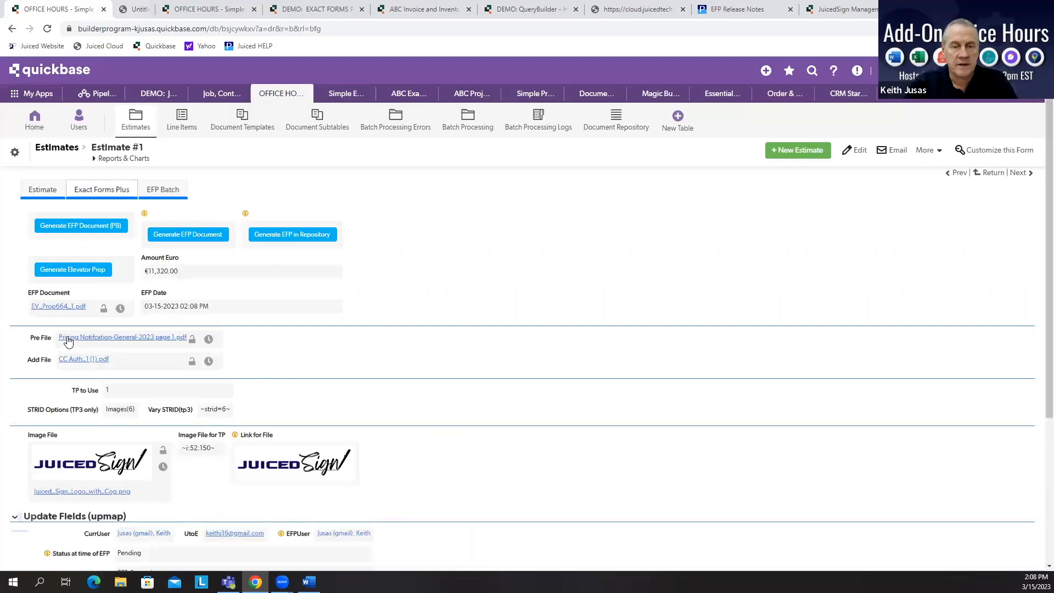
pyautogui.click(38, 556)
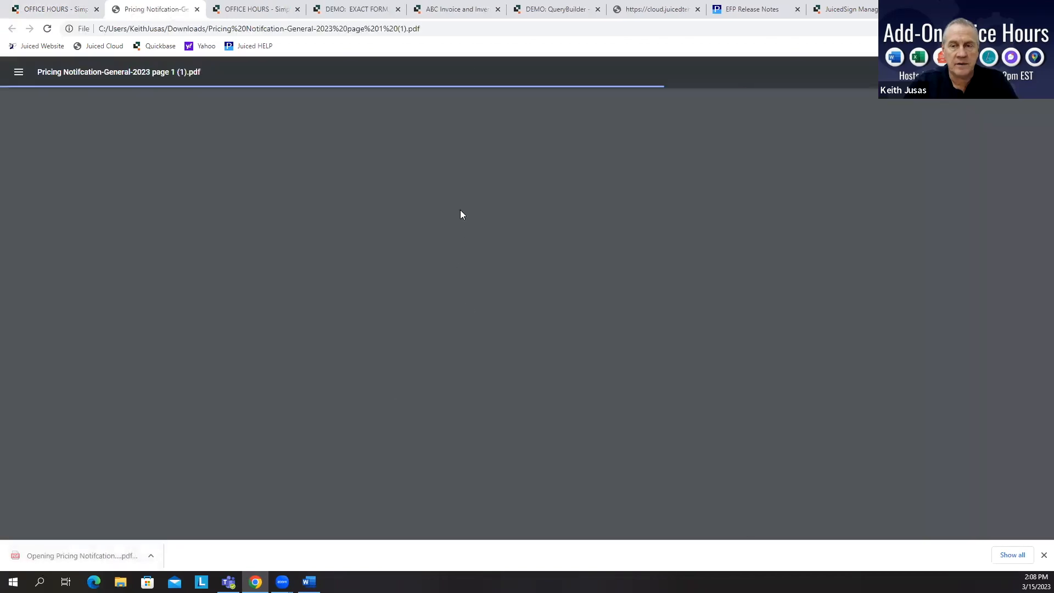
pyautogui.scroll(-3, 483, 269)
pyautogui.scroll(3, 483, 269)
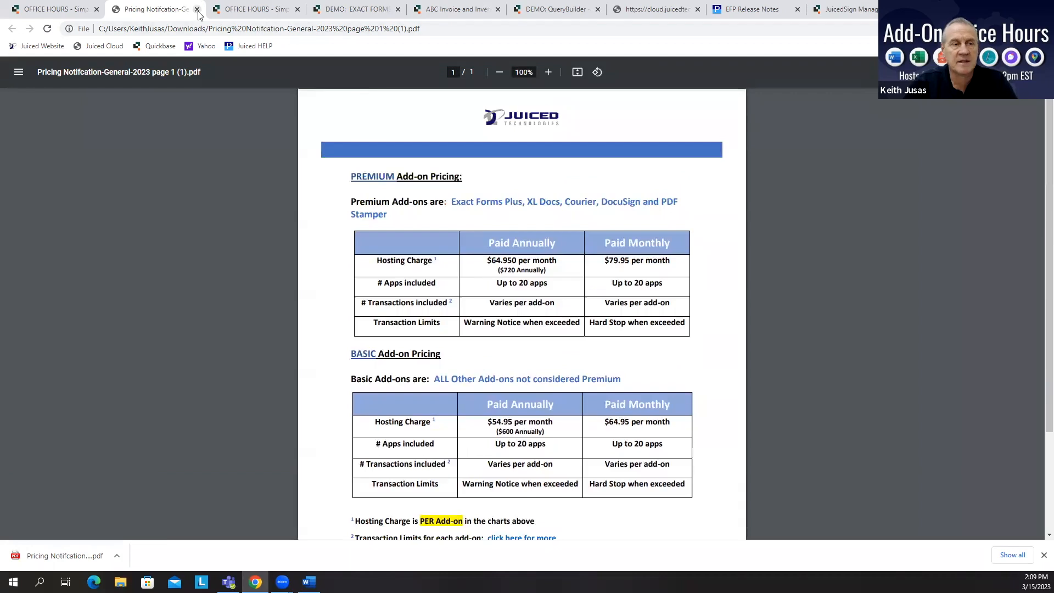
# Step: Close the pricing PDF tab and open the field properties of the Elevator Prop(tp2) button on the estimate
pyautogui.click(197, 10)
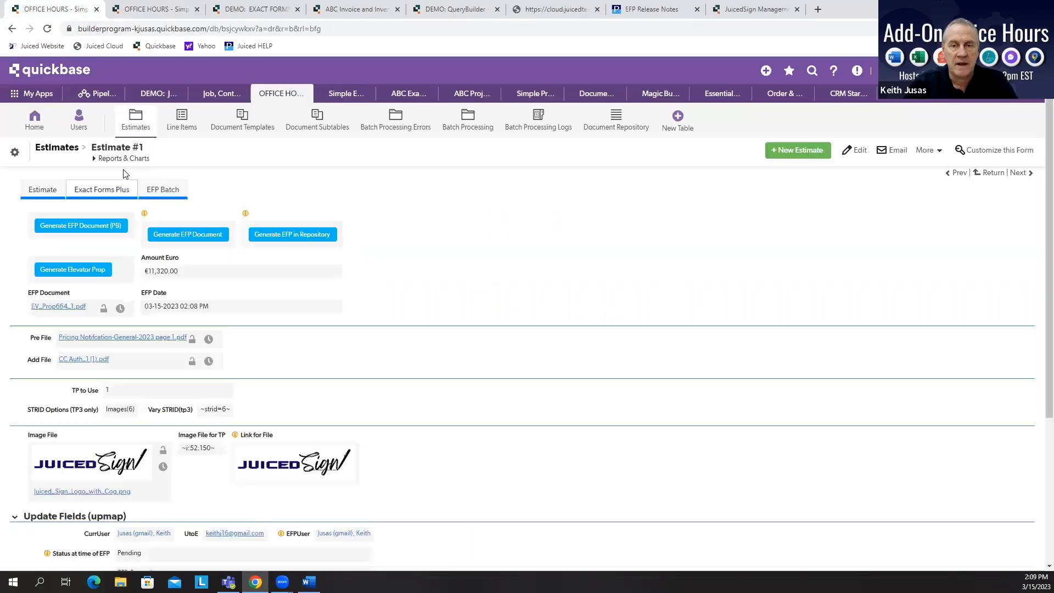
pyautogui.rightClick(130, 266)
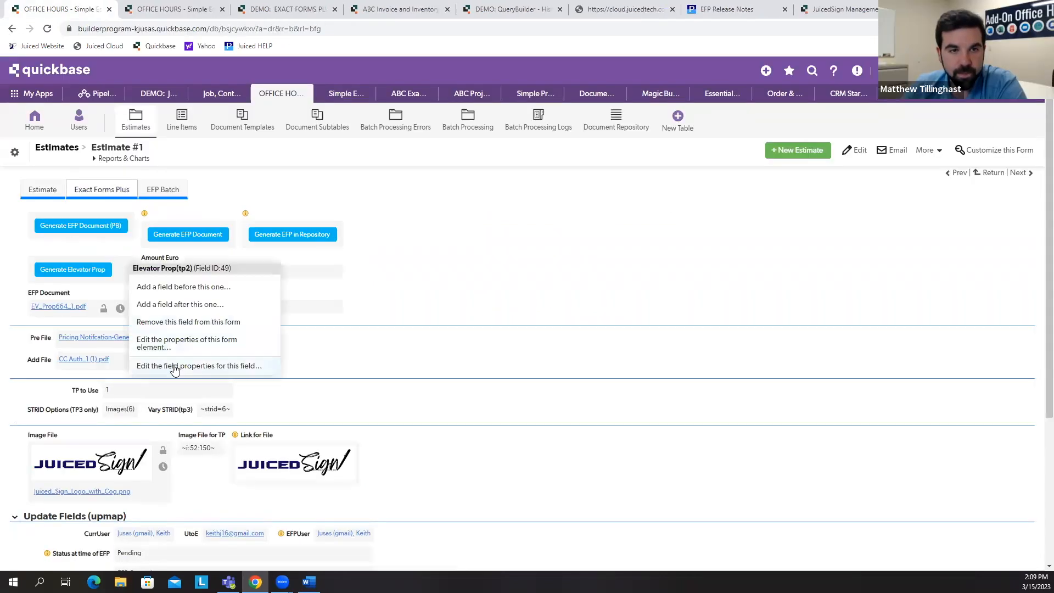
pyautogui.click(175, 367)
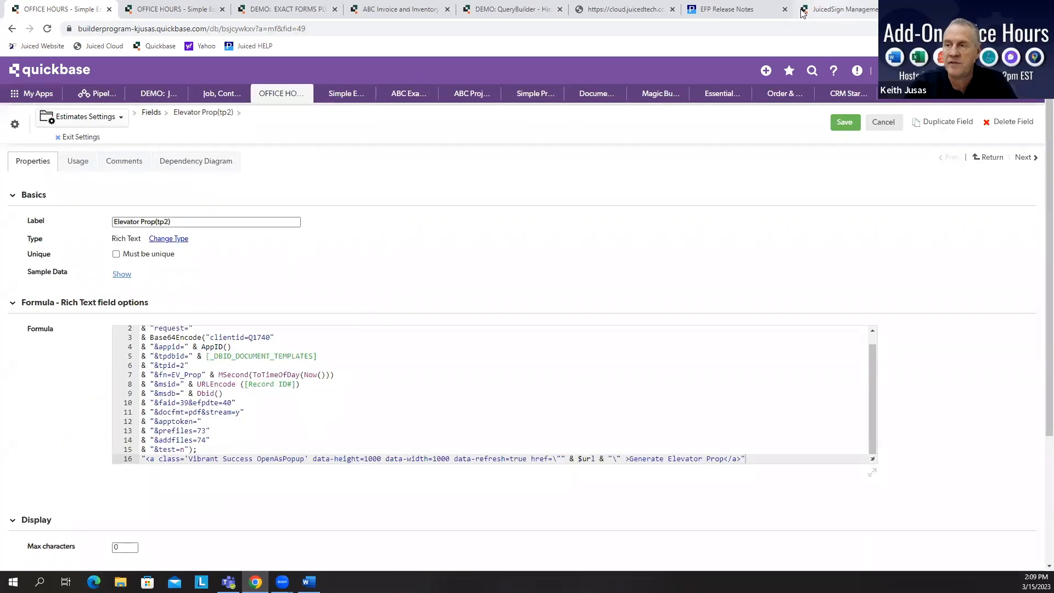
# Step: Read the addfiles and prefiles entries on the Exact Forms Plus Formula URL Parameters help page
pyautogui.click(766, 12)
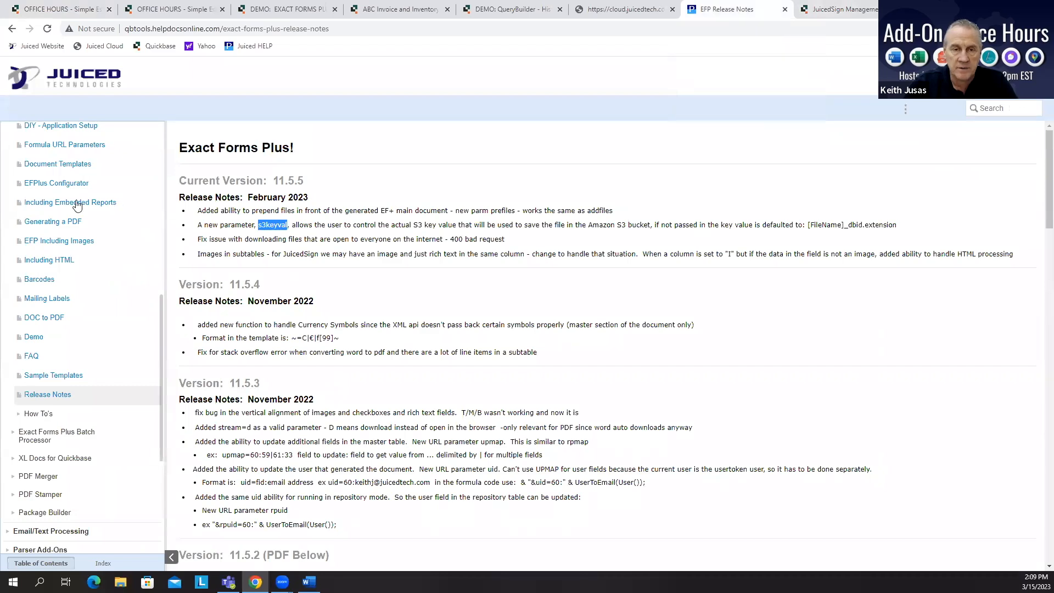
pyautogui.click(85, 146)
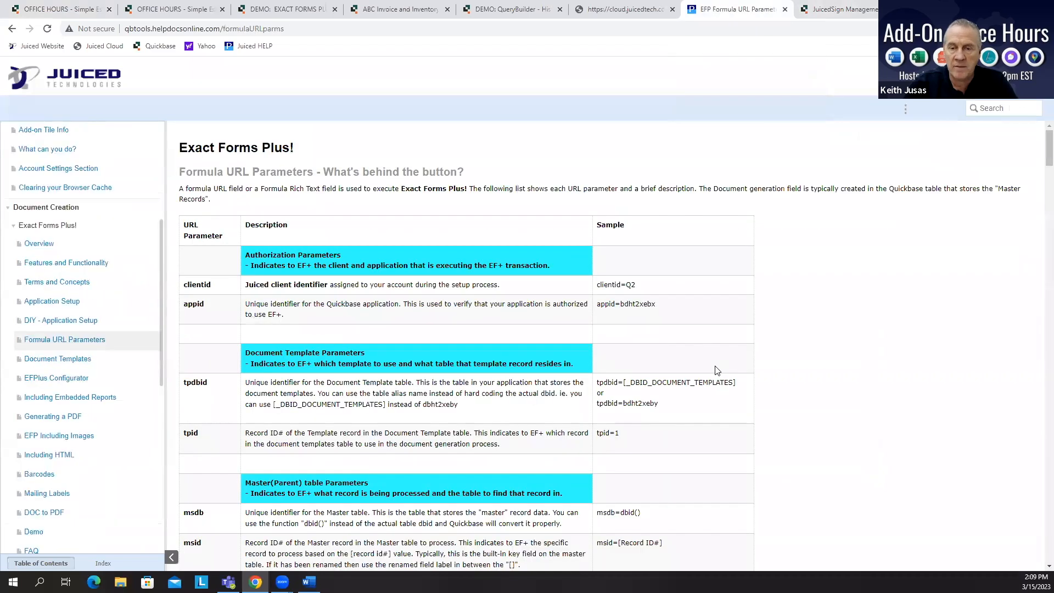
pyautogui.scroll(-5, 714, 369)
pyautogui.scroll(-15, 713, 365)
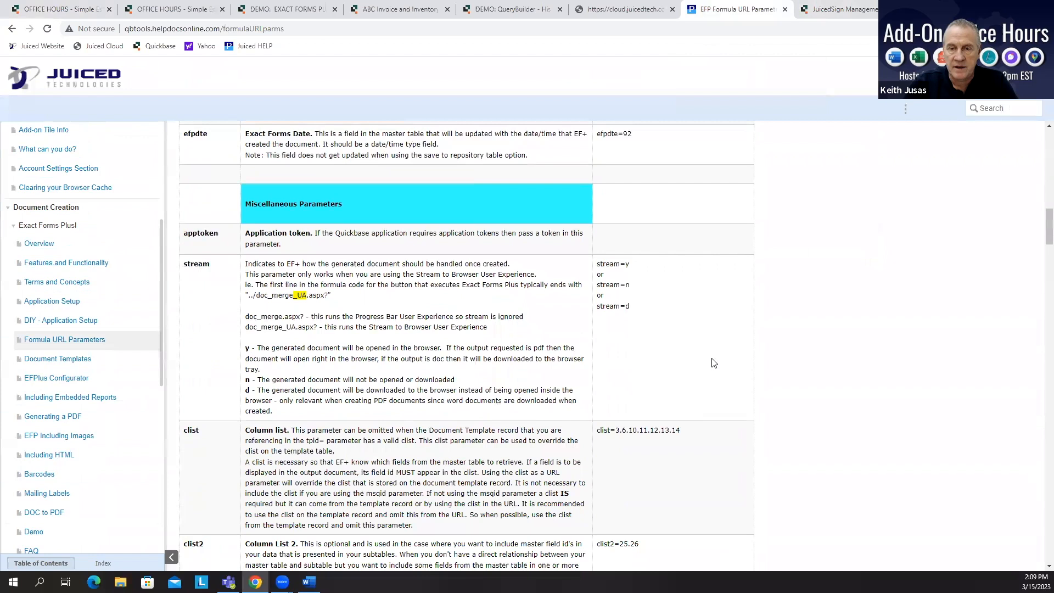
pyautogui.scroll(-8, 714, 360)
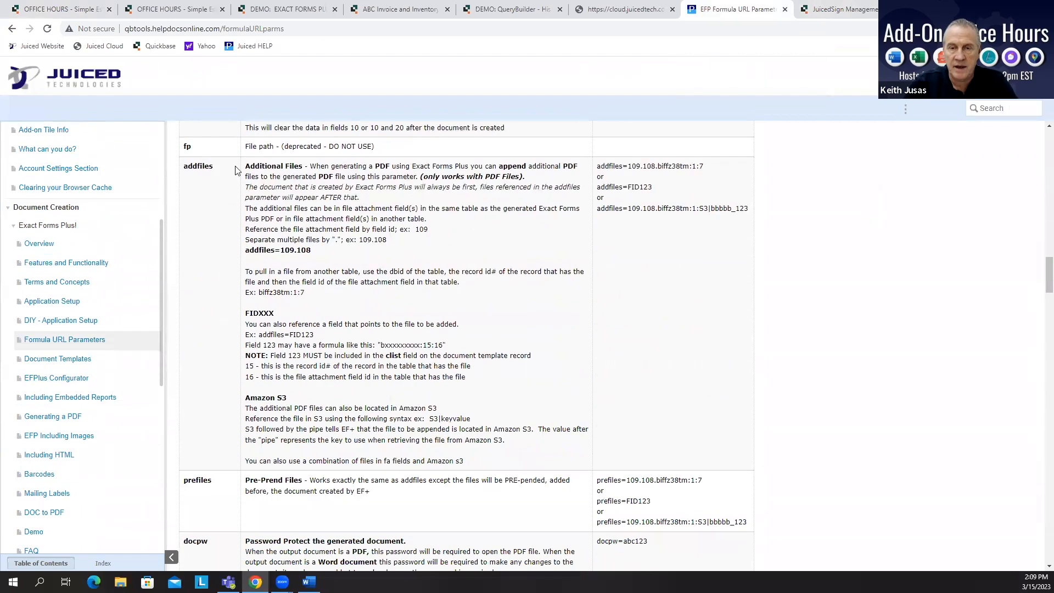
pyautogui.scroll(-2, 384, 395)
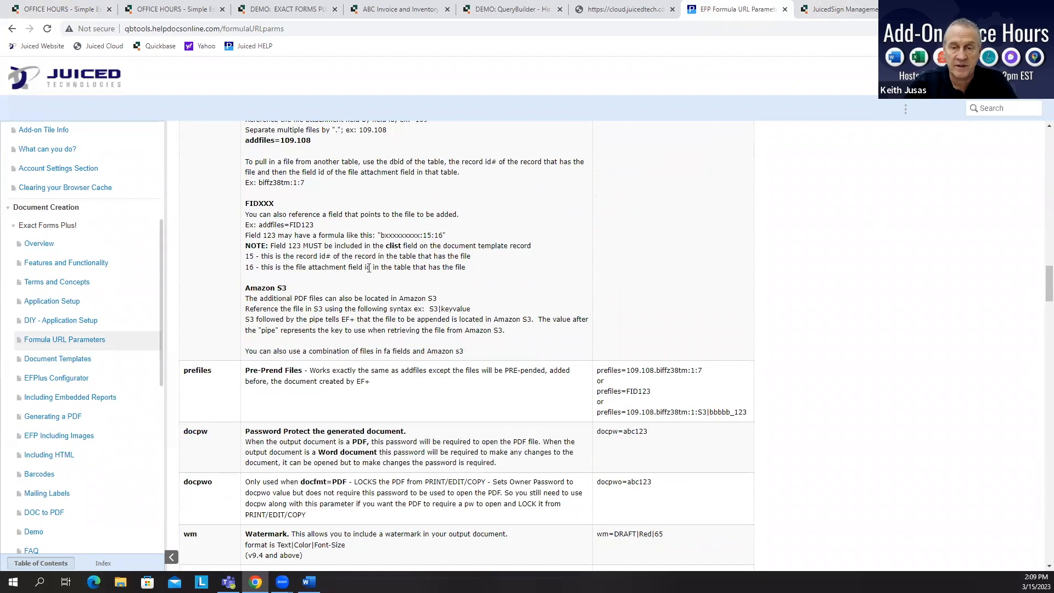
pyautogui.scroll(2, 369, 268)
pyautogui.moveTo(246, 166); pyautogui.dragTo(379, 453)
pyautogui.scroll(-1, 619, 448)
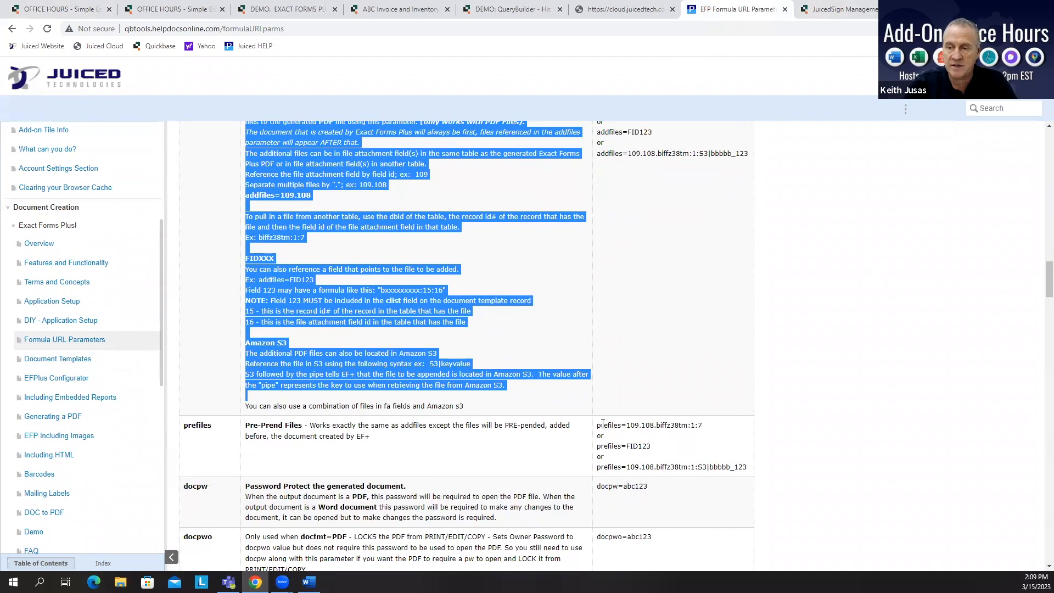
pyautogui.moveTo(598, 425); pyautogui.dragTo(711, 428)
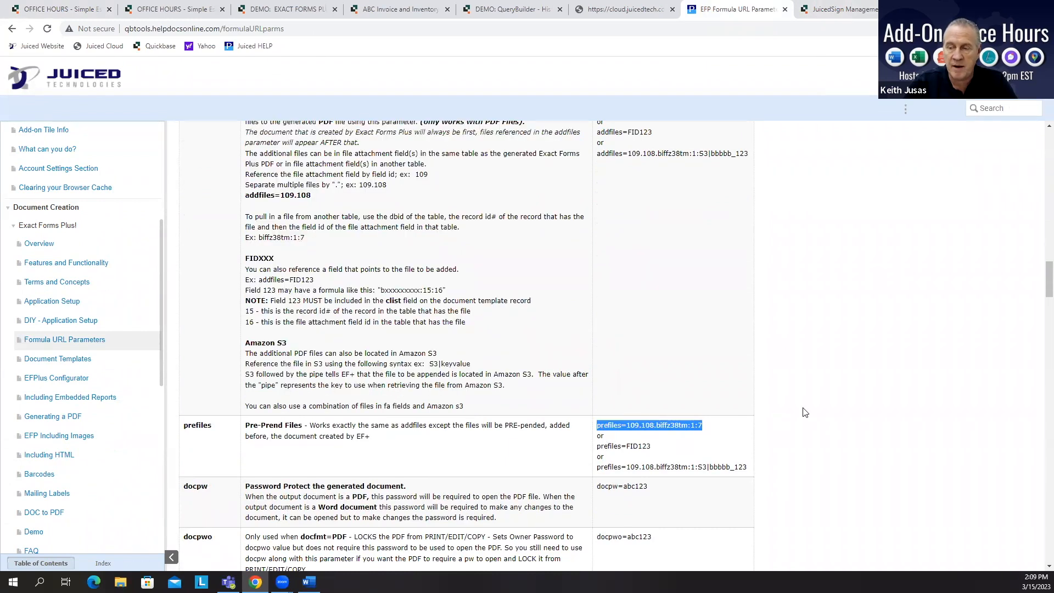
# Step: Review the &prefiles=73 and &addfiles=74 lines in the Elevator Prop(tp2) formula and save the field
pyautogui.click(47, 9)
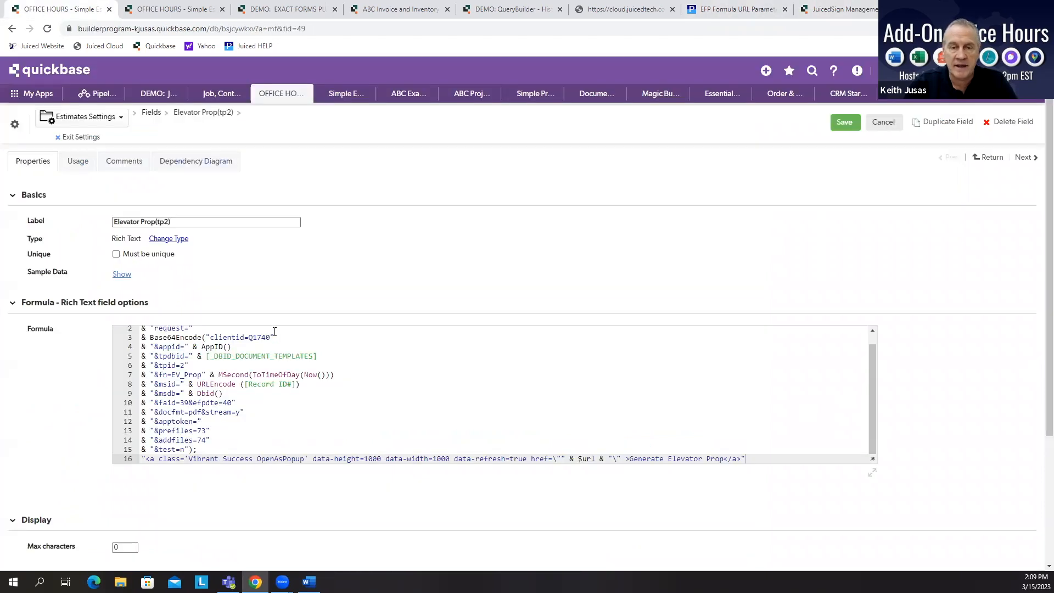
pyautogui.scroll(-2, 346, 428)
pyautogui.moveTo(212, 320); pyautogui.dragTo(142, 323)
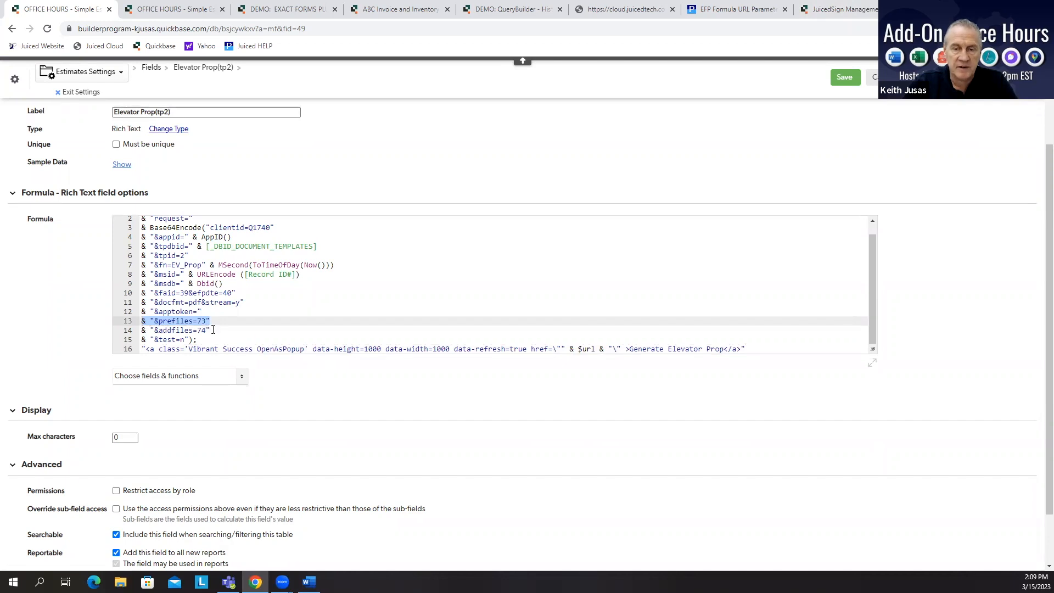
pyautogui.moveTo(213, 329); pyautogui.dragTo(144, 328)
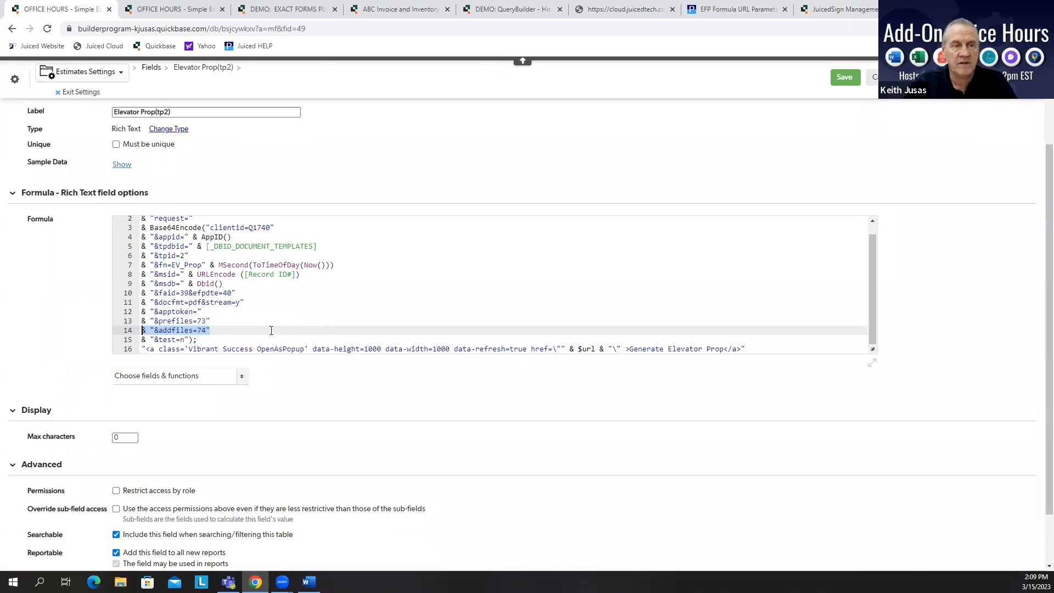
pyautogui.click(844, 77)
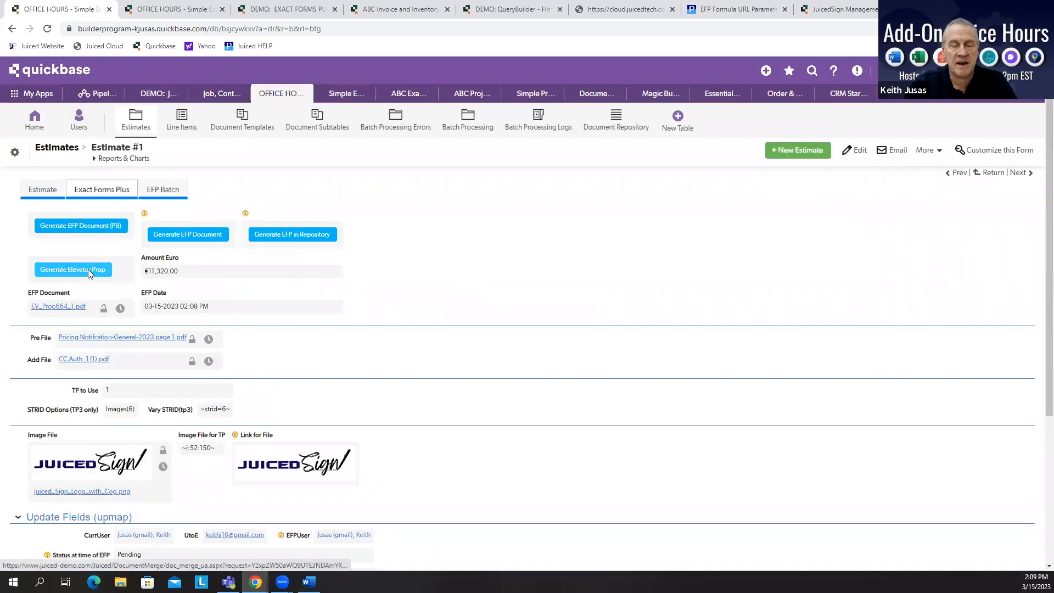
# Step: Generate the Elevator Prop document for the estimate and scroll through its preview pages
pyautogui.click(88, 269)
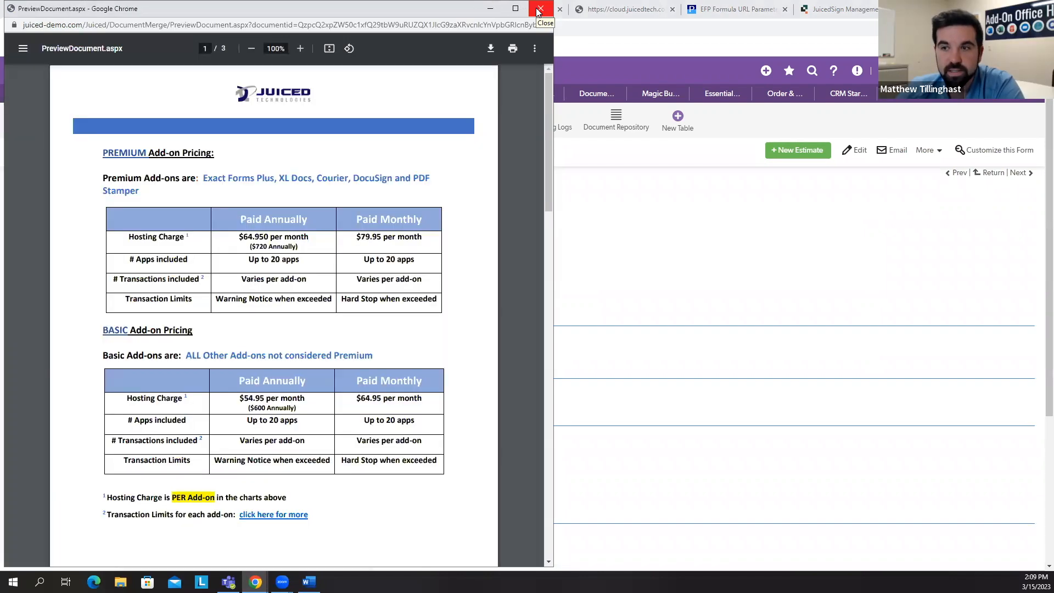
pyautogui.moveTo(548, 89); pyautogui.dragTo(535, 432)
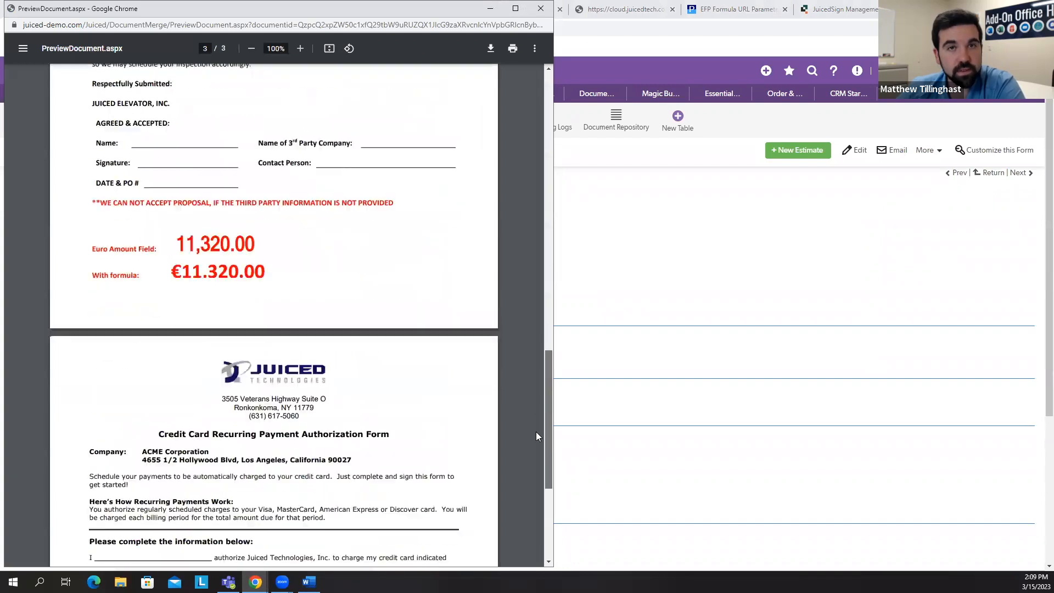
pyautogui.moveTo(535, 371); pyautogui.dragTo(537, 65)
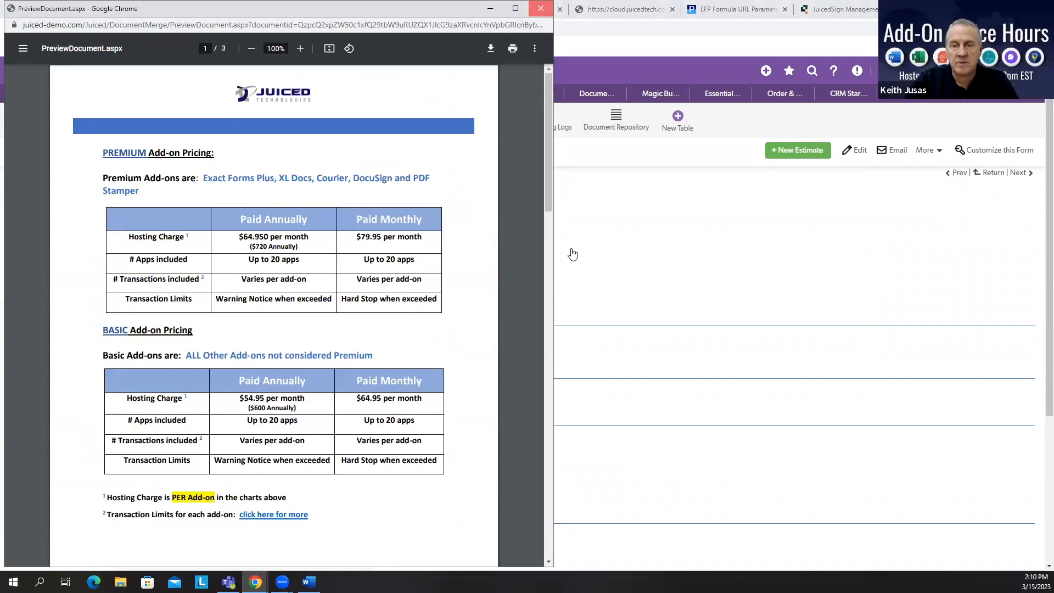
# Step: Close the preview and download the generated EFP Document PDF from the Exact Forms Plus section
pyautogui.hotkey('ctrl', 'w')
pyautogui.click(111, 187)
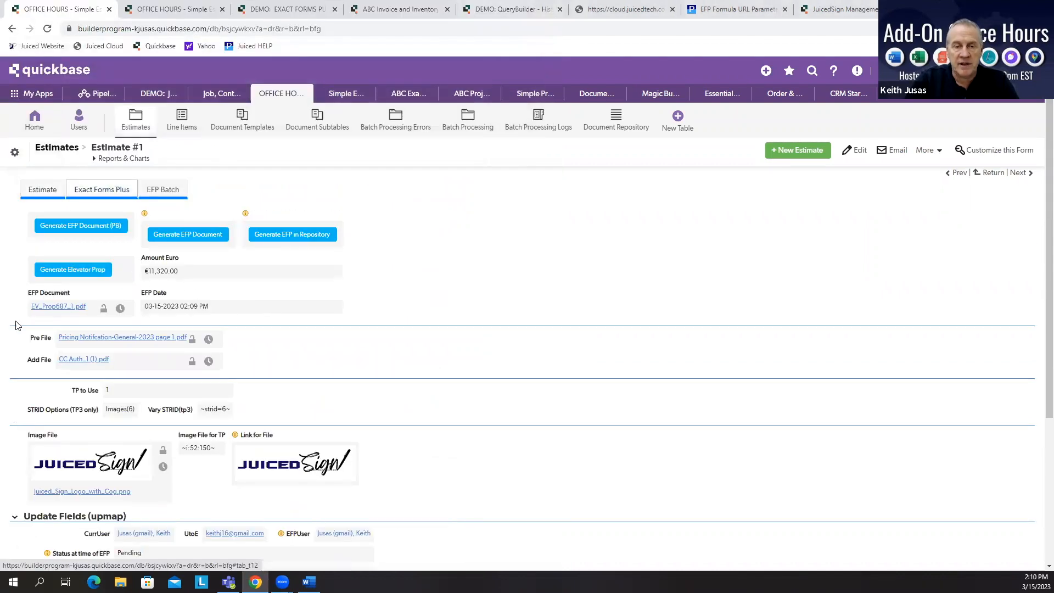
pyautogui.click(56, 307)
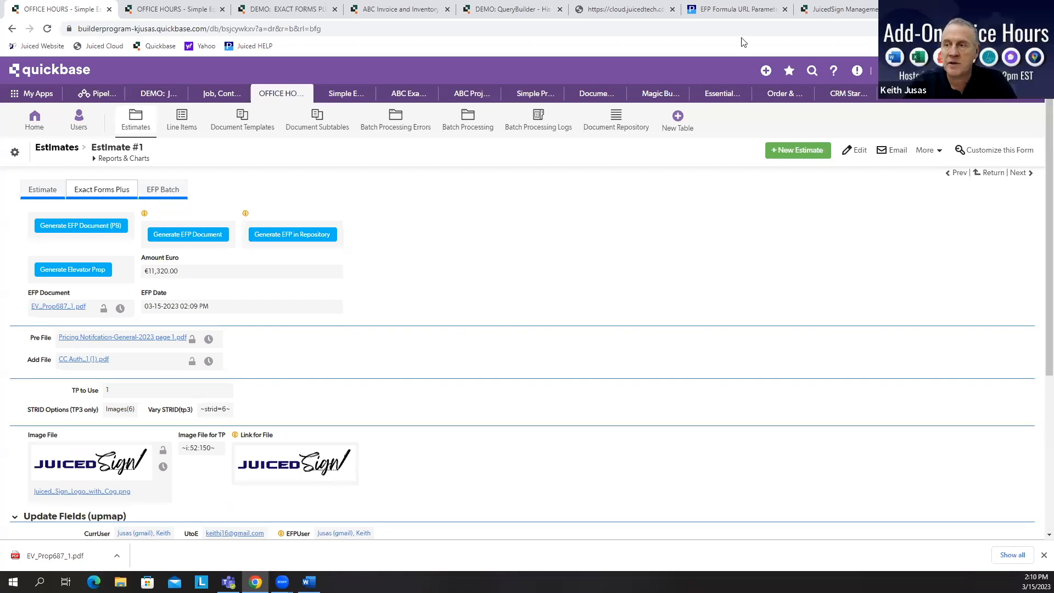
# Step: Review the FIDXXX and Amazon S3 syntax examples in the addfiles parameter documentation
pyautogui.click(735, 9)
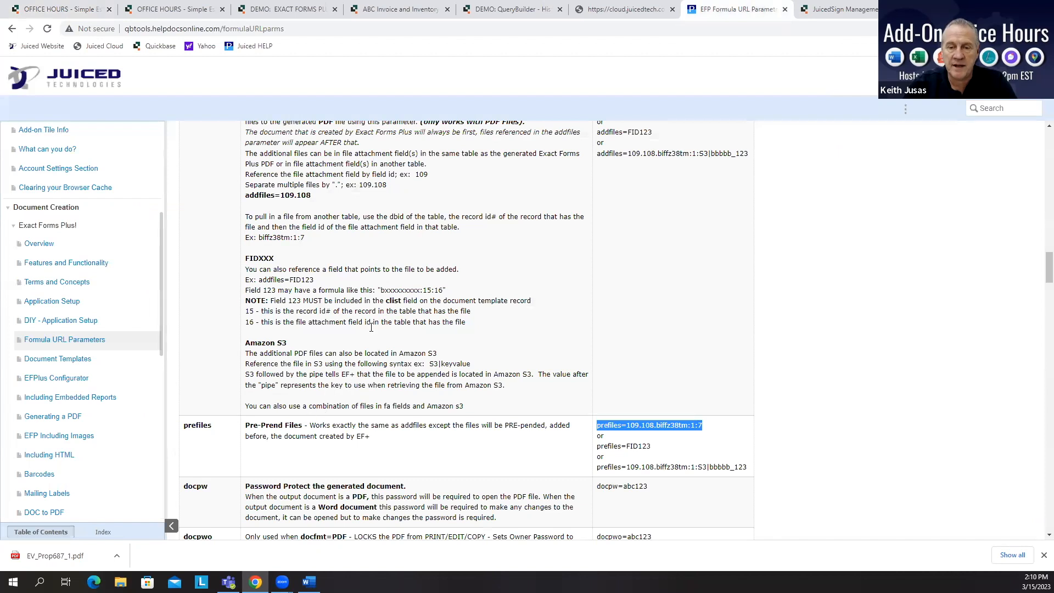
pyautogui.scroll(2, 371, 327)
pyautogui.moveTo(381, 401); pyautogui.dragTo(442, 402)
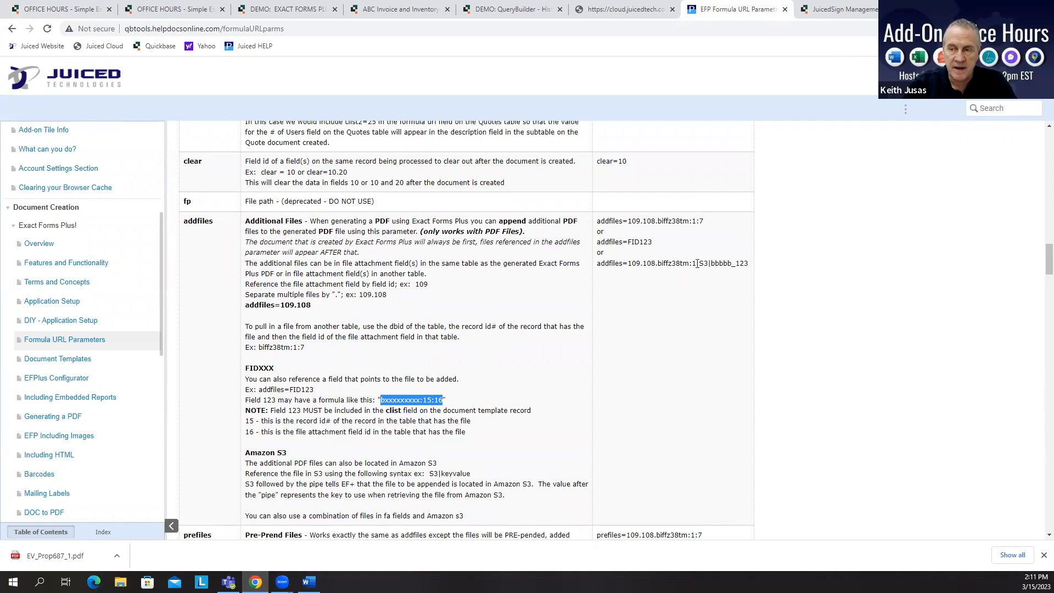
pyautogui.moveTo(699, 263); pyautogui.dragTo(749, 266)
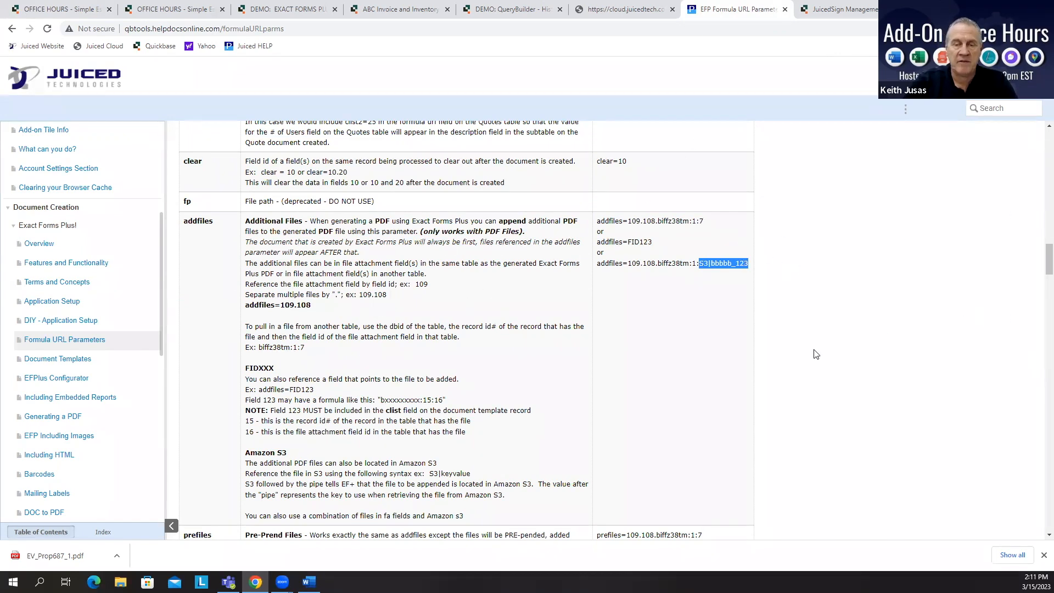
# Step: Open the Amount Euro field's properties, inspect its currency symbol display setting, and save the field
pyautogui.click(39, 13)
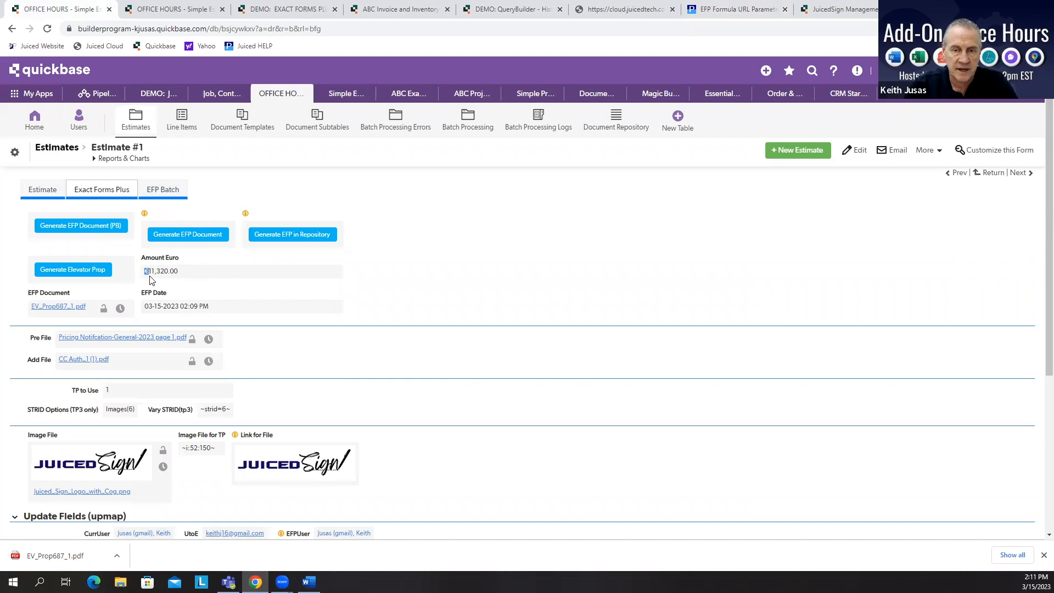
pyautogui.rightClick(168, 262)
pyautogui.click(207, 361)
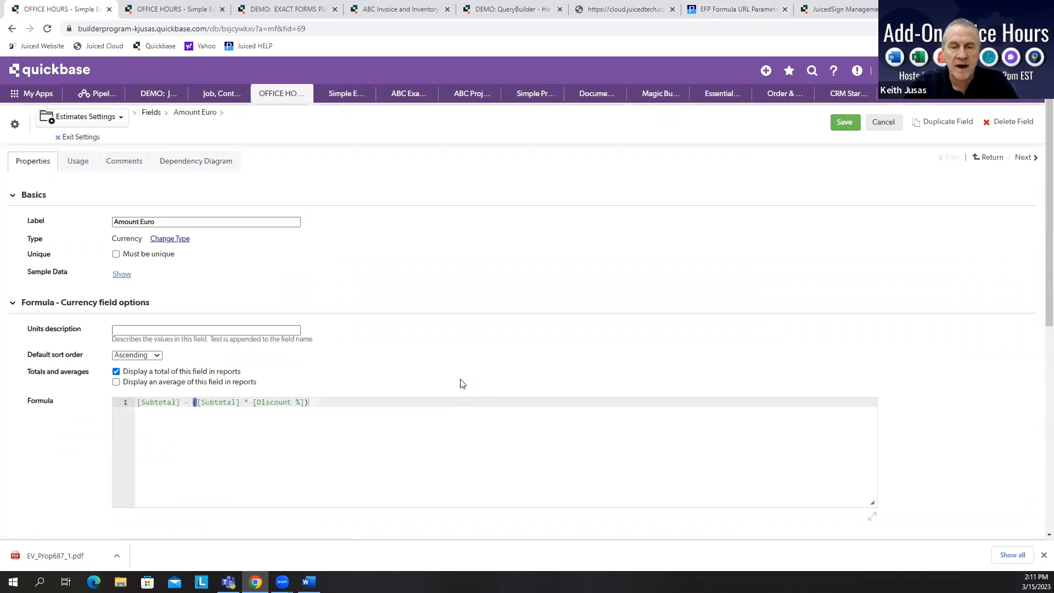
pyautogui.scroll(-7, 466, 370)
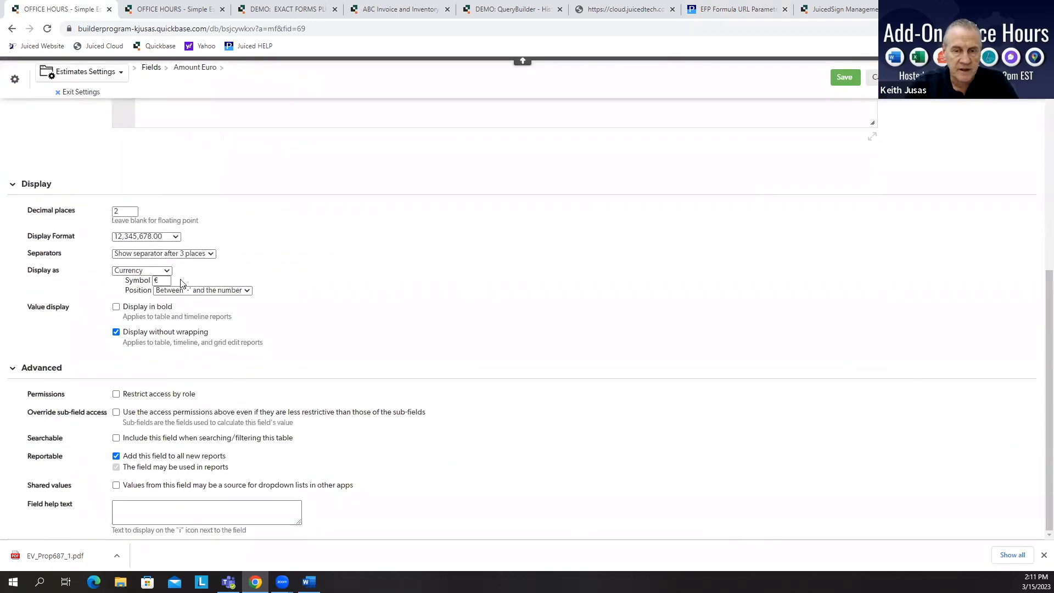
pyautogui.doubleClick(162, 280)
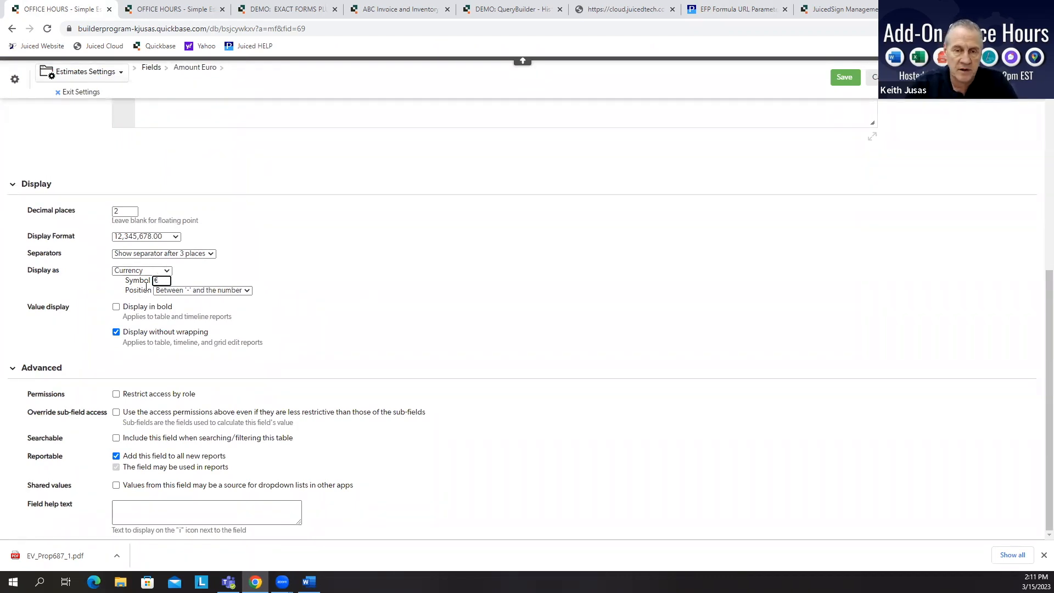
pyautogui.click(845, 78)
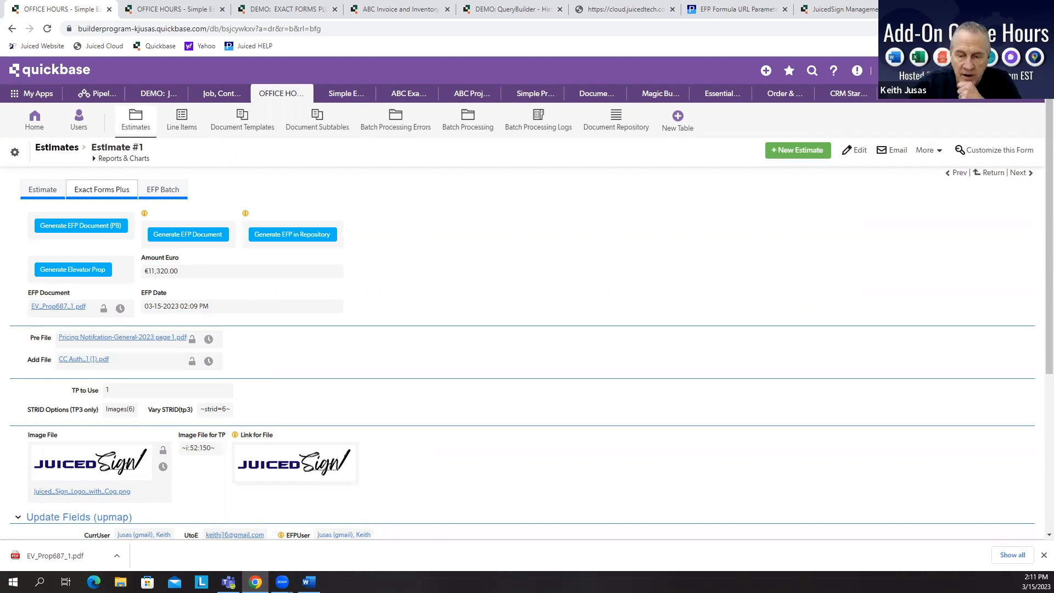
# Step: Switch to the Elevator Proposal template in Word and examine the Euro Amount Field and With formula tokens
pyautogui.click(308, 582)
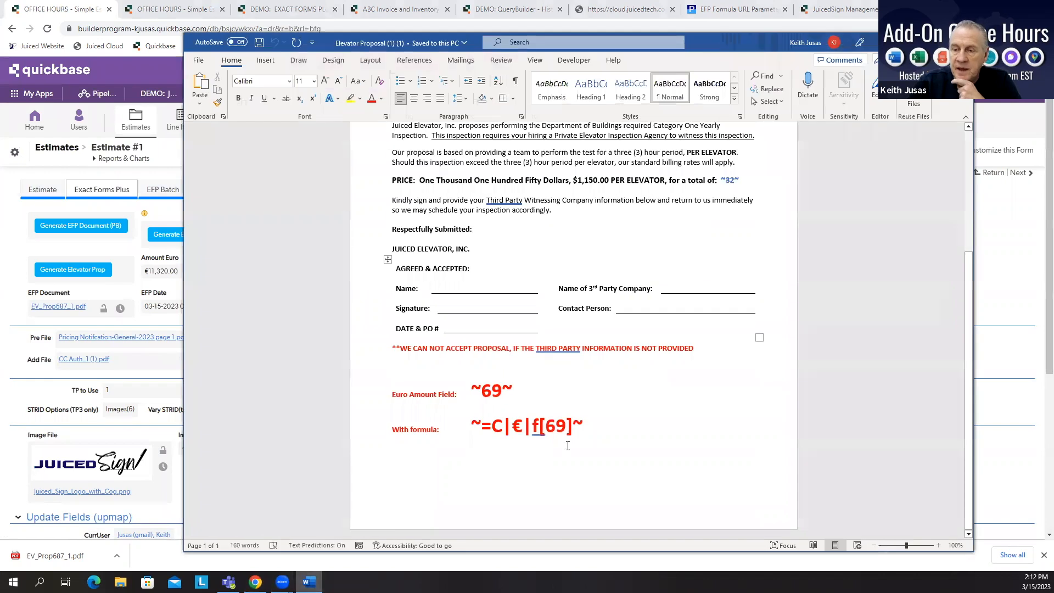
pyautogui.moveTo(585, 427); pyautogui.dragTo(470, 427)
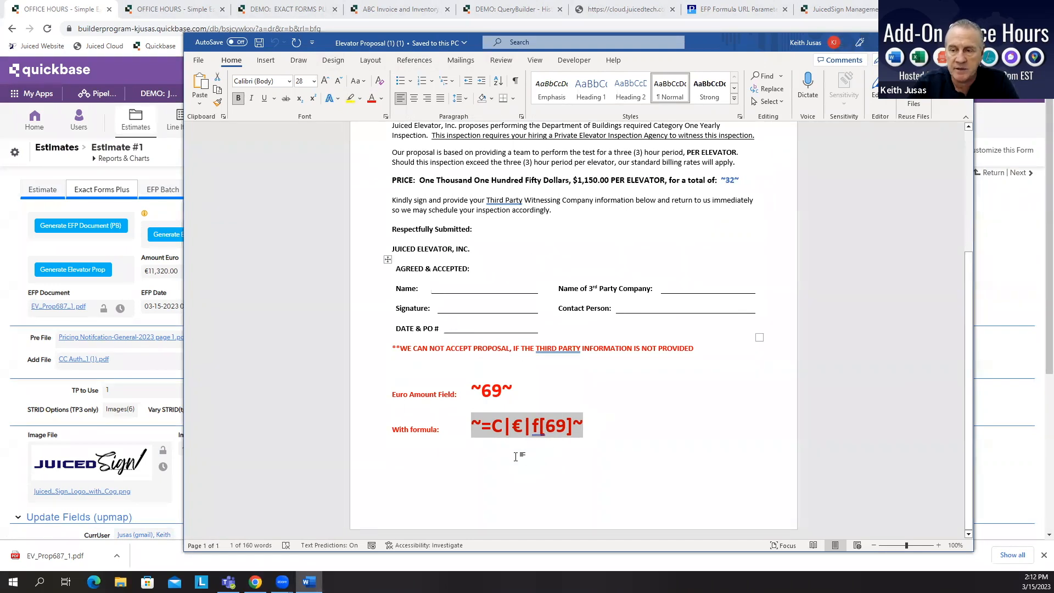
pyautogui.click(511, 447)
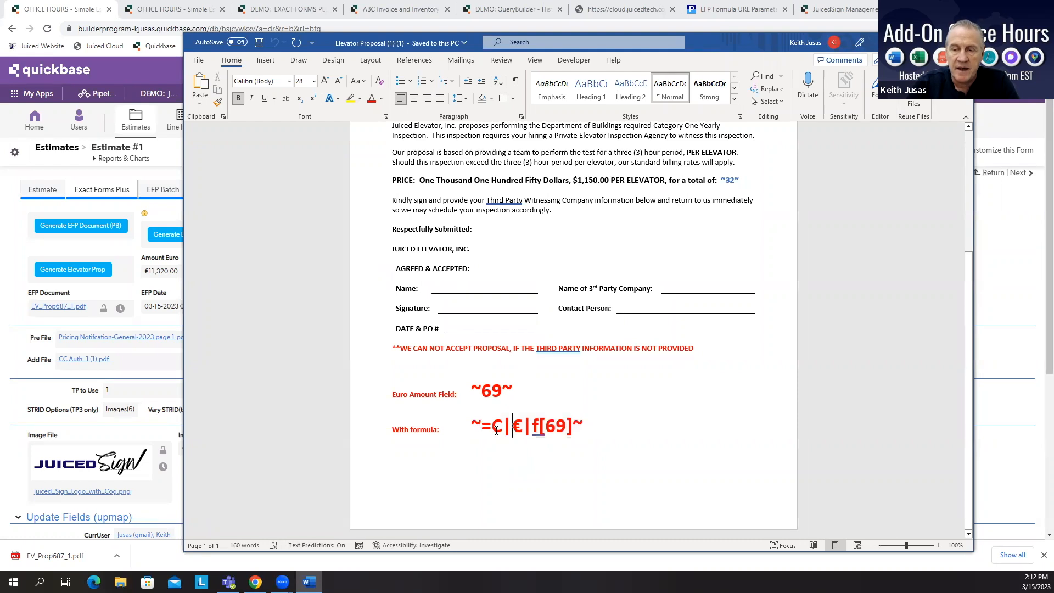
pyautogui.moveTo(491, 426); pyautogui.dragTo(523, 427)
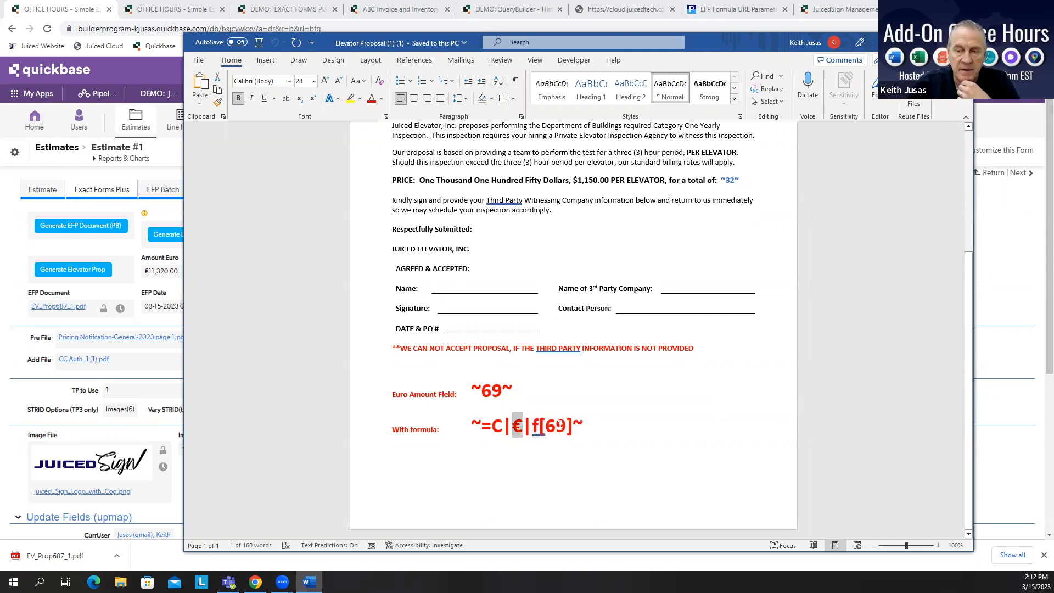
pyautogui.moveTo(472, 389); pyautogui.dragTo(510, 396)
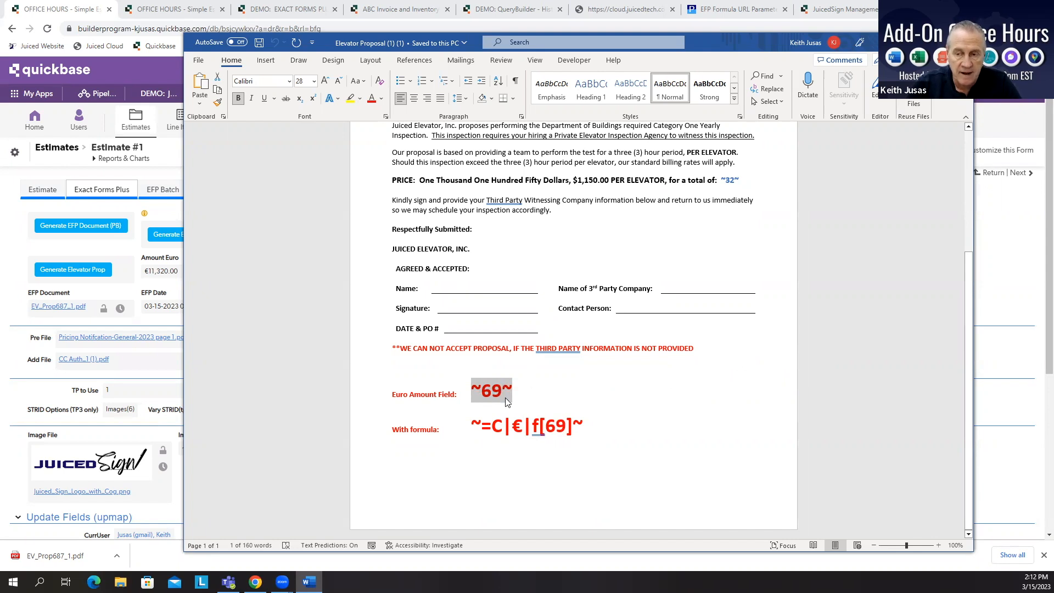
pyautogui.moveTo(473, 425); pyautogui.dragTo(583, 426)
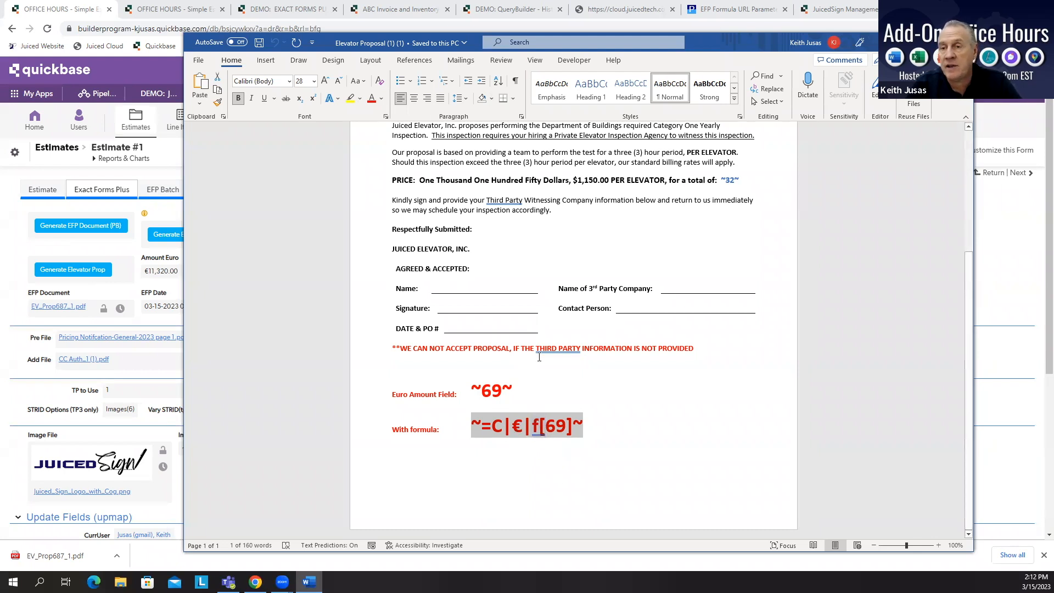
# Step: Delete the € symbol from the With formula token so it reads ~=C|f[69]~
pyautogui.doubleClick(517, 426)
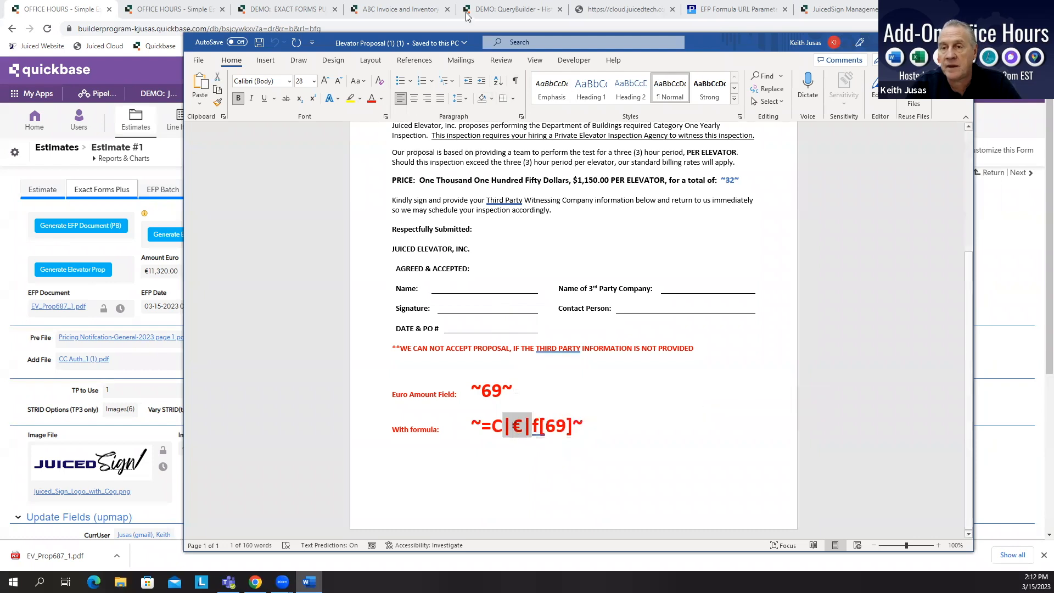
pyautogui.click(515, 427)
pyautogui.press('Delete')
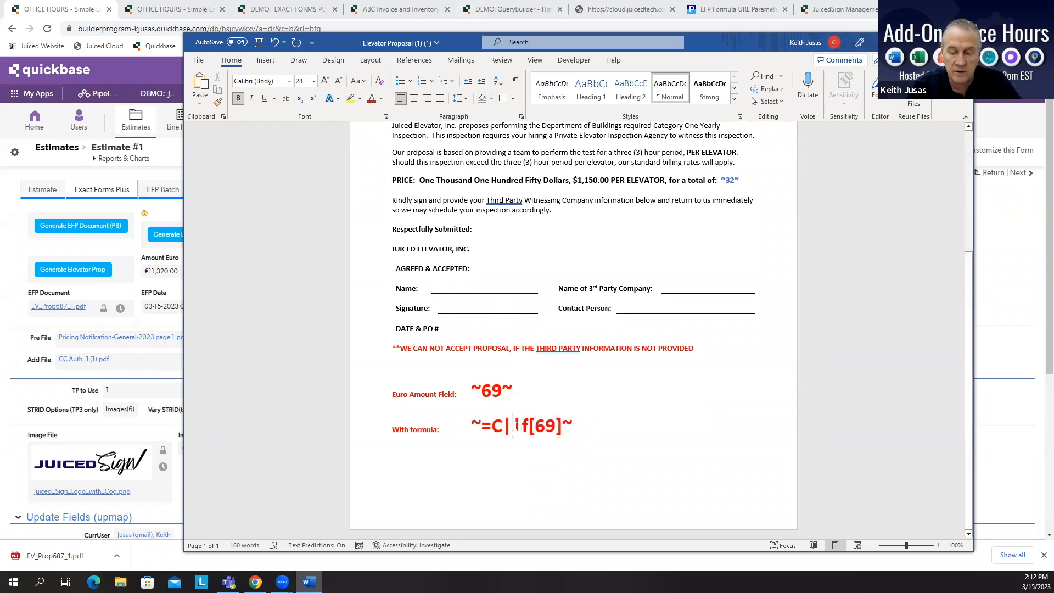
# Step: Re-insert the € symbol into the With formula token so it reads ~=C|€|f[69]~, then return to the estimate record
pyautogui.write('€')
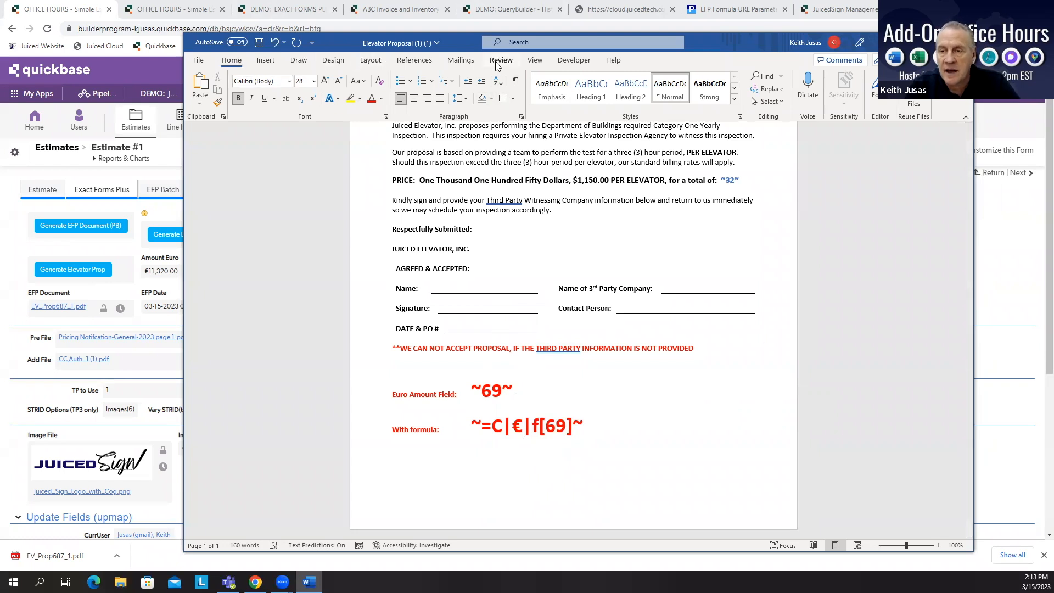
pyautogui.click(265, 62)
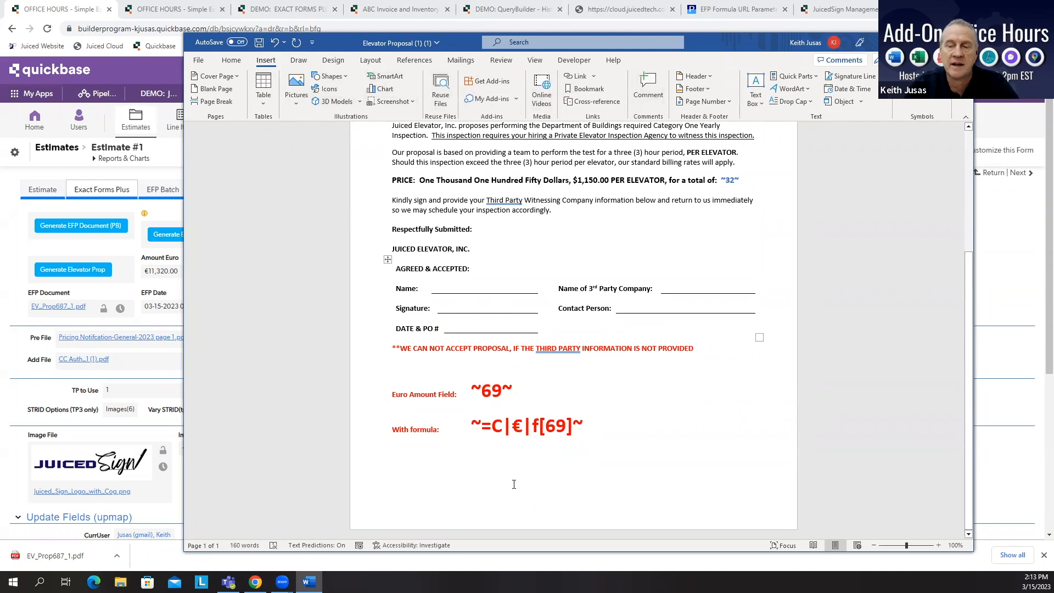
pyautogui.moveTo(512, 426); pyautogui.dragTo(522, 426)
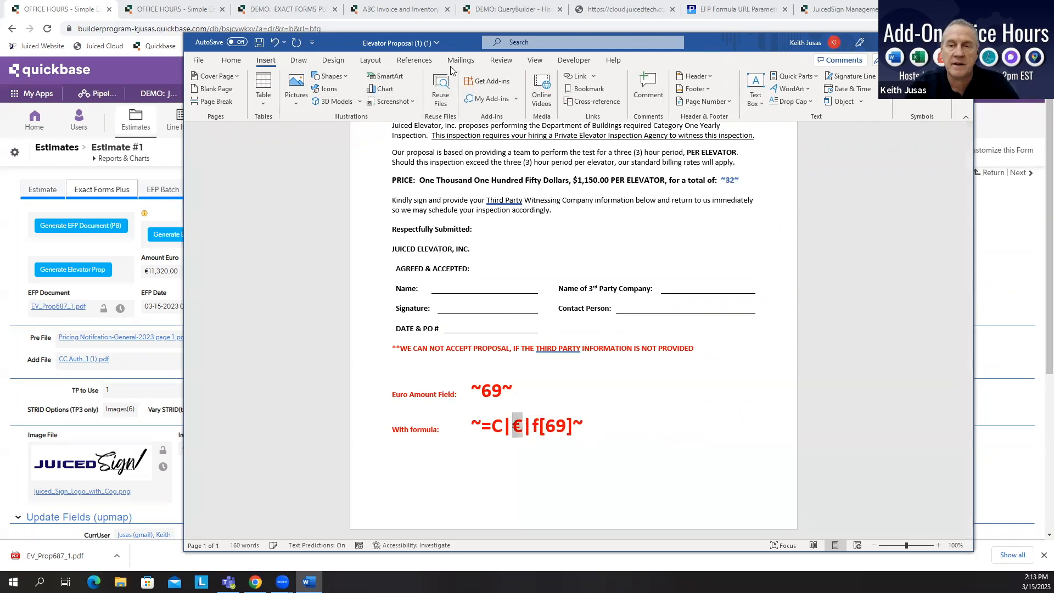
pyautogui.click(909, 43)
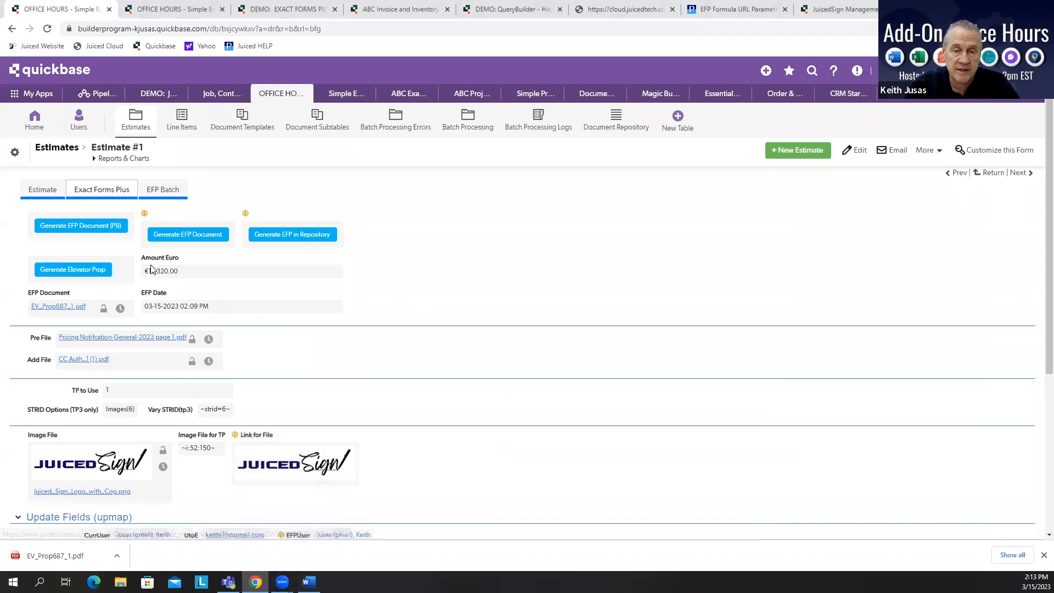
# Step: Generate the Elevator Proposal and review the Euro Amount Field and With formula values in the preview, then close it
pyautogui.click(113, 271)
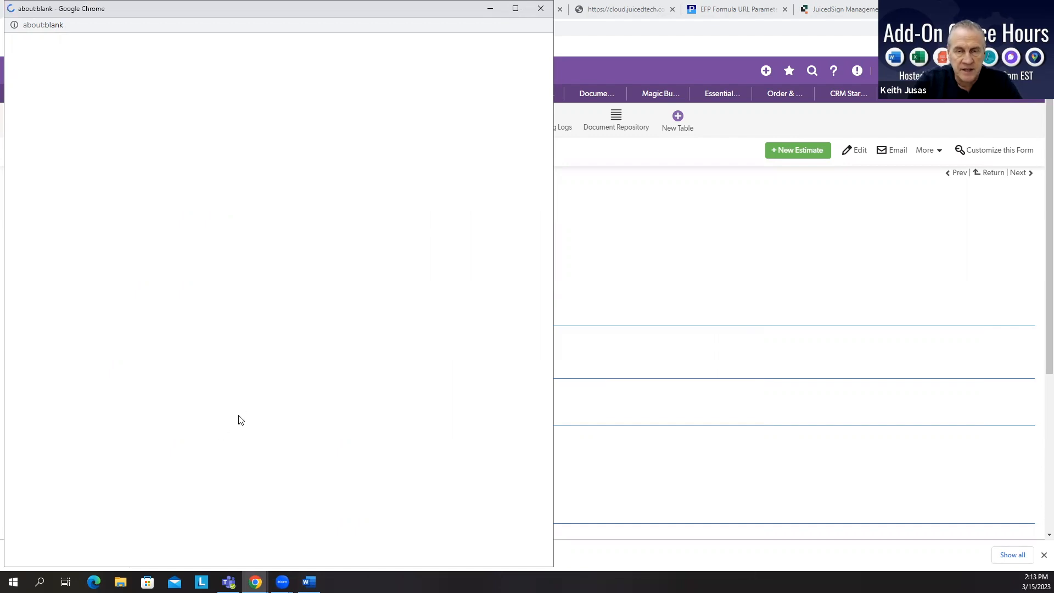
pyautogui.scroll(-10, 317, 404)
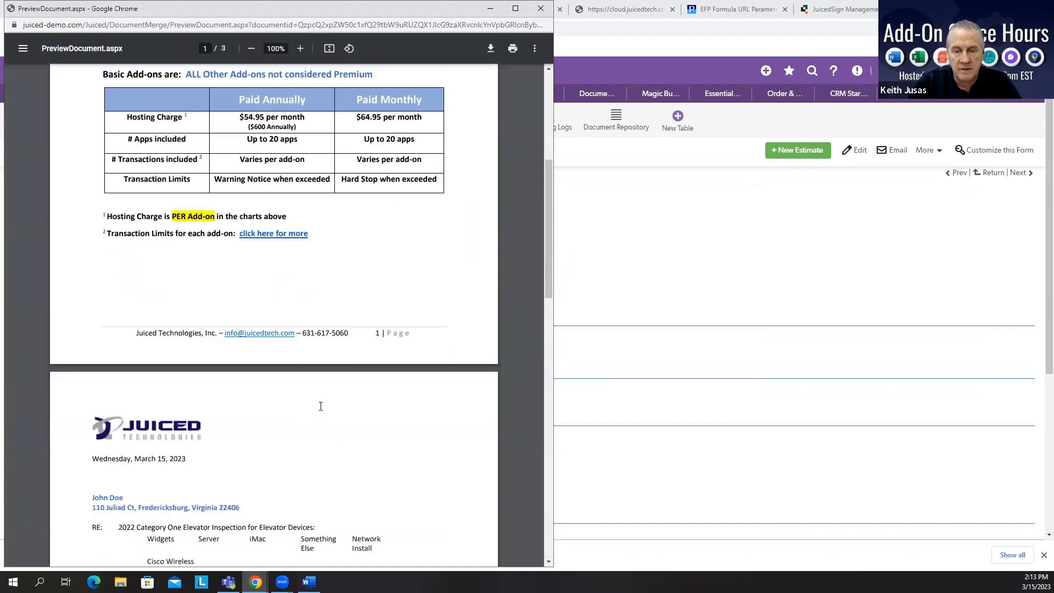
pyautogui.scroll(-3, 317, 403)
pyautogui.moveTo(180, 323); pyautogui.dragTo(250, 327)
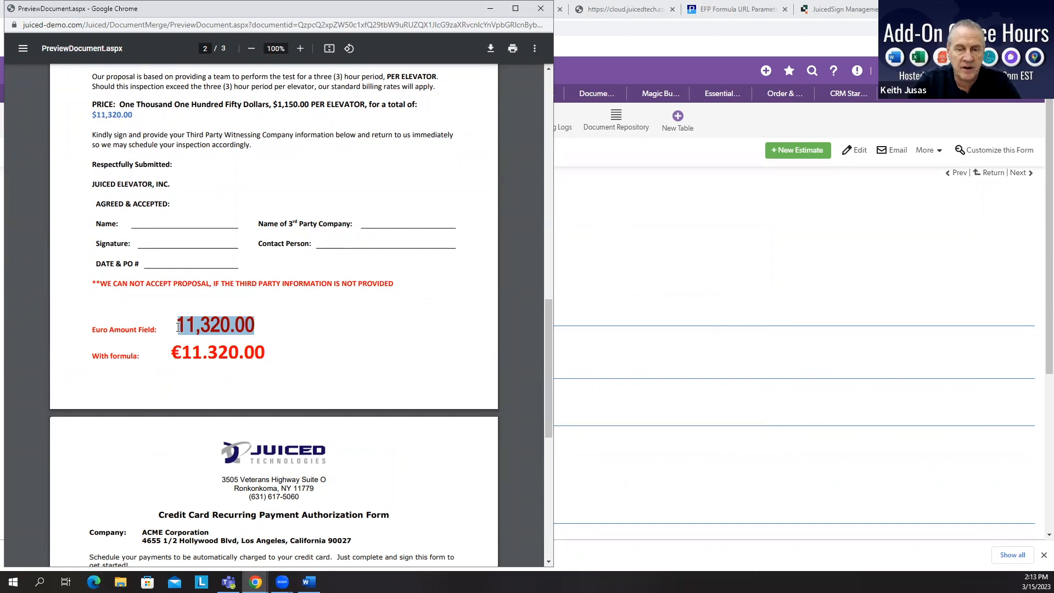
pyautogui.moveTo(173, 352); pyautogui.dragTo(263, 354)
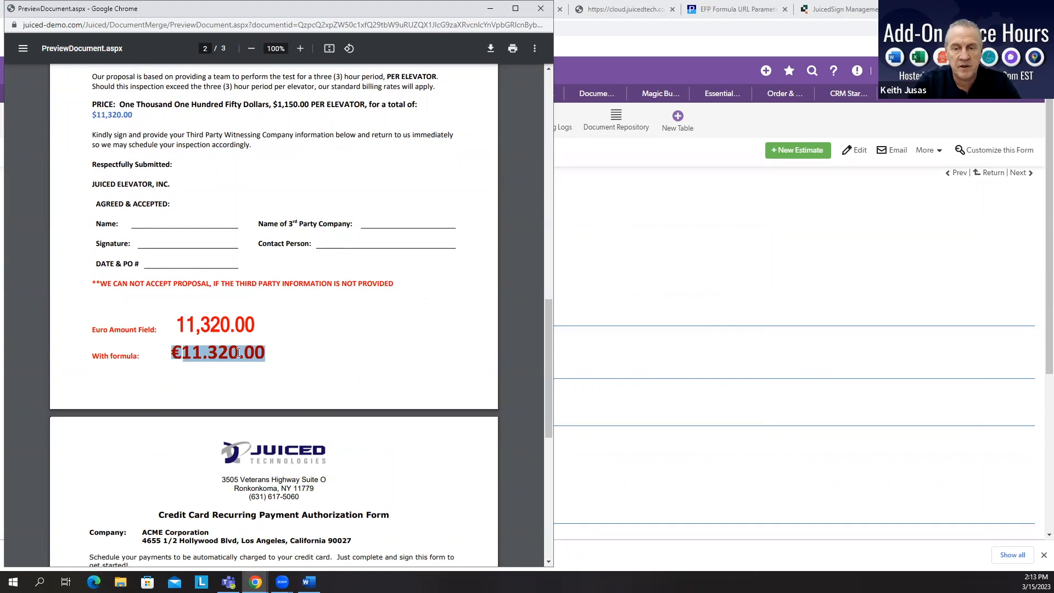
pyautogui.click(237, 353)
pyautogui.moveTo(231, 354)
pyautogui.mouseDown()
pyautogui.moveTo(245, 355)
pyautogui.moveTo(218, 354)
pyautogui.mouseUp()
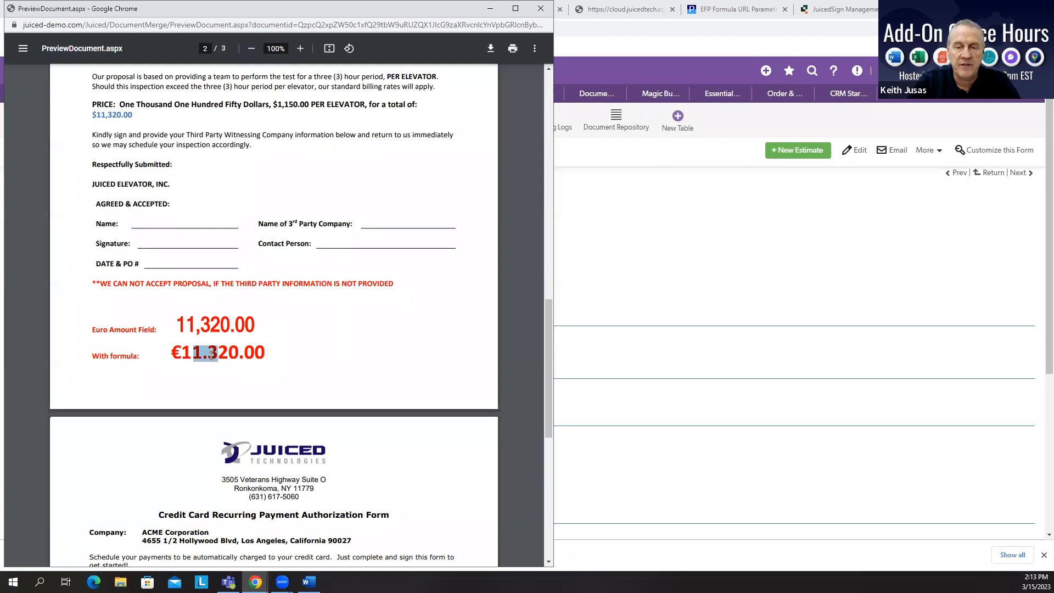
pyautogui.click(236, 352)
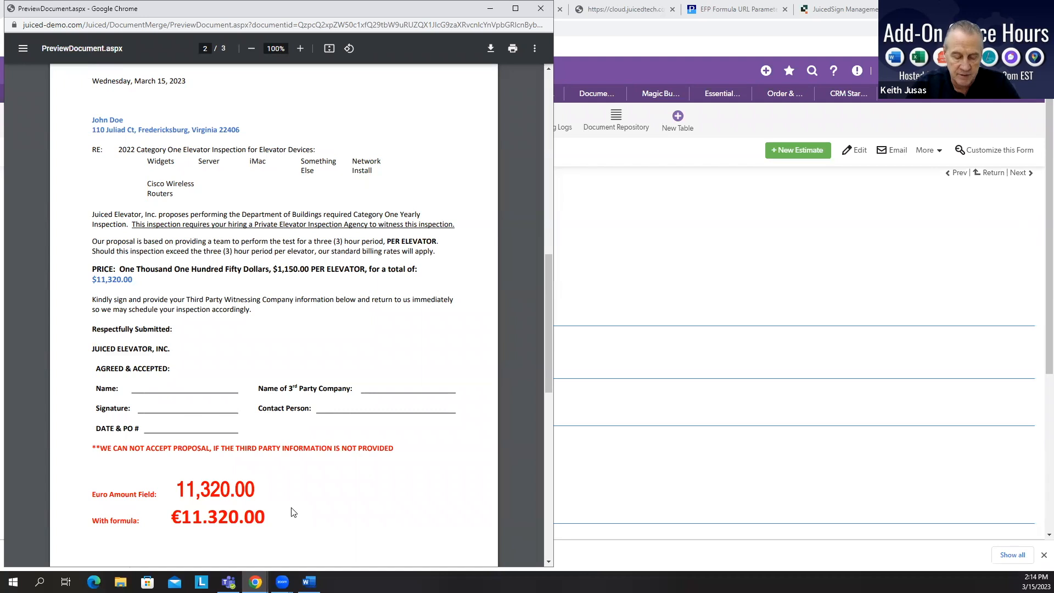
pyautogui.click(540, 10)
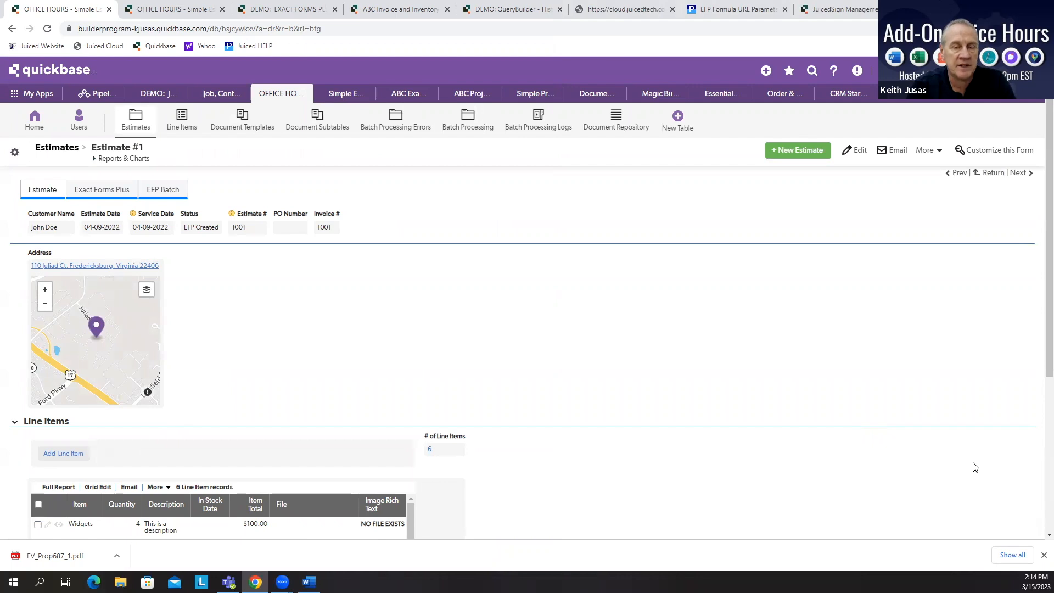
# Step: Open the saved EFP Document PDF from the Exact Forms Plus tab and review the euro amounts on page 2
pyautogui.click(95, 191)
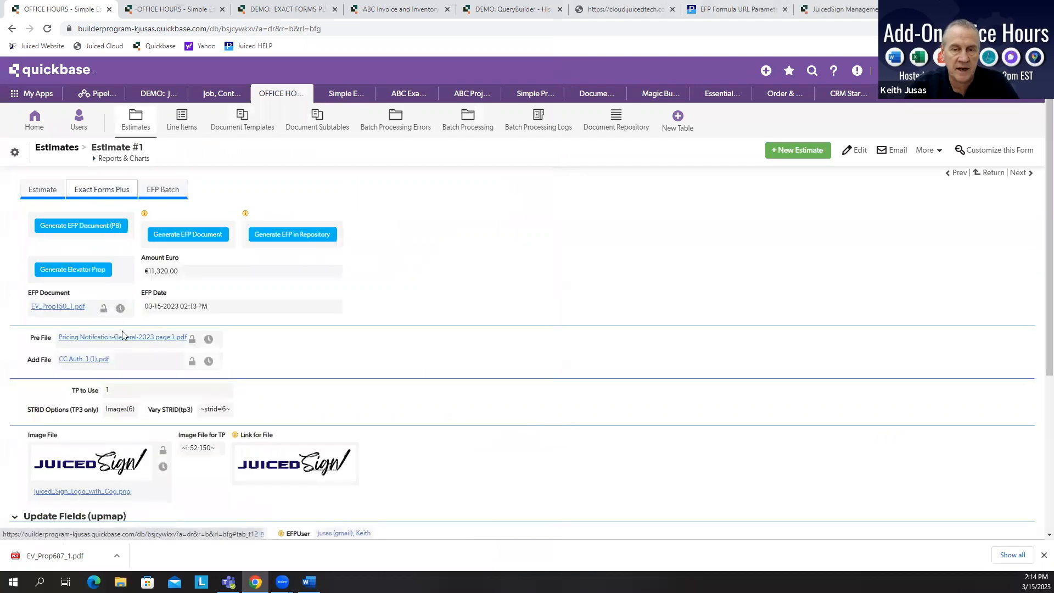
pyautogui.click(66, 311)
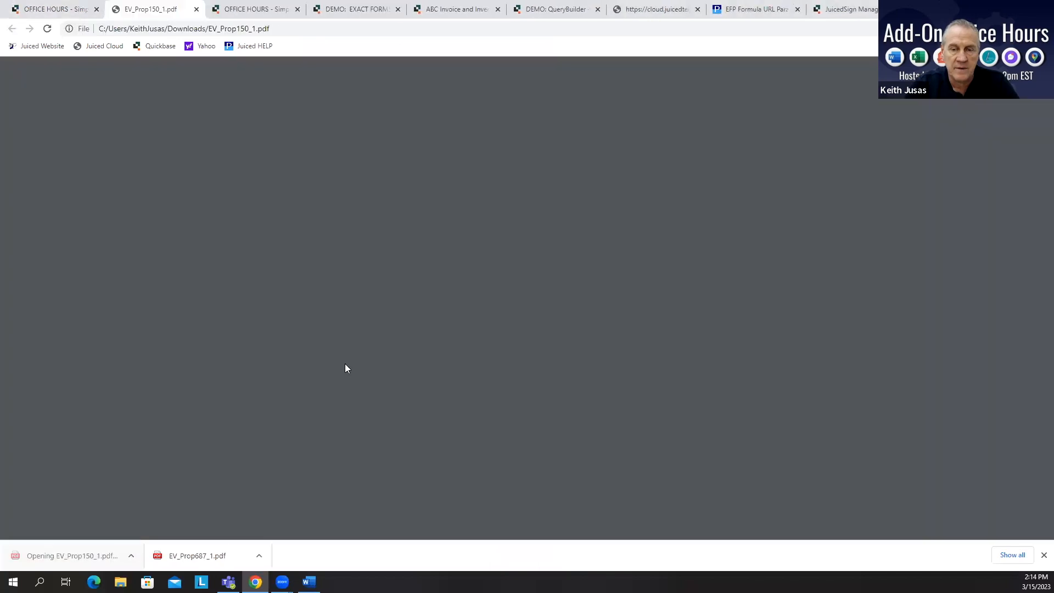
pyautogui.scroll(-10, 453, 391)
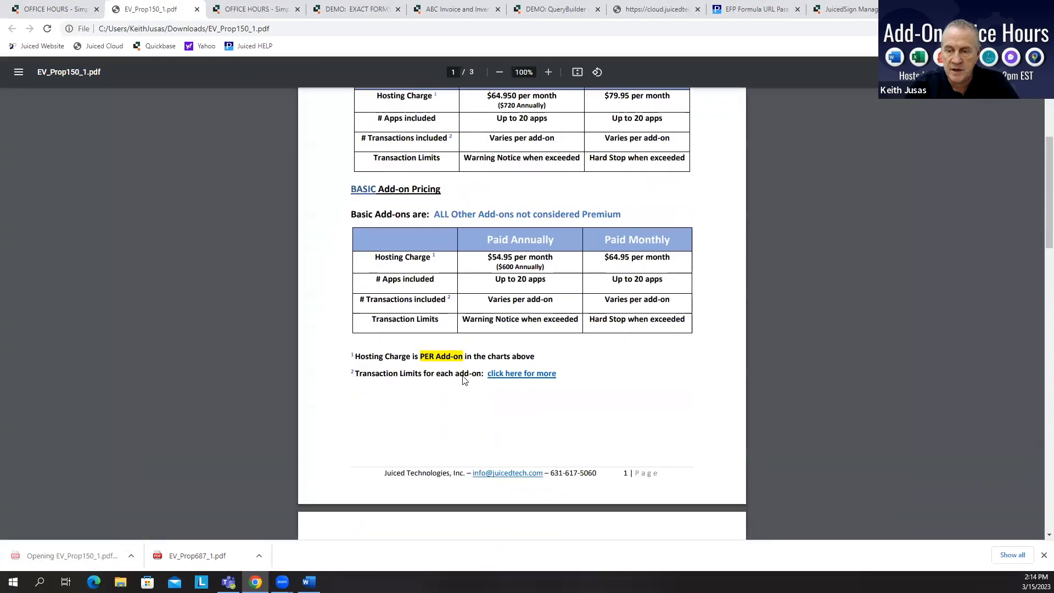
pyautogui.scroll(-3, 465, 373)
pyautogui.moveTo(383, 305); pyautogui.dragTo(341, 304)
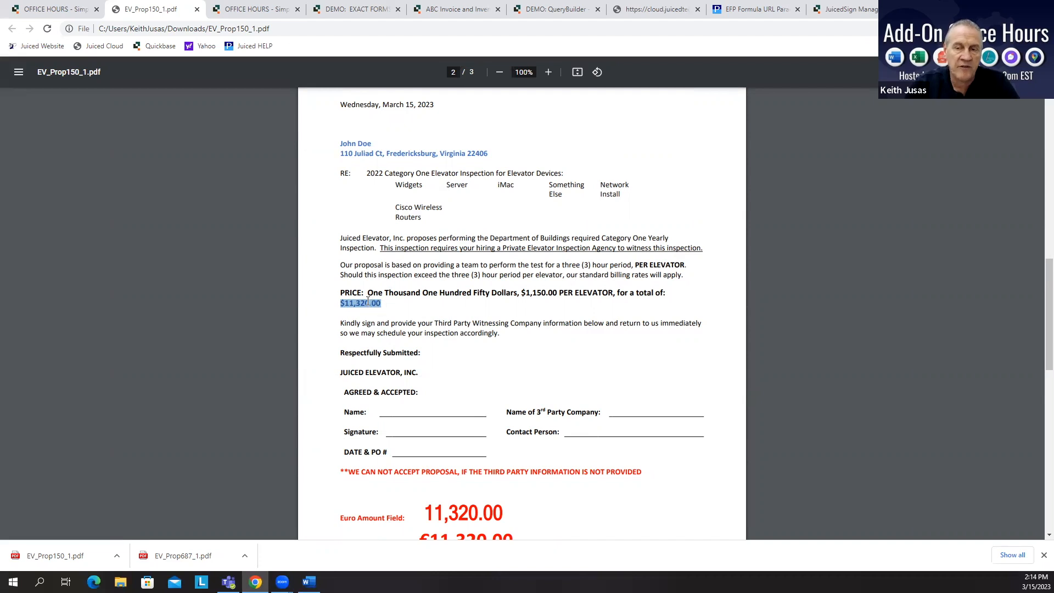
pyautogui.scroll(-4, 491, 368)
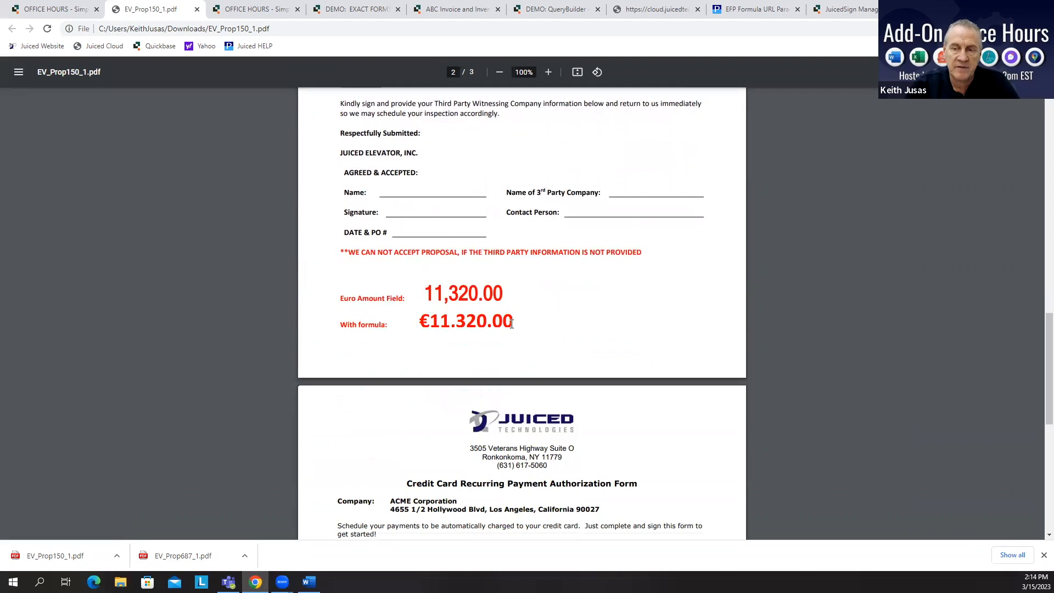
pyautogui.click(61, 10)
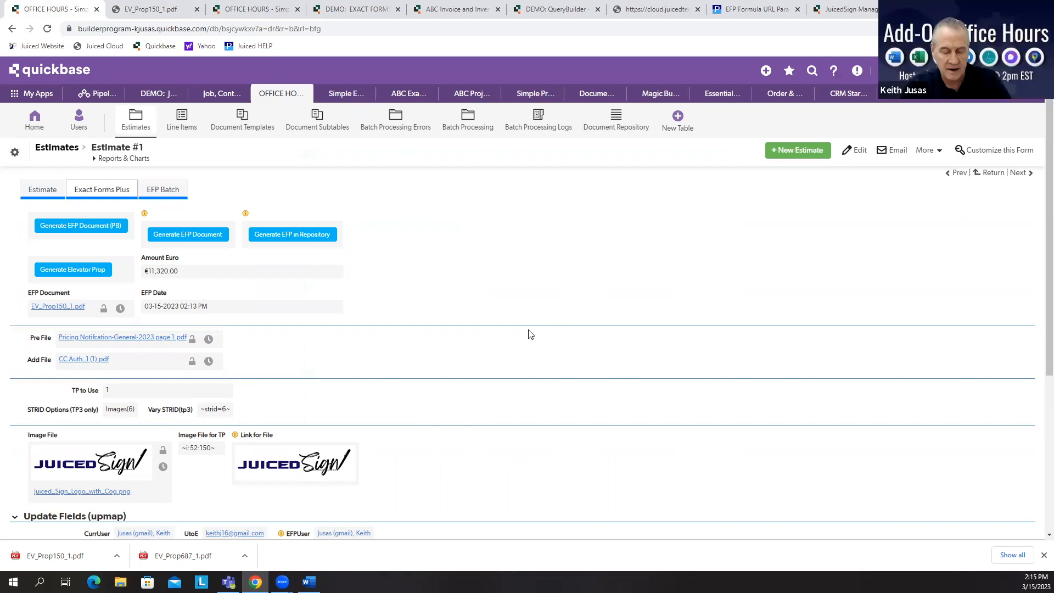
# Step: Open the Create Project Document(PB)-S3 field's formula in the demo app, inspect the commented s3keyval line, and save the field
pyautogui.click(351, 11)
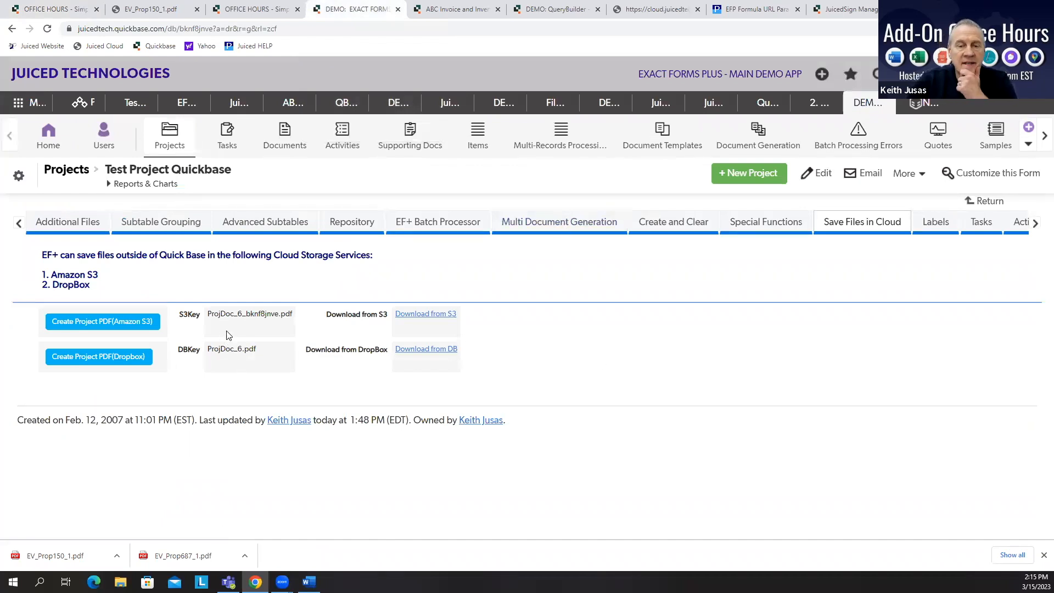
pyautogui.click(135, 327)
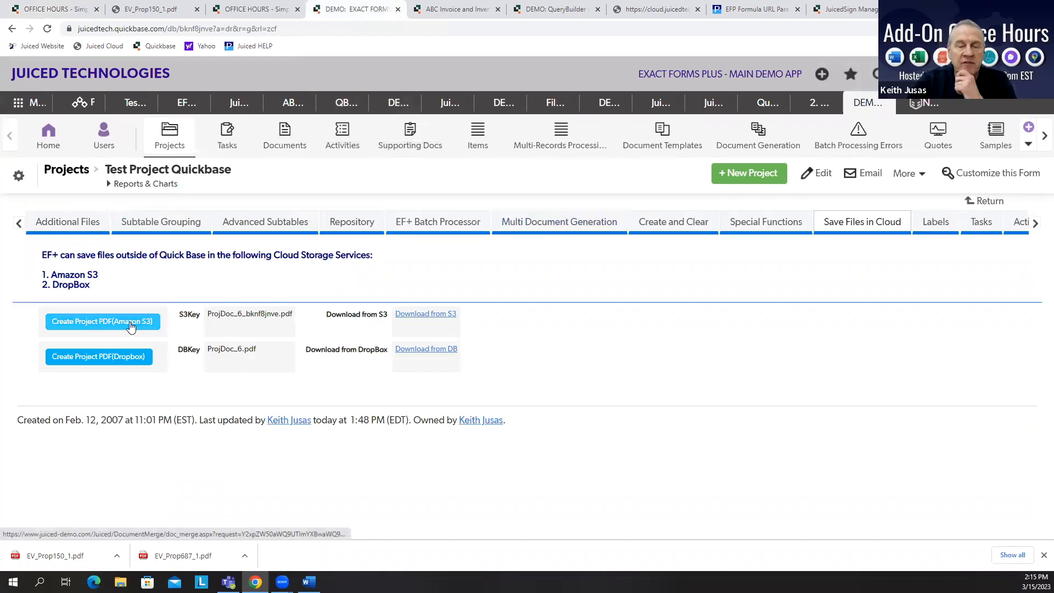
pyautogui.rightClick(167, 317)
pyautogui.click(190, 440)
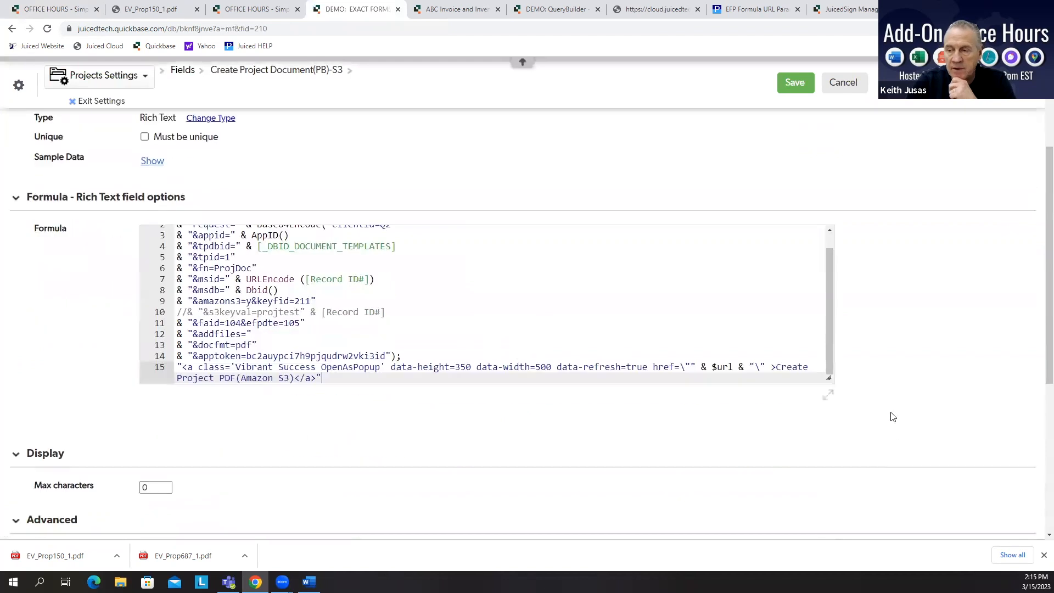
pyautogui.click(829, 395)
pyautogui.moveTo(390, 329); pyautogui.dragTo(169, 331)
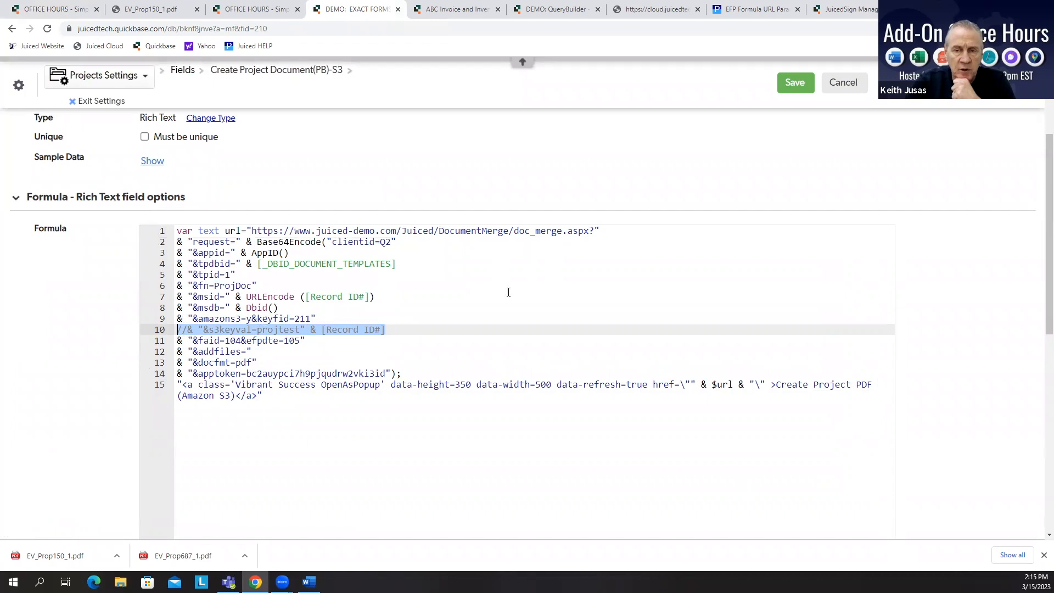
pyautogui.click(794, 82)
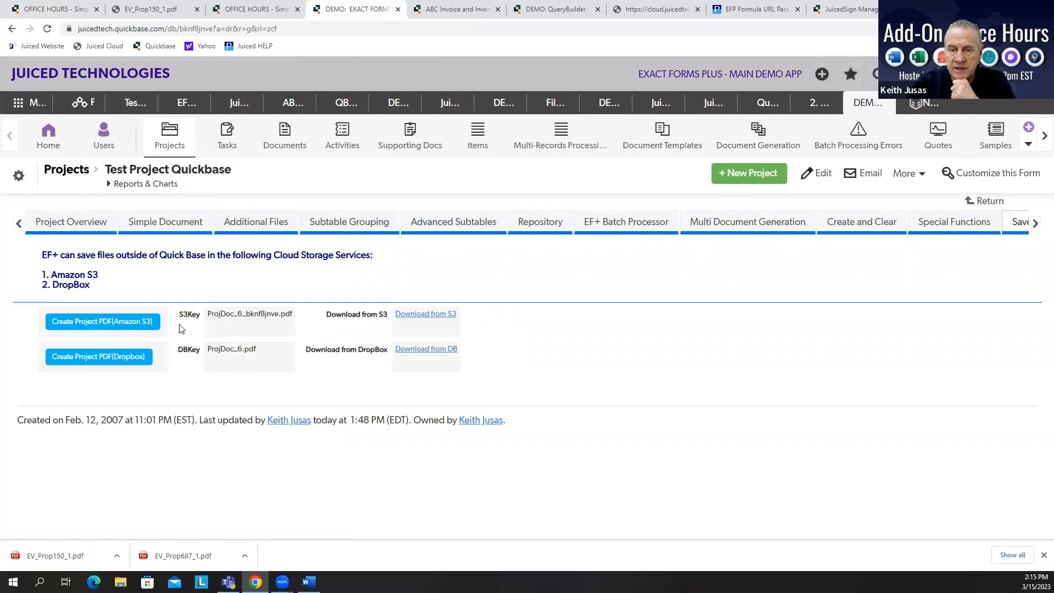
# Step: Create the project PDF in Amazon S3 and close the generation window
pyautogui.moveTo(294, 315); pyautogui.dragTo(212, 315)
pyautogui.click(139, 321)
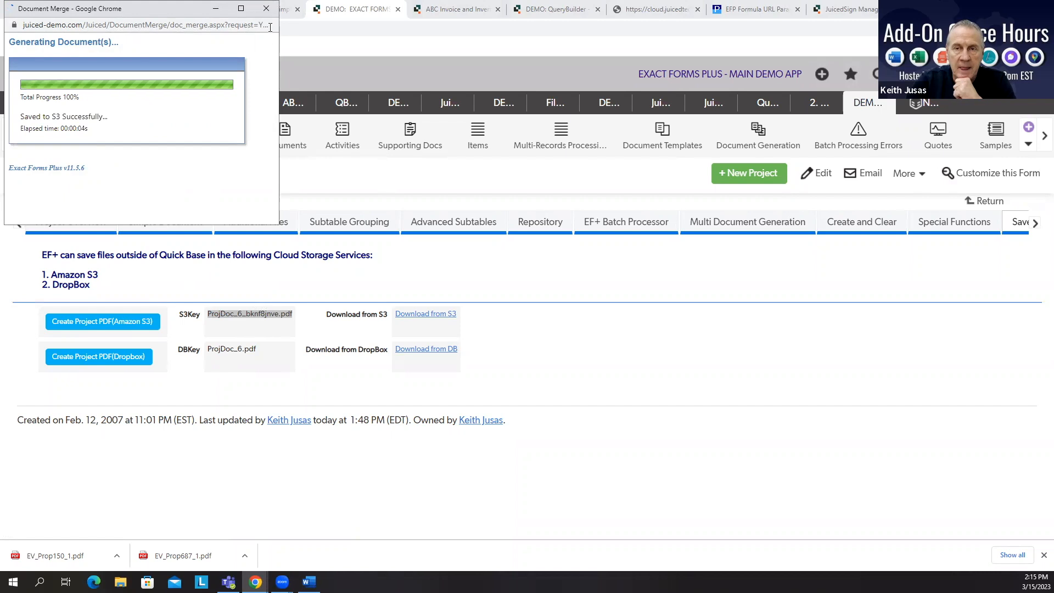
pyautogui.click(266, 11)
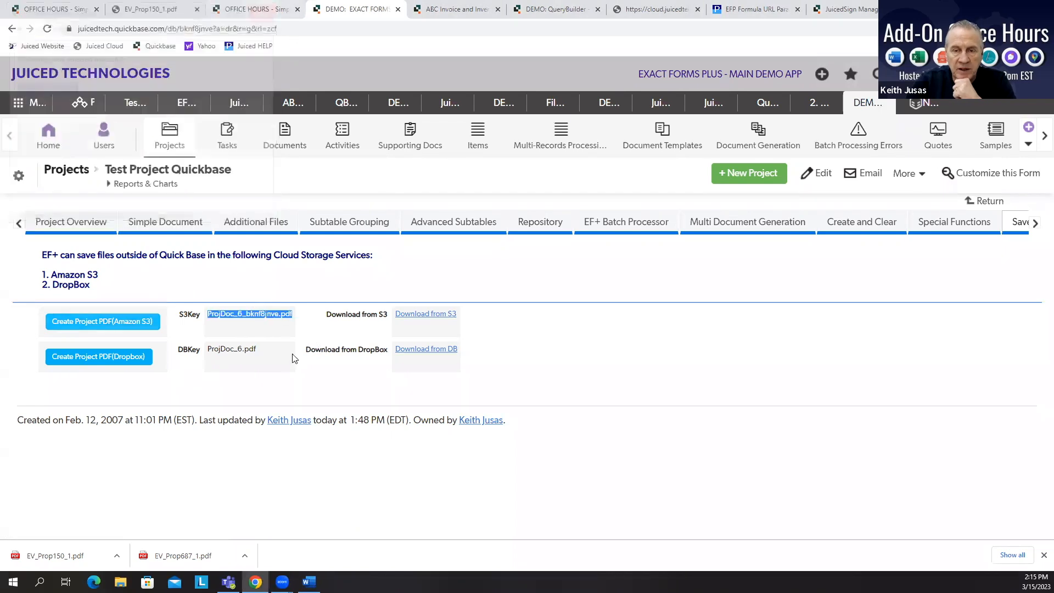
pyautogui.click(1025, 223)
pyautogui.click(1026, 223)
pyautogui.click(878, 227)
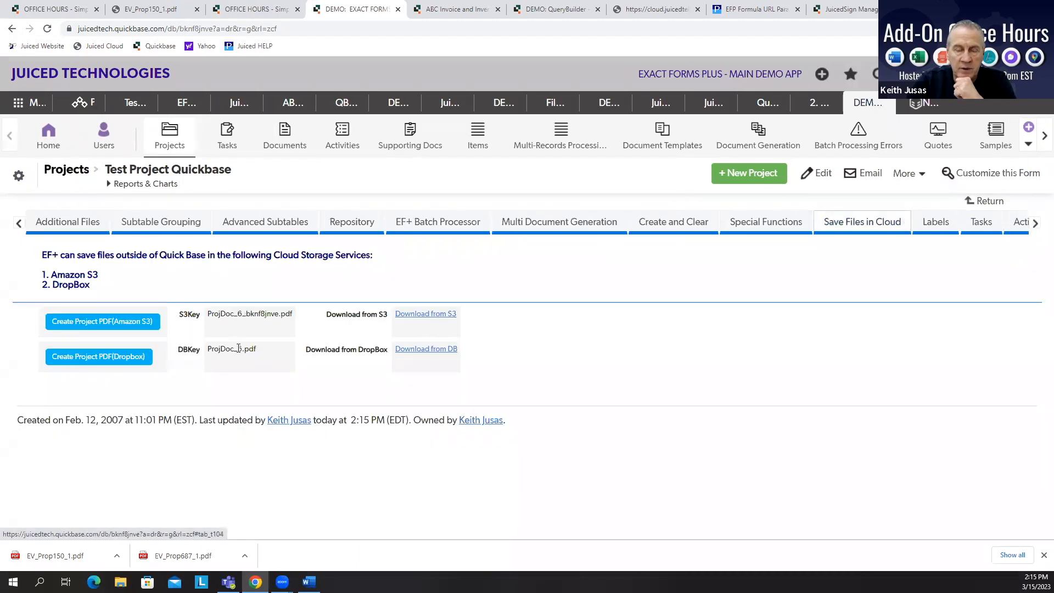
# Step: Uncomment the &s3keyval=projtest line in the Create Project Document(PB)-S3 formula and save the field
pyautogui.rightClick(165, 315)
pyautogui.click(212, 442)
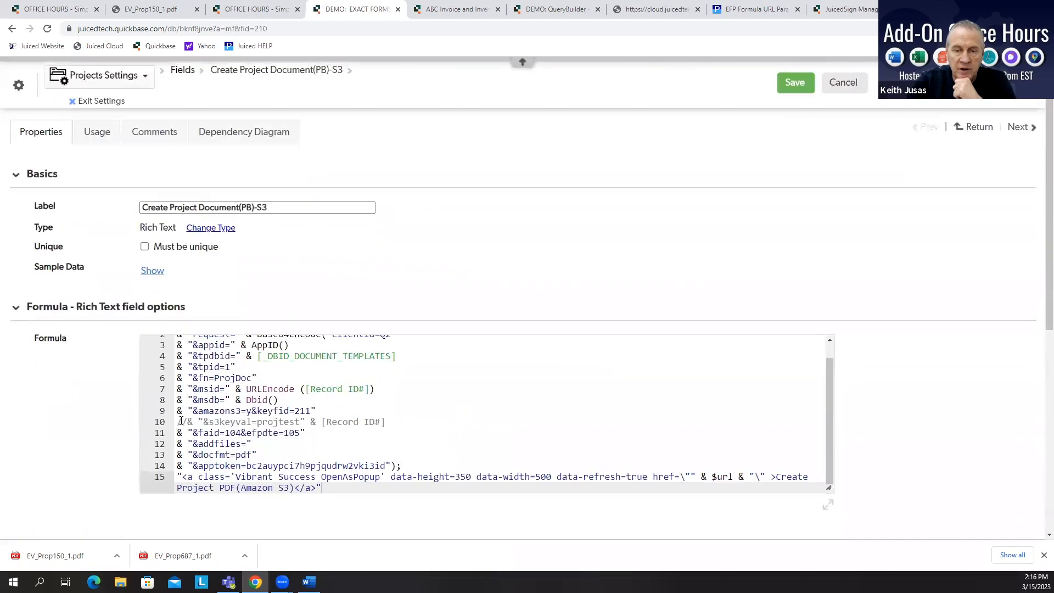
pyautogui.click(178, 420)
pyautogui.press('Delete')
pyautogui.press('Delete')
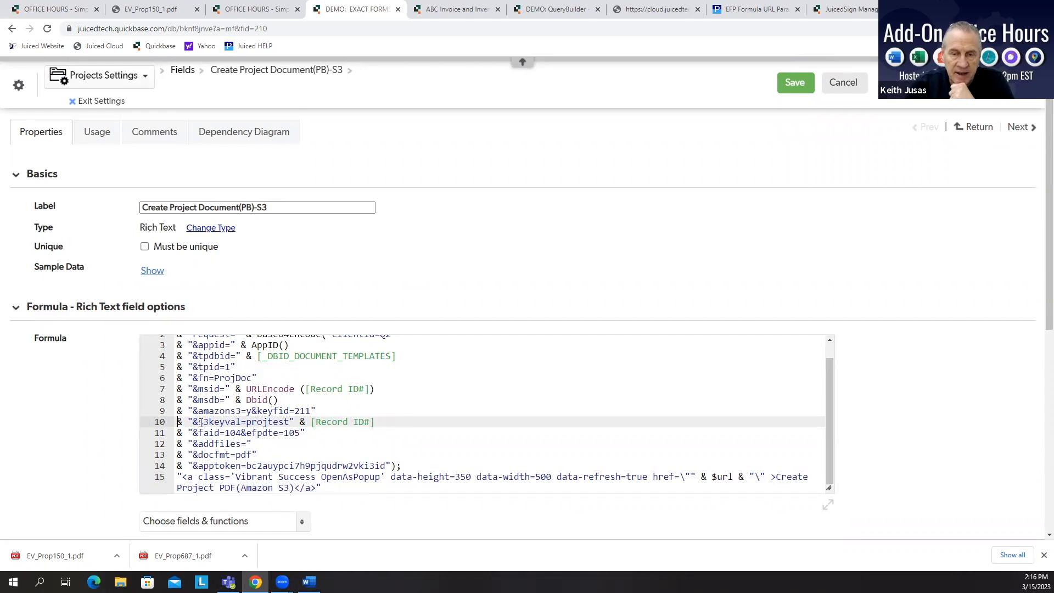
pyautogui.moveTo(199, 421); pyautogui.dragTo(285, 422)
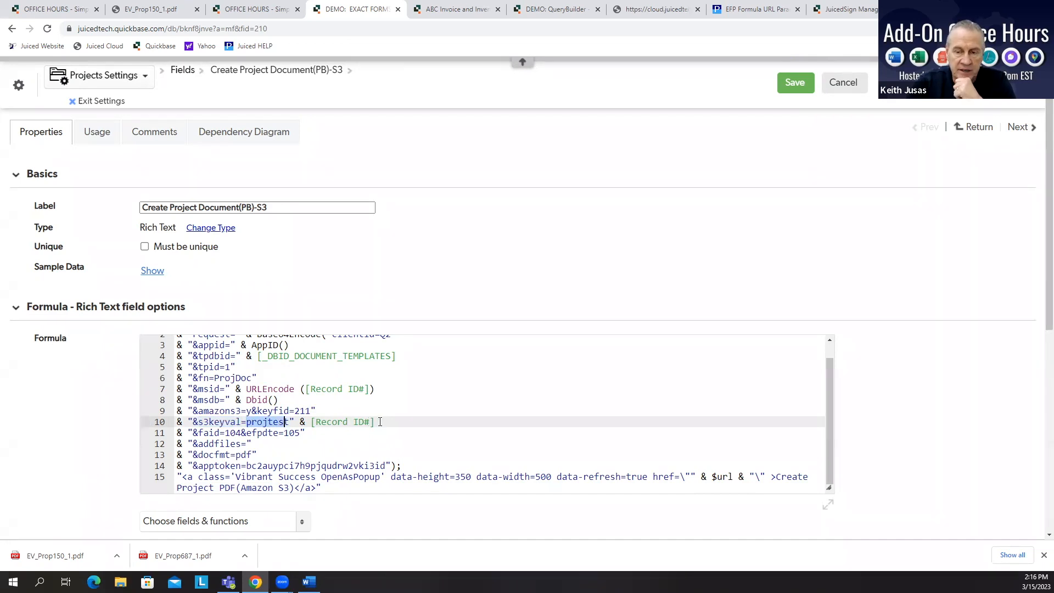
pyautogui.click(790, 85)
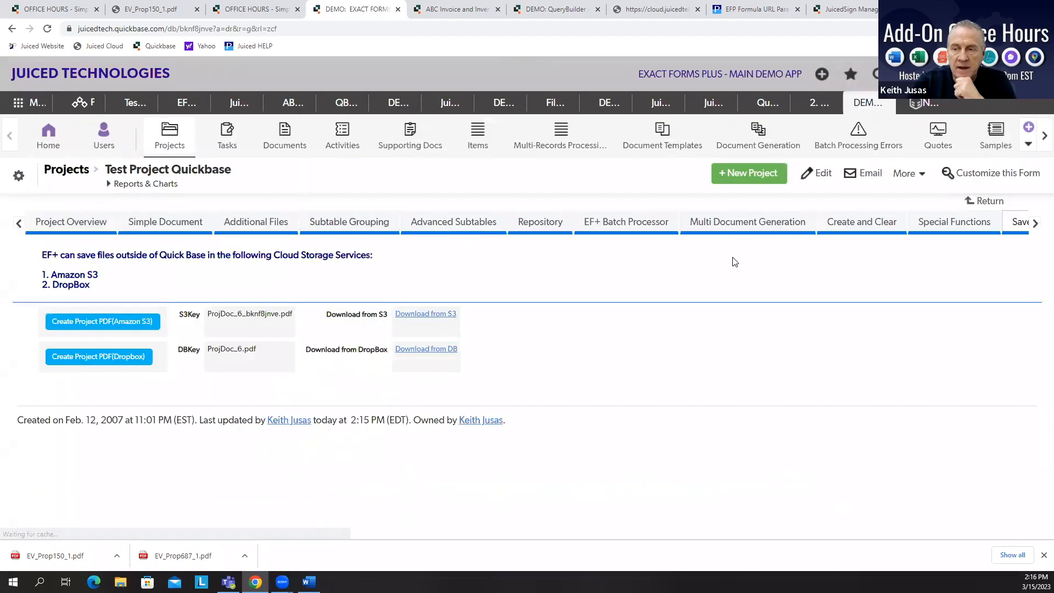
# Step: Create the project PDF in Amazon S3 again and check the new S3Key file name
pyautogui.click(1032, 225)
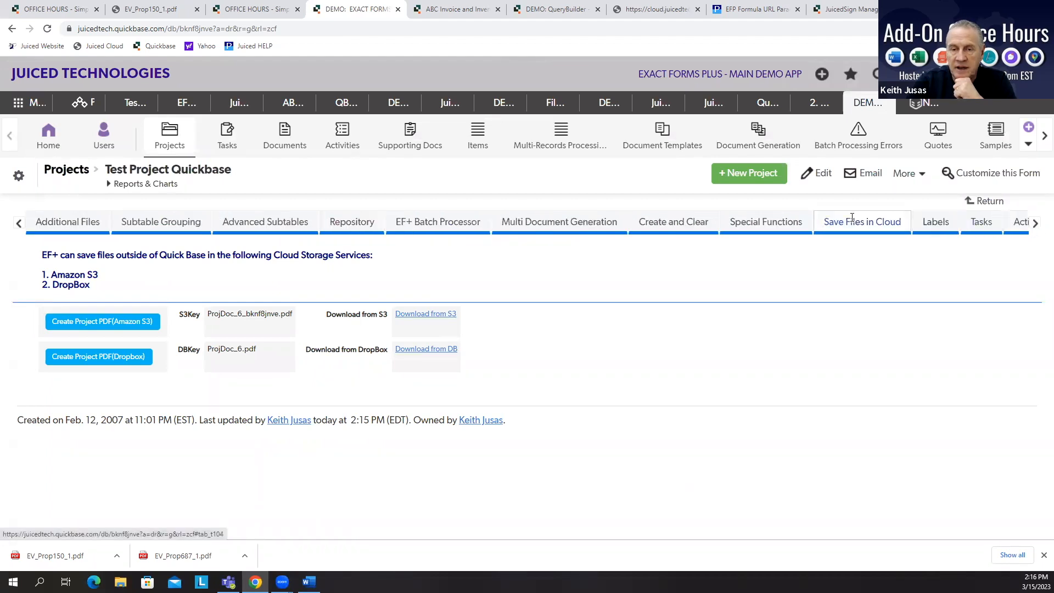
pyautogui.moveTo(291, 313); pyautogui.dragTo(254, 314)
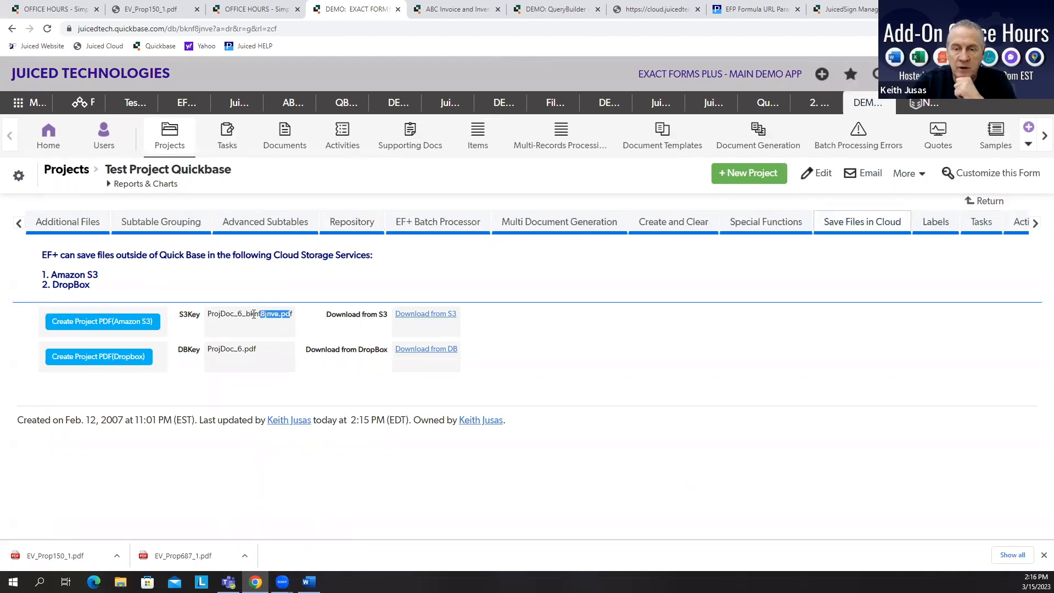
pyautogui.click(118, 322)
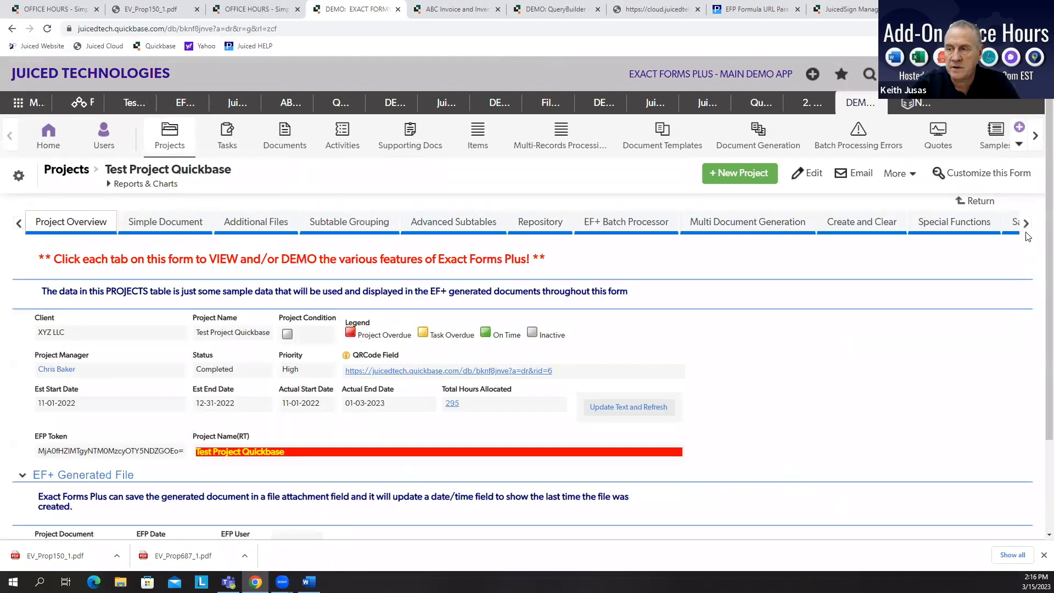
pyautogui.click(1018, 224)
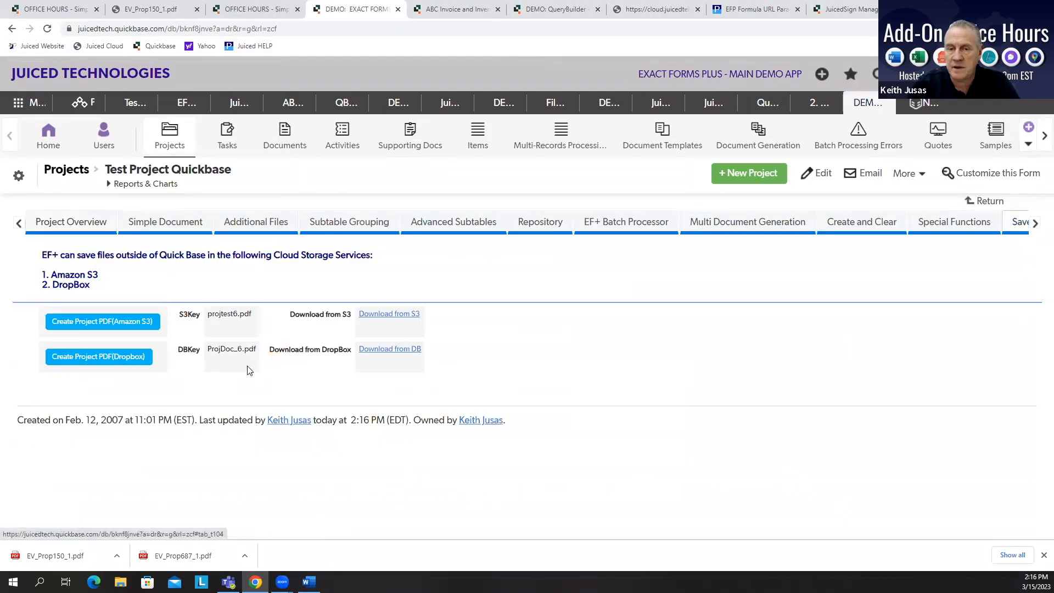
pyautogui.moveTo(253, 316); pyautogui.dragTo(214, 314)
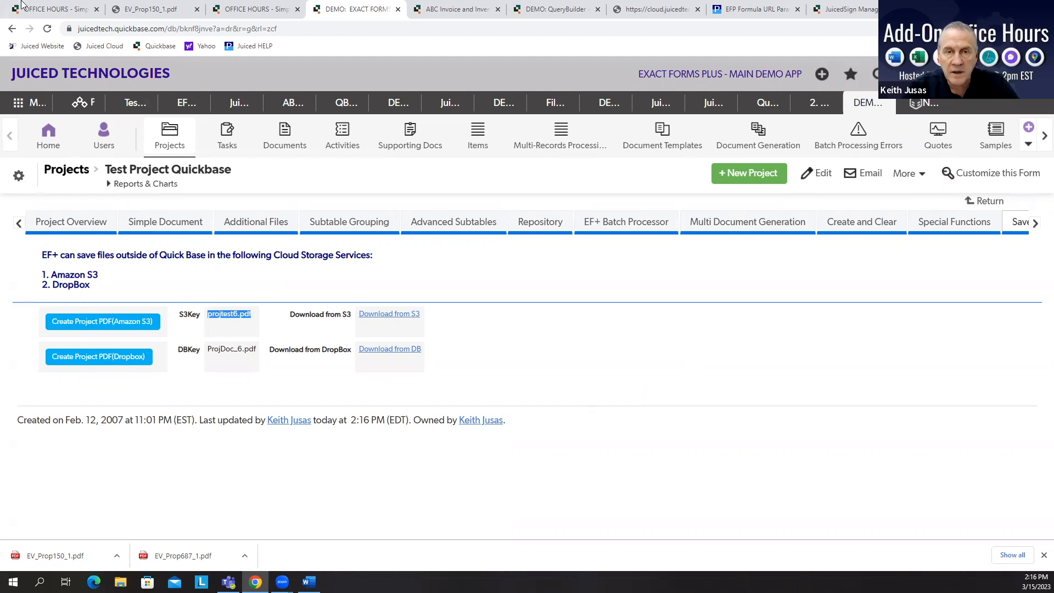
pyautogui.click(196, 9)
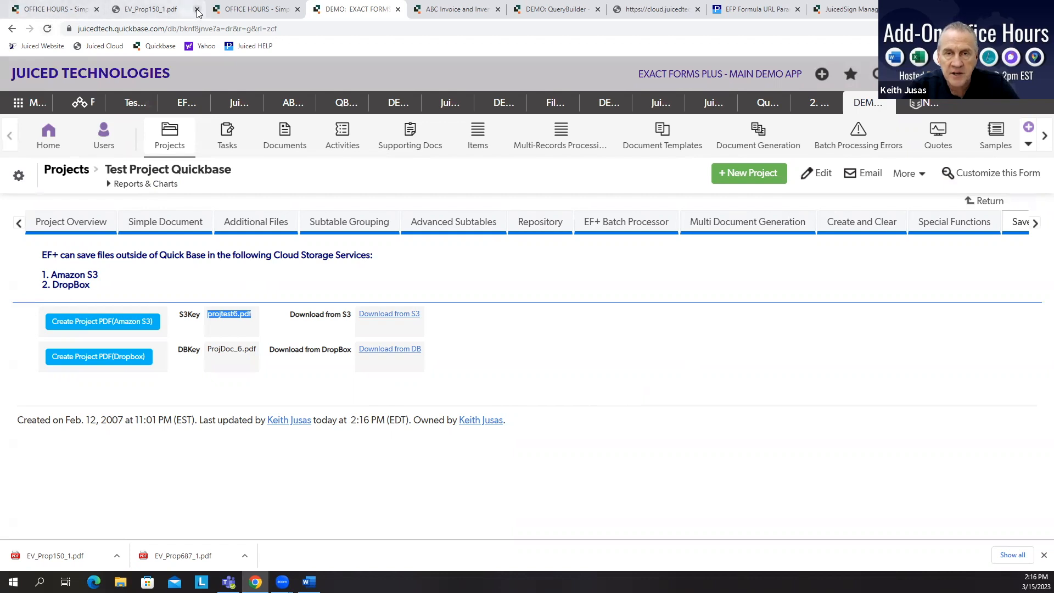
# Step: Switch to the ABC Invoice app and review the line items and summaries on Invoice #1's Line Item Parts section
pyautogui.click(30, 10)
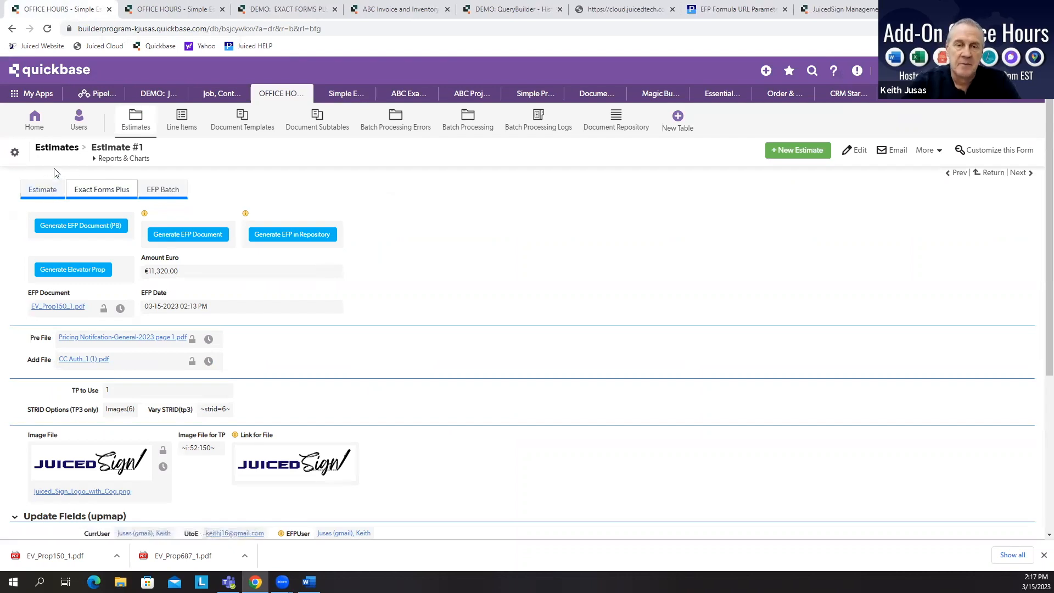
pyautogui.click(371, 13)
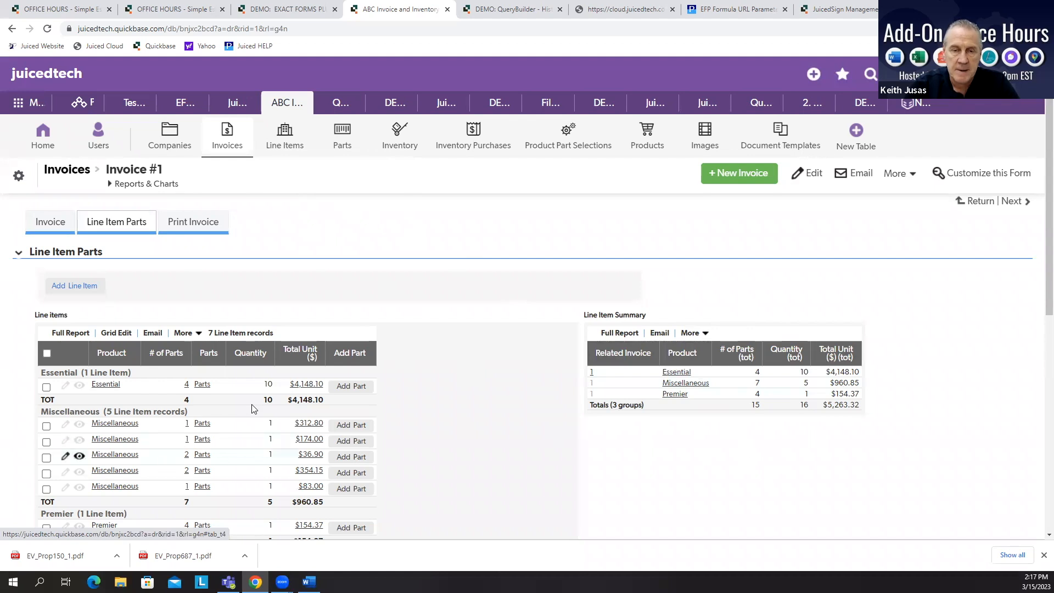
pyautogui.scroll(-2, 49, 203)
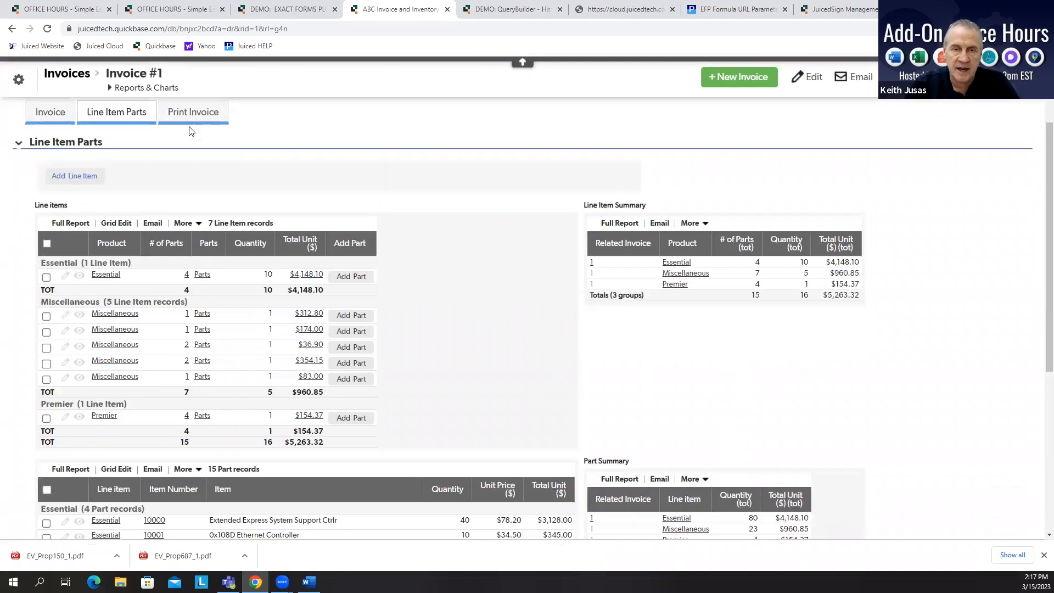
pyautogui.scroll(2, 256, 184)
pyautogui.scroll(-2, 180, 274)
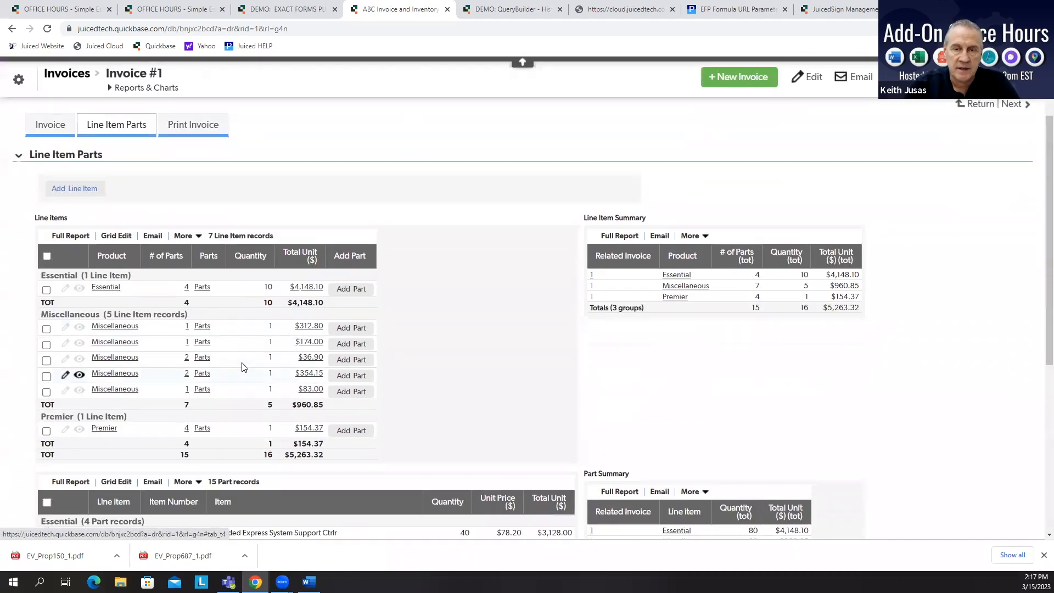
pyautogui.scroll(2, 242, 364)
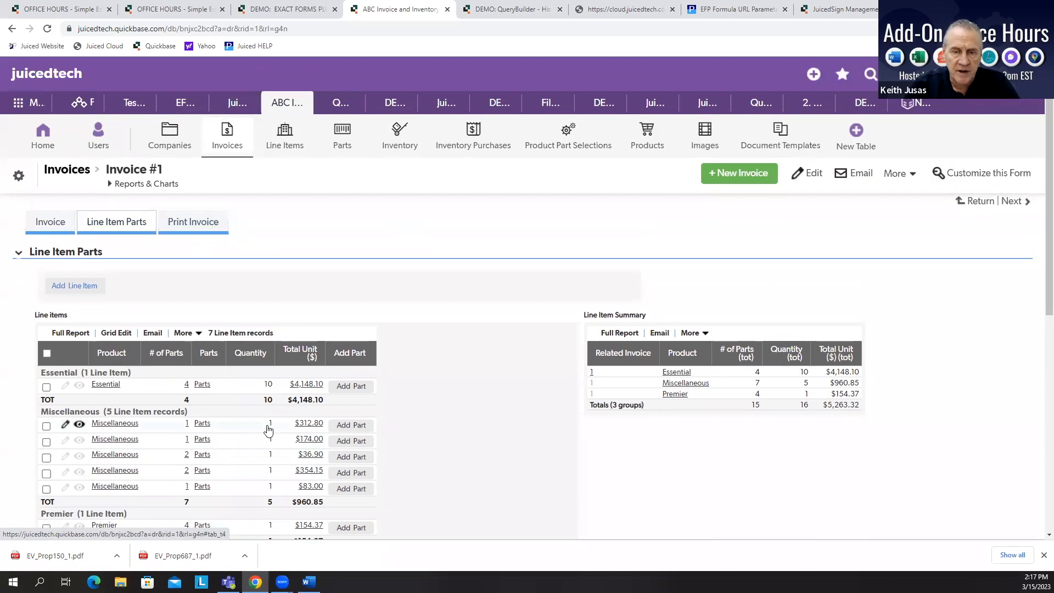
pyautogui.scroll(-3, 708, 501)
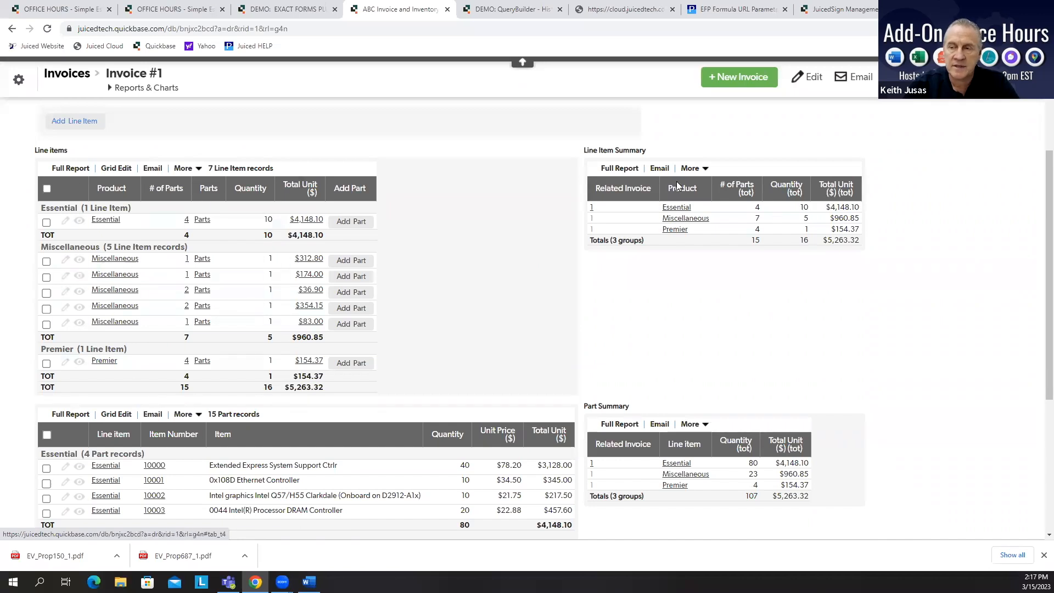
pyautogui.scroll(5, 1038, 474)
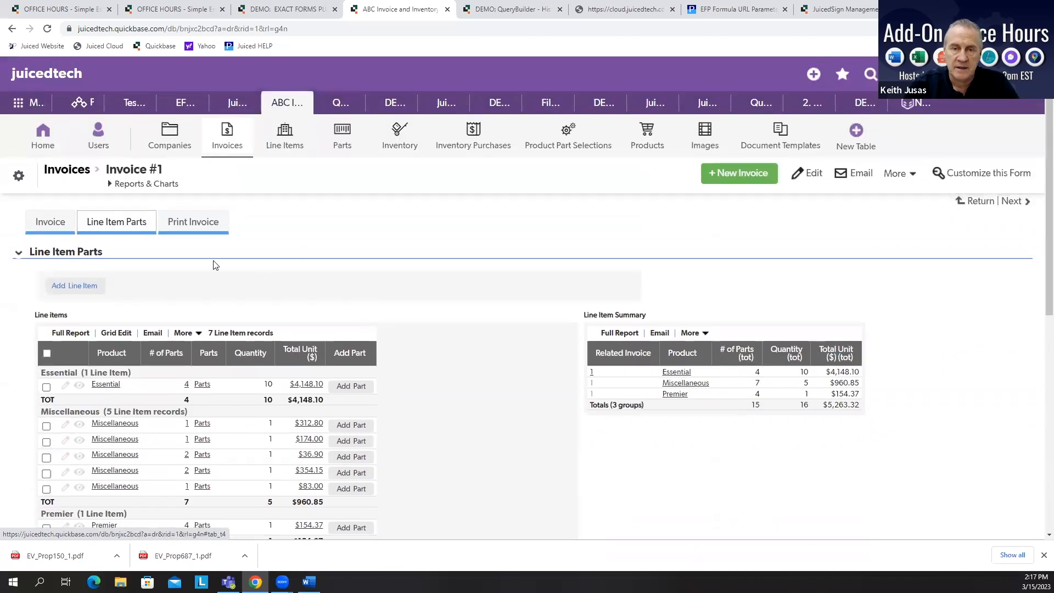
# Step: Generate the Invoice with Summary PDF from Invoice #1's print section, review both pages, and close the preview
pyautogui.click(193, 222)
pyautogui.click(82, 413)
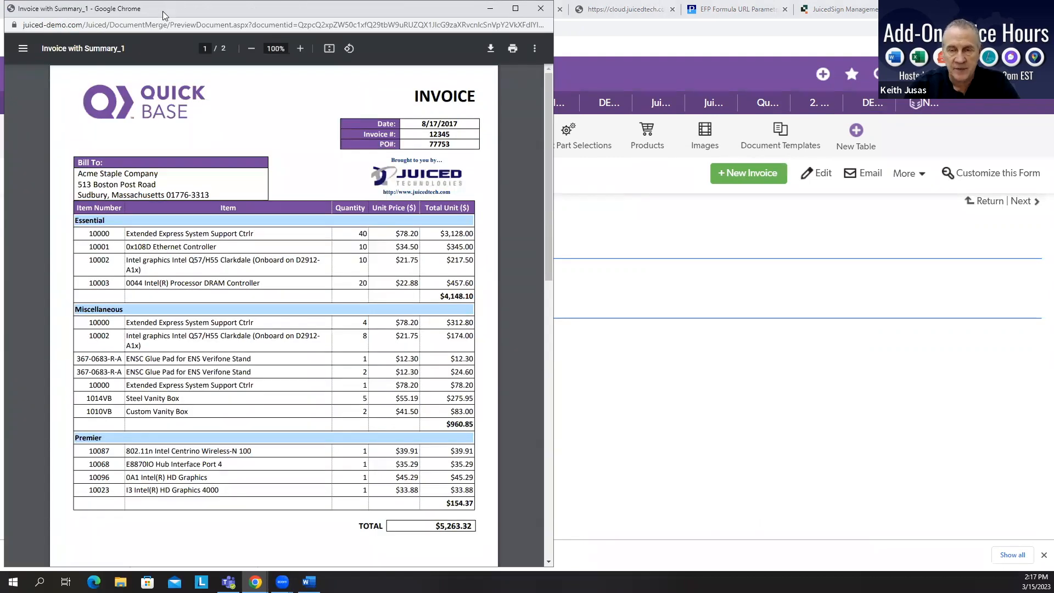
pyautogui.moveTo(162, 11); pyautogui.dragTo(198, 12)
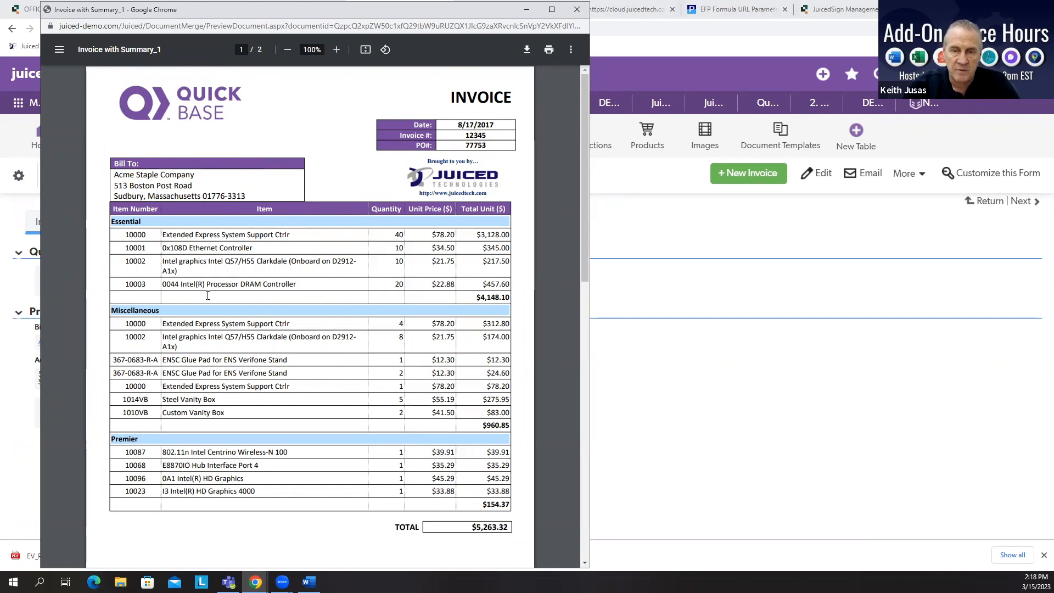
pyautogui.scroll(-7, 295, 436)
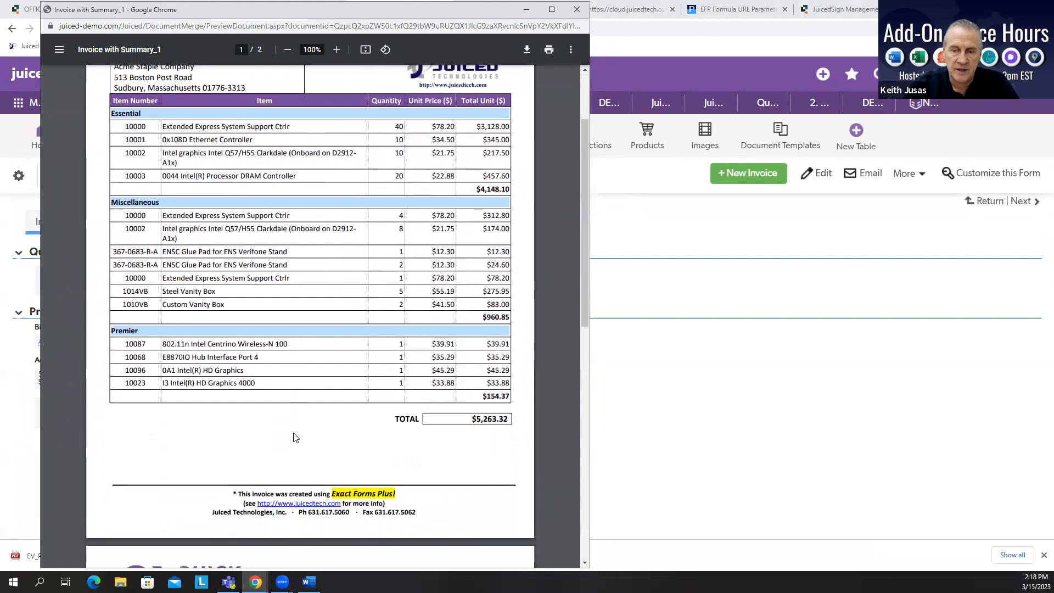
pyautogui.scroll(-3, 295, 432)
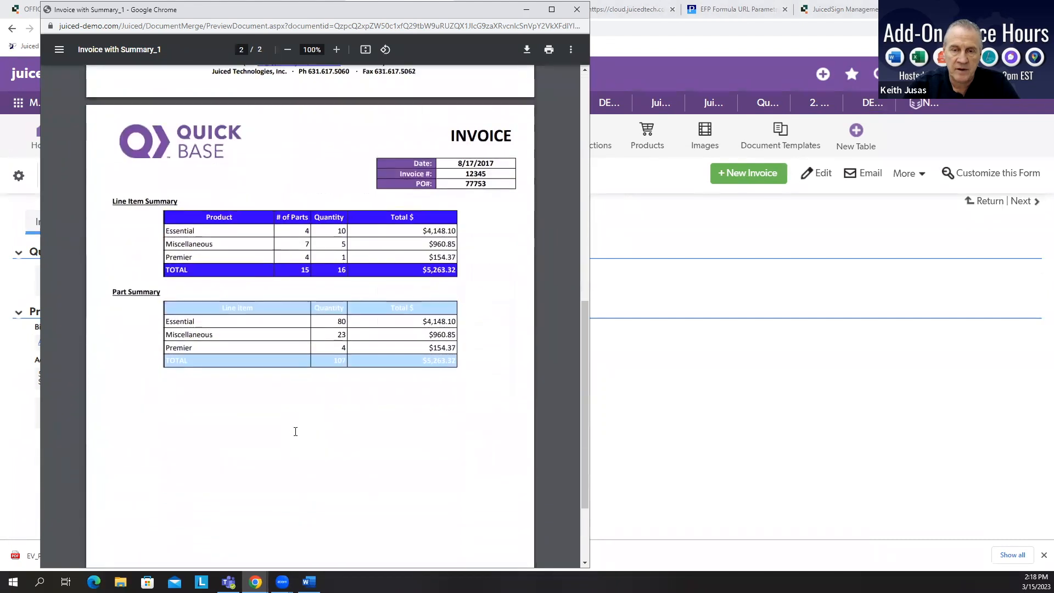
pyautogui.scroll(4, 355, 419)
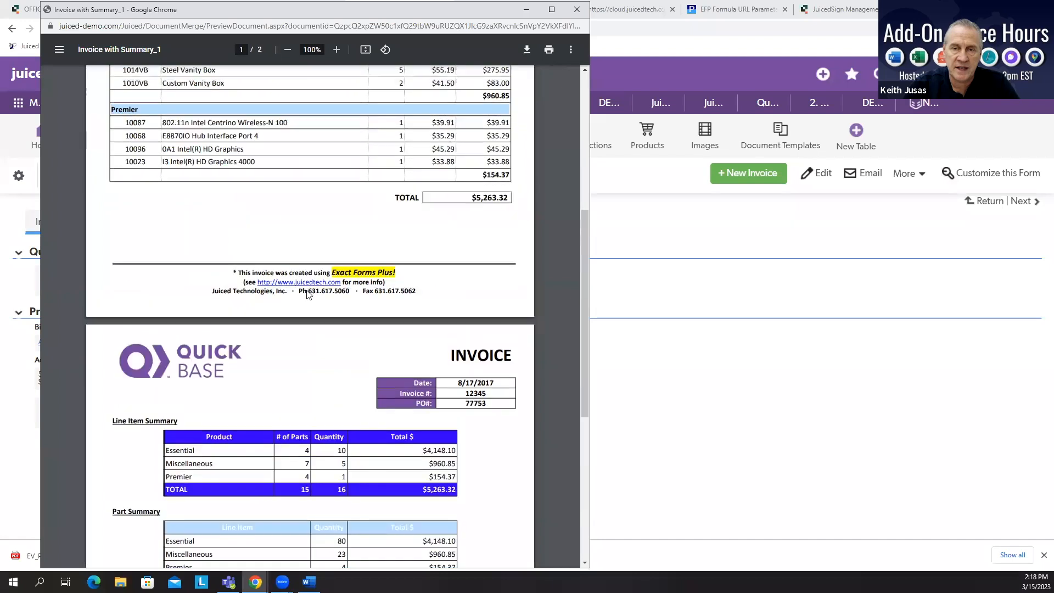
pyautogui.scroll(-3, 323, 327)
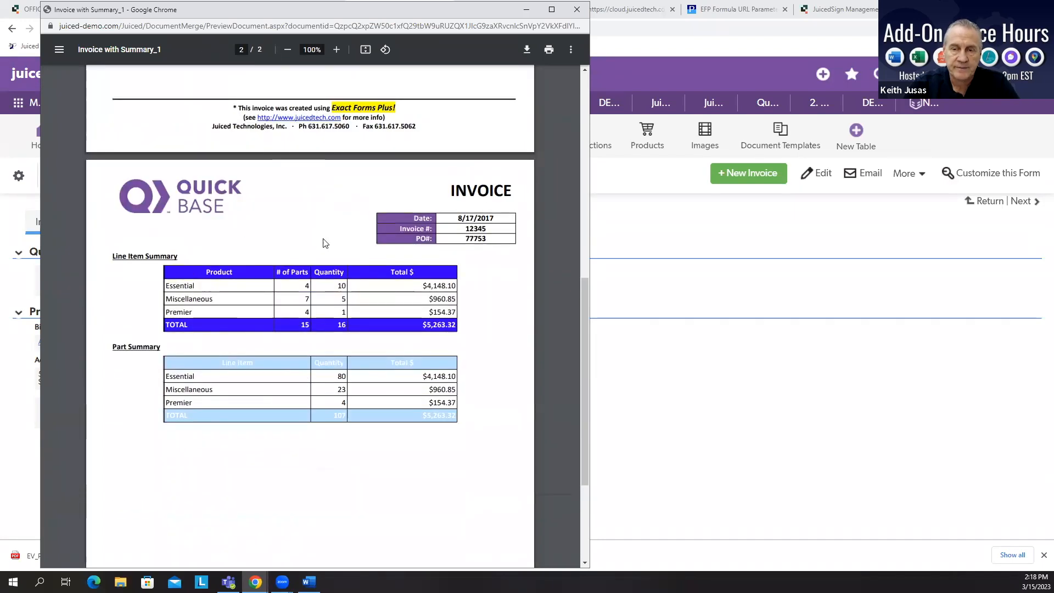
pyautogui.scroll(1, 406, 428)
pyautogui.scroll(7, 405, 428)
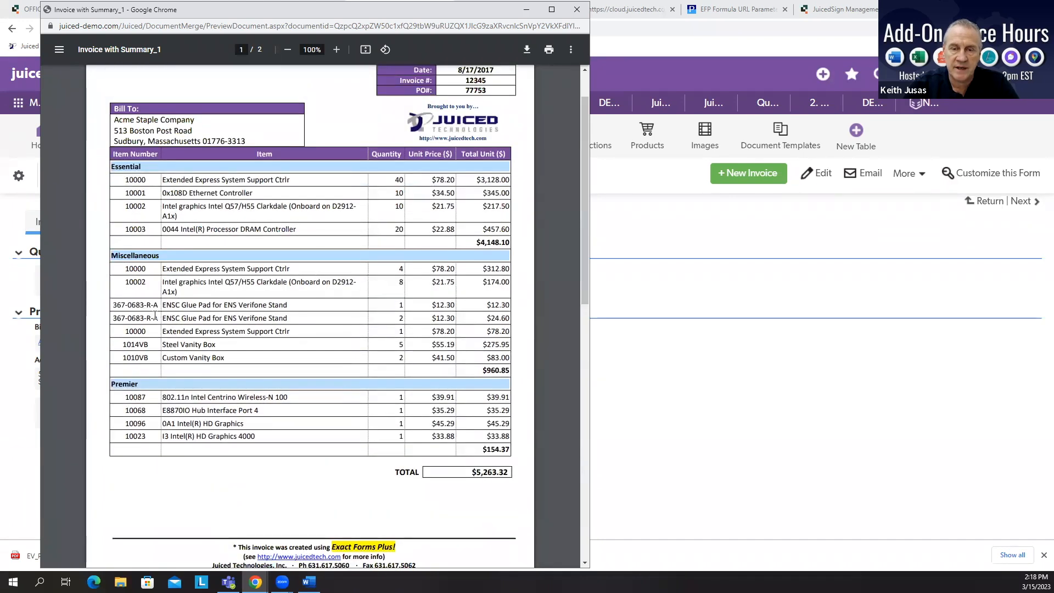
pyautogui.scroll(-9, 376, 378)
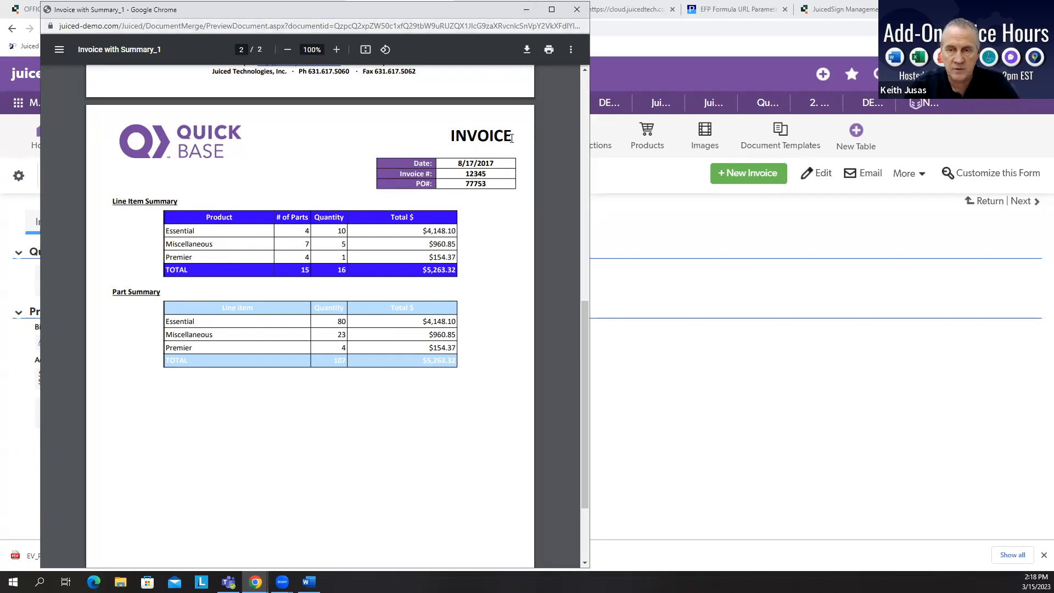
pyautogui.click(577, 9)
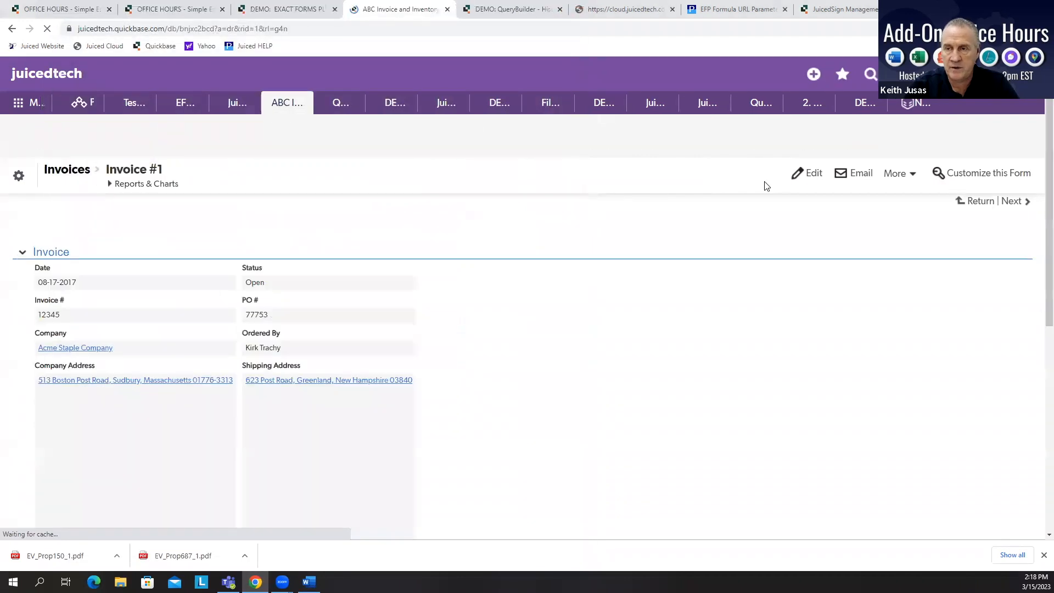
# Step: Open the Document Templates list and show the document subtables of the Invoice Template with Summary template
pyautogui.click(790, 140)
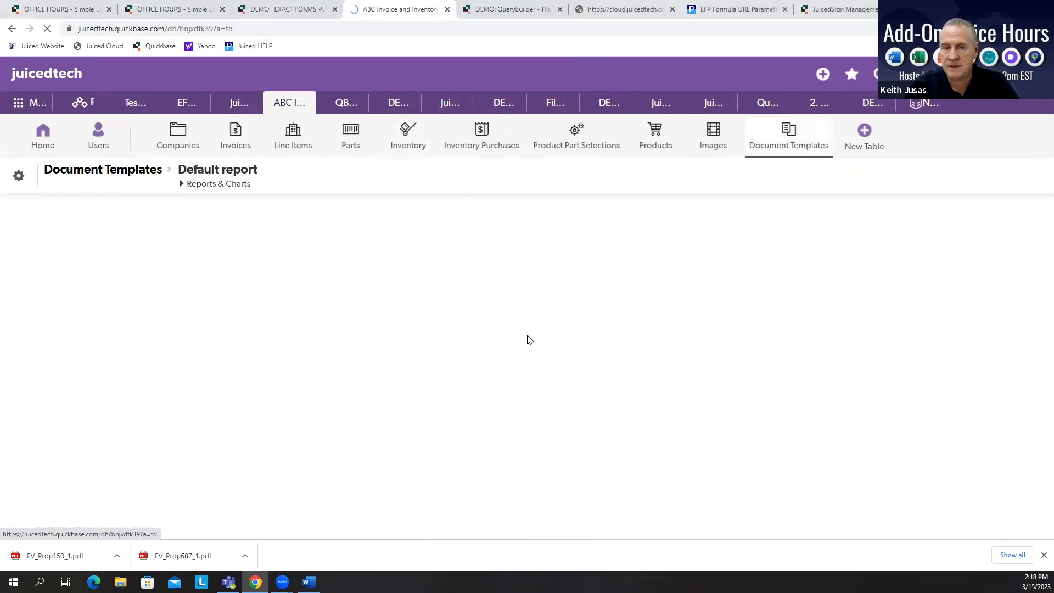
pyautogui.click(215, 184)
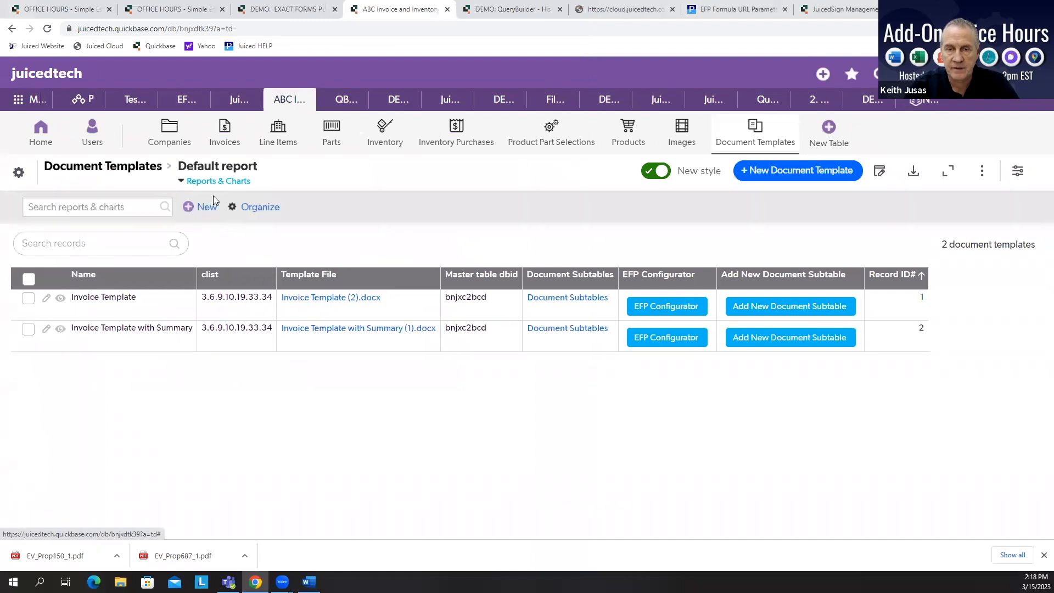
pyautogui.click(68, 263)
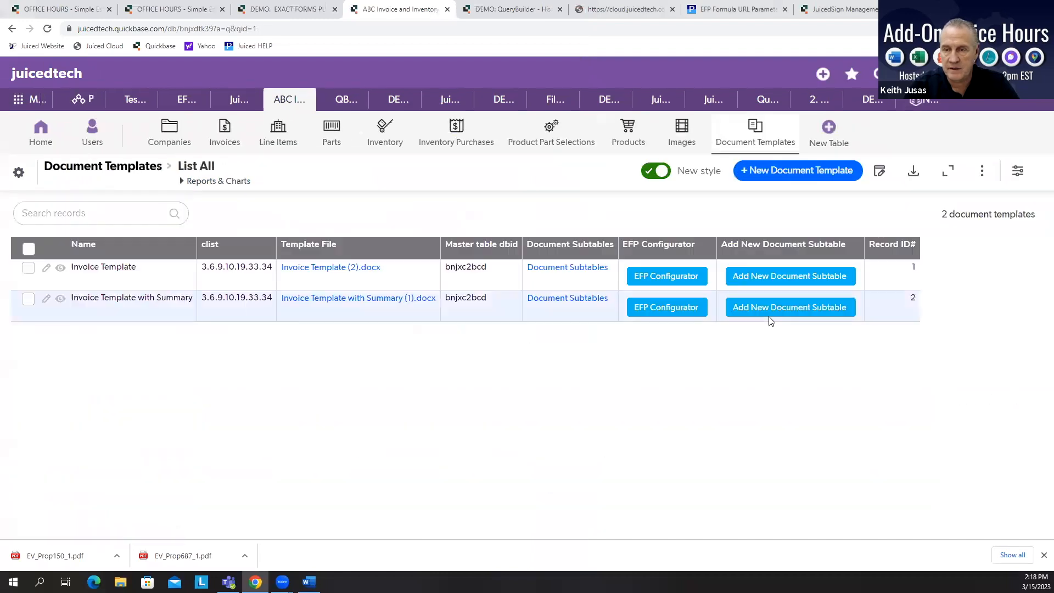
pyautogui.click(577, 299)
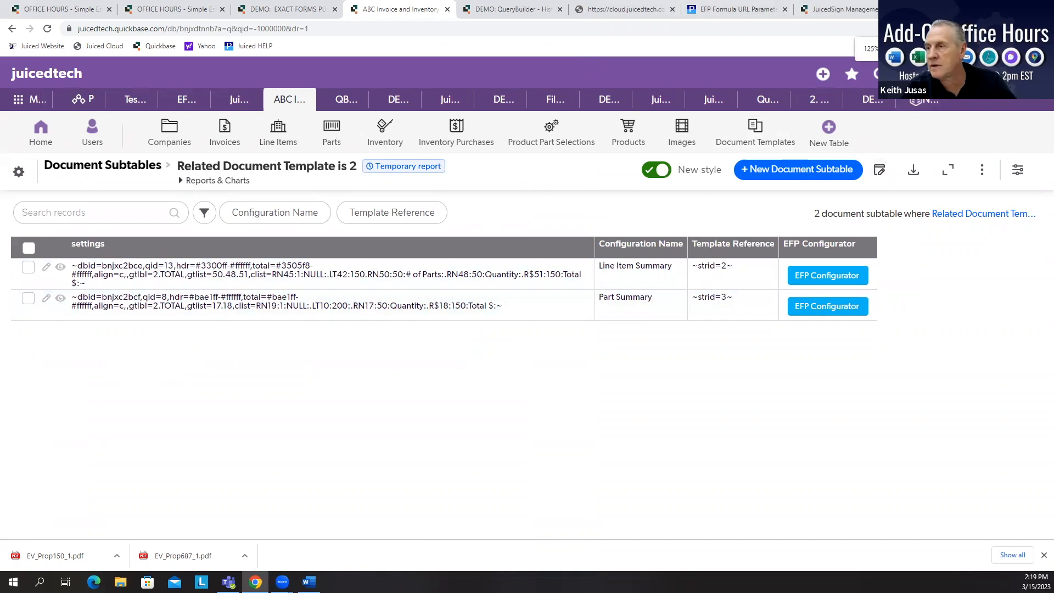
# Step: Enlarge the view and compare the qid and qry settings across all document subtable records
pyautogui.hotkey('ctrl', '+')
pyautogui.hotkey('ctrl', '+')
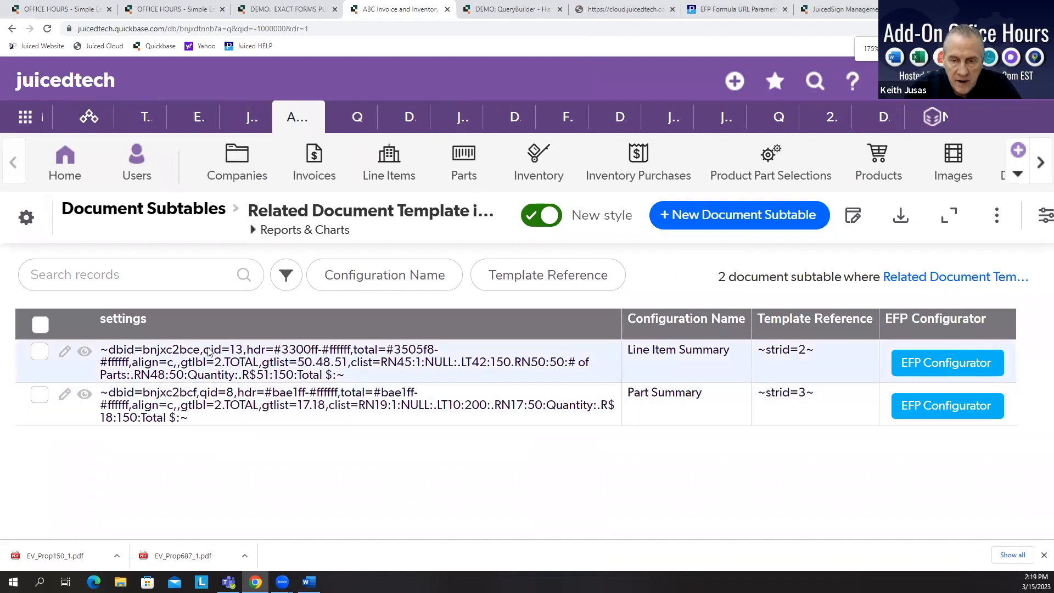
pyautogui.moveTo(206, 353); pyautogui.dragTo(239, 358)
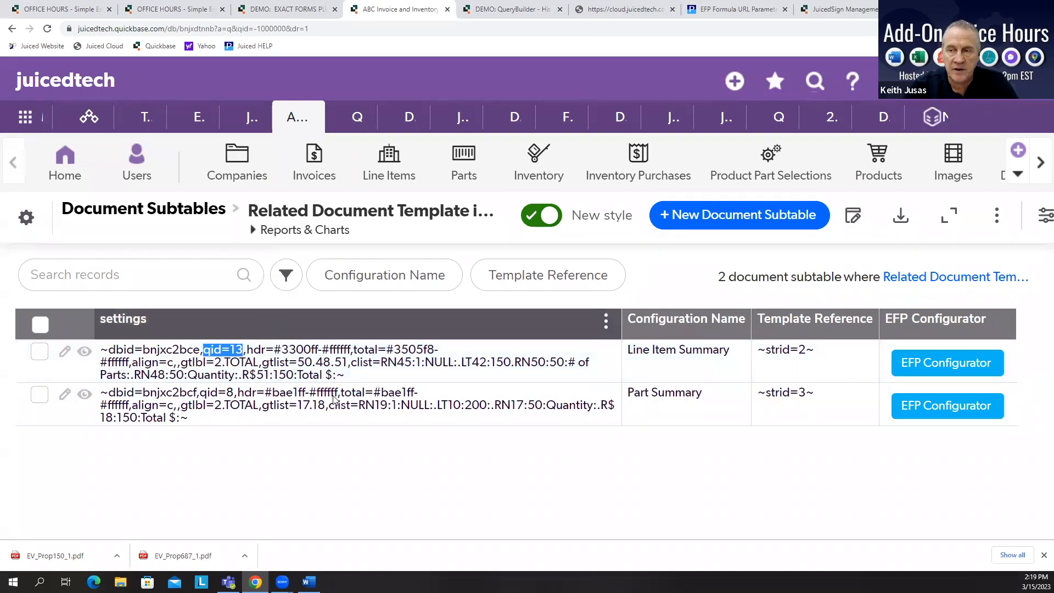
pyautogui.click(315, 231)
pyautogui.click(96, 341)
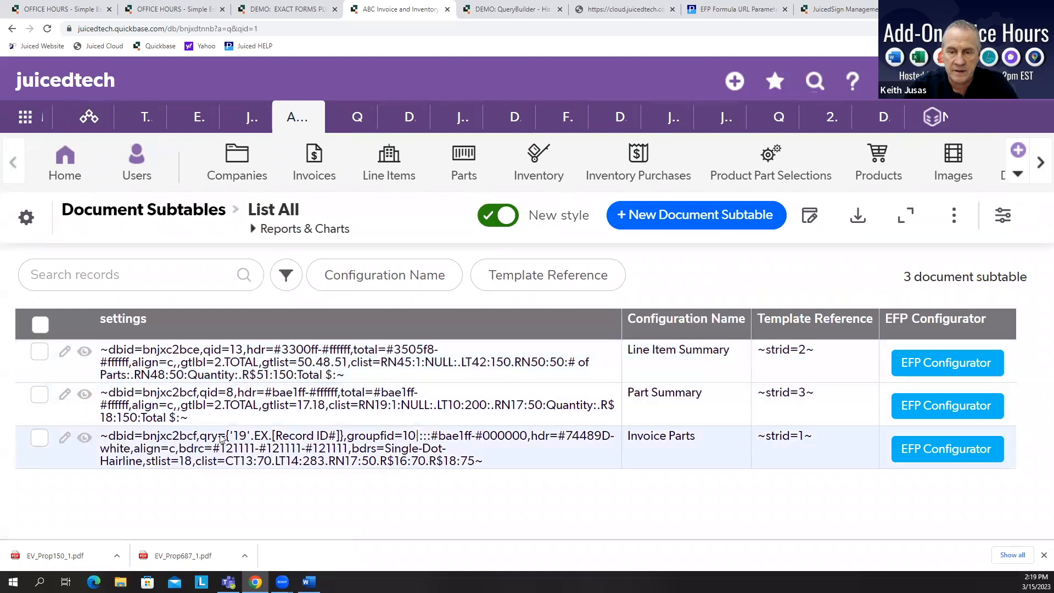
pyautogui.moveTo(202, 438); pyautogui.dragTo(341, 440)
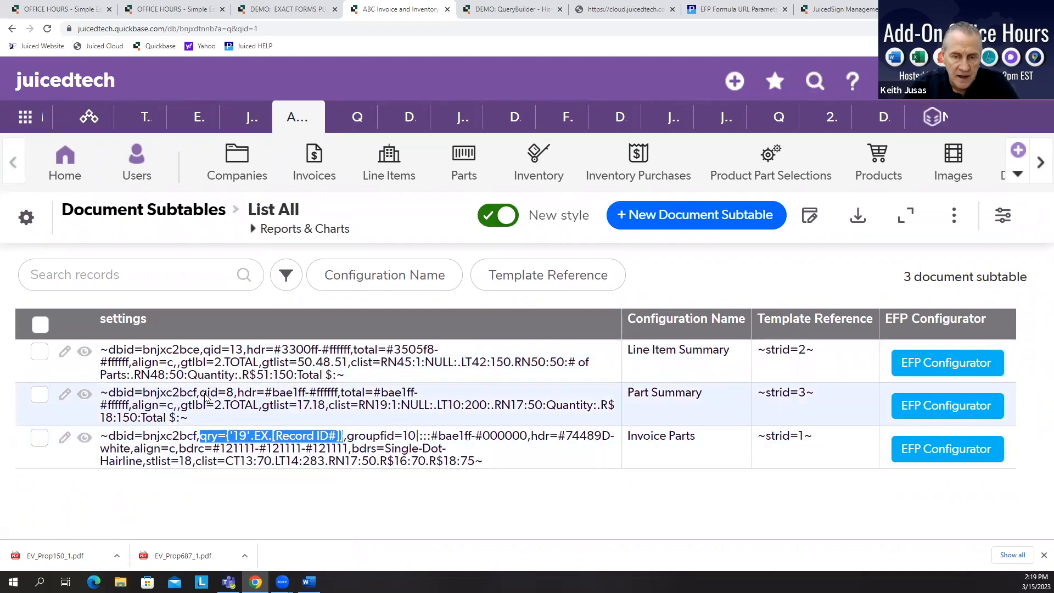
pyautogui.moveTo(201, 395); pyautogui.dragTo(236, 396)
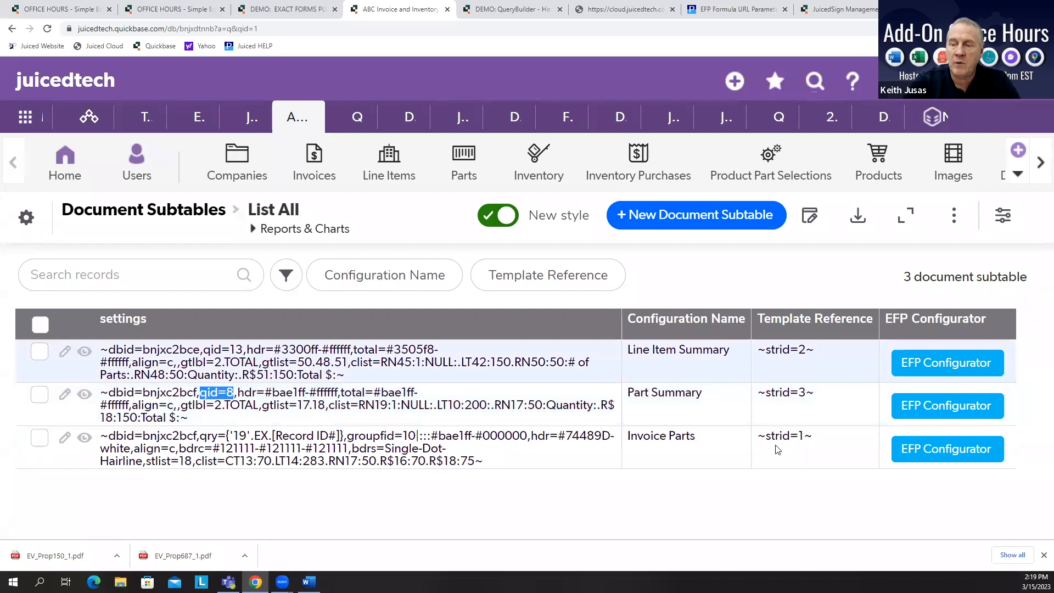
# Step: Open the EFP Configurator for the Invoice Parts subtable, examine its filter criteria, and close the configurator
pyautogui.click(967, 452)
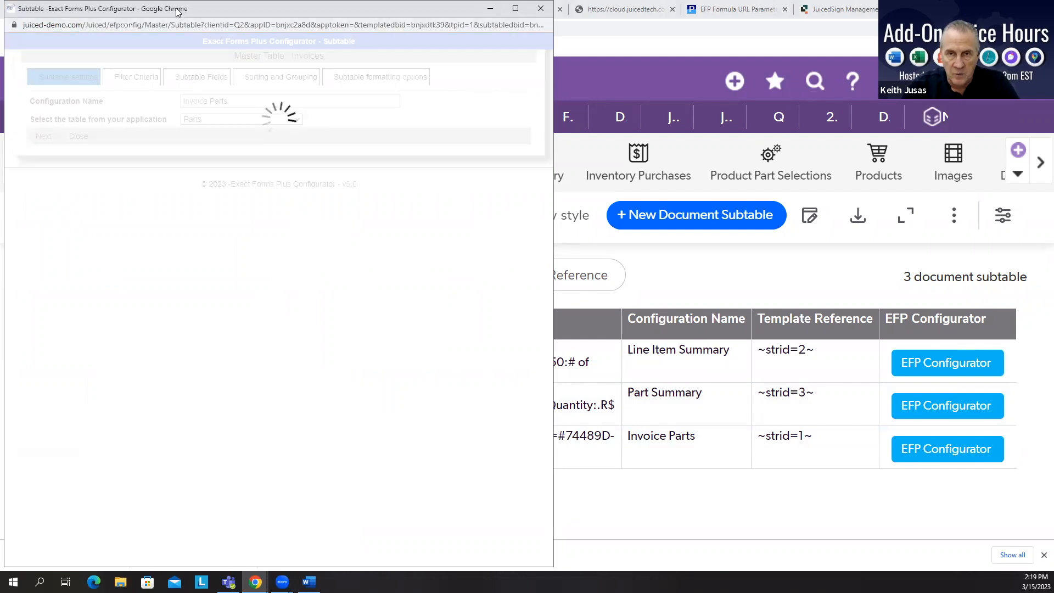
pyautogui.moveTo(196, 18); pyautogui.dragTo(447, 32)
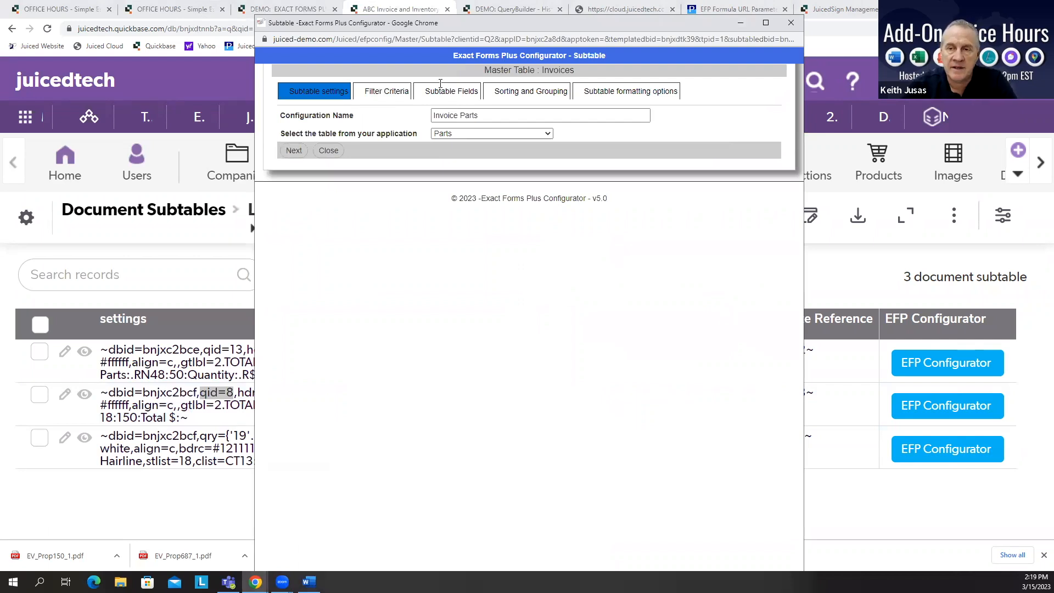
pyautogui.click(378, 89)
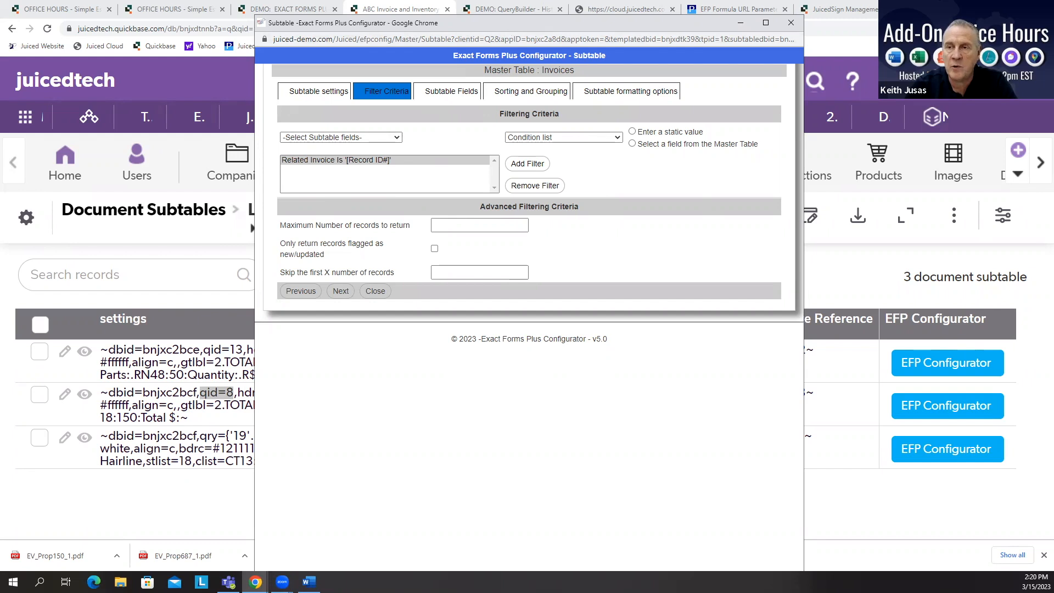
pyautogui.hotkey('ctrl', 'w')
# Step: Open the user QueryBuilder in the QueryBuilder demo app and set the condition field to First Name
pyautogui.click(514, 9)
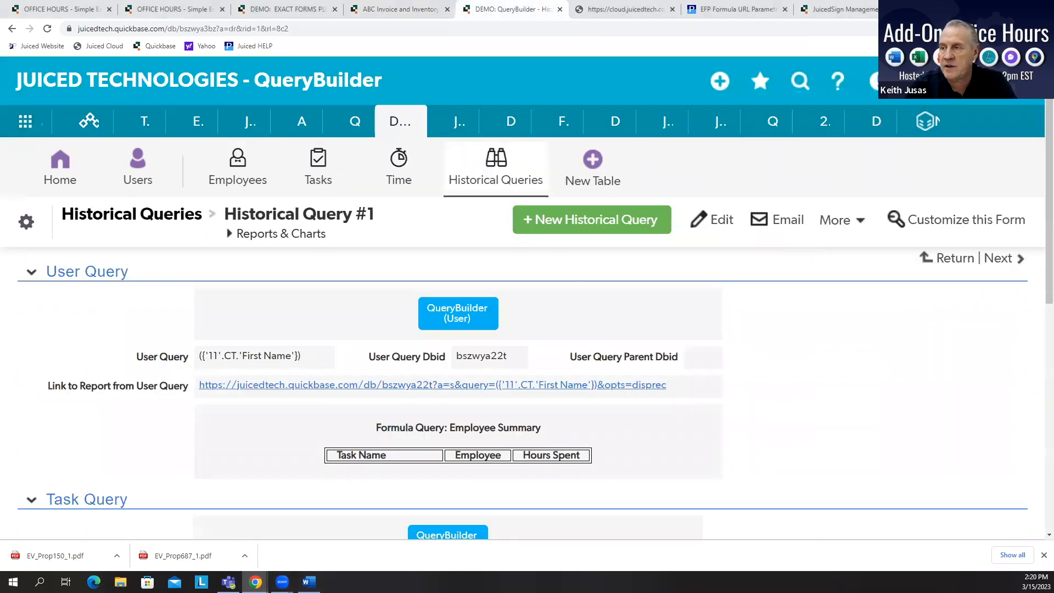
pyautogui.hotkey('ctrl', '0')
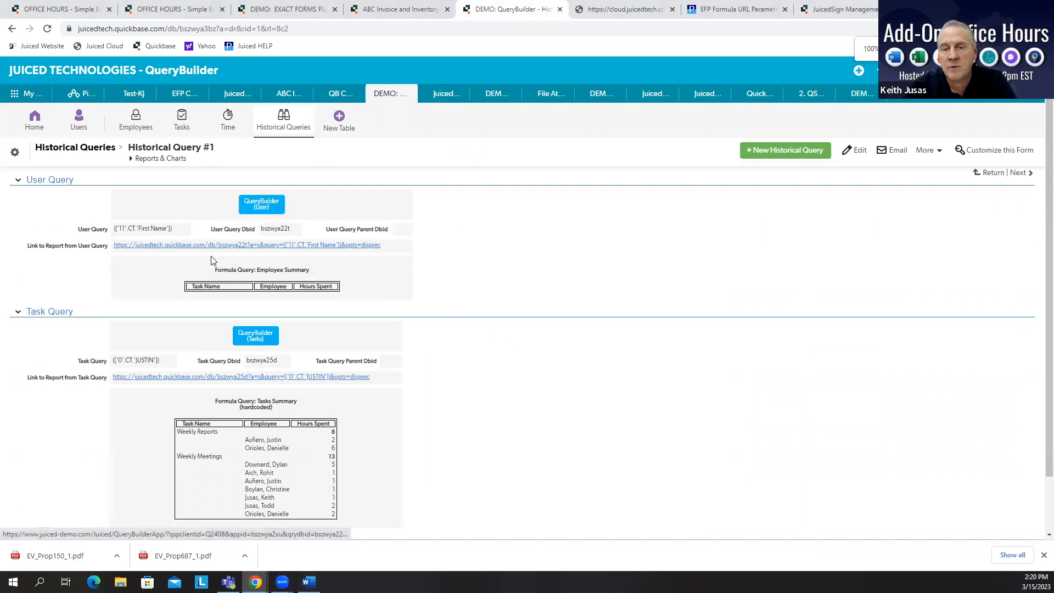
pyautogui.click(259, 205)
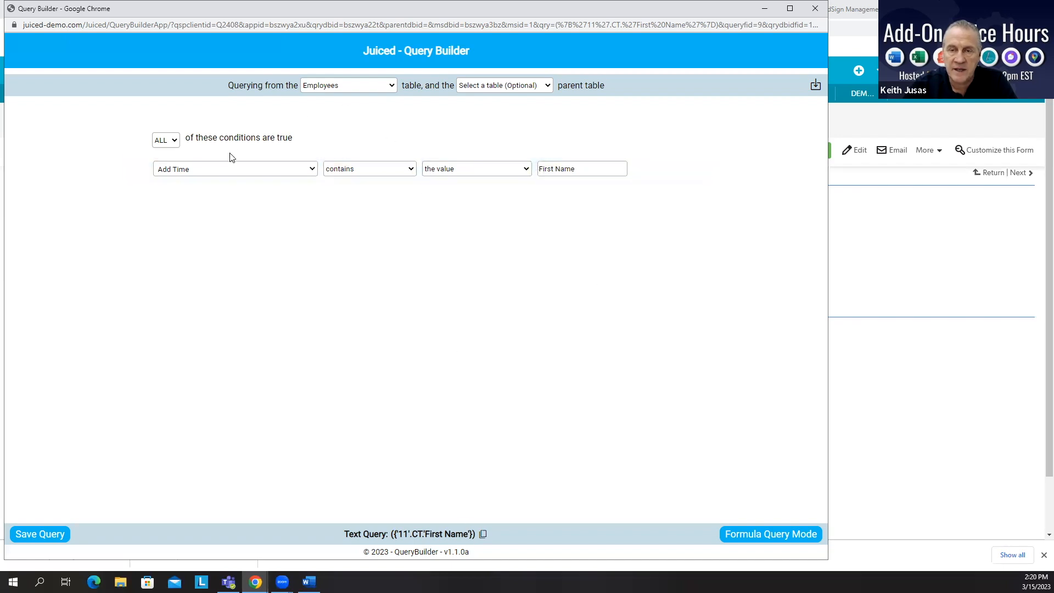
pyautogui.click(248, 176)
pyautogui.click(213, 271)
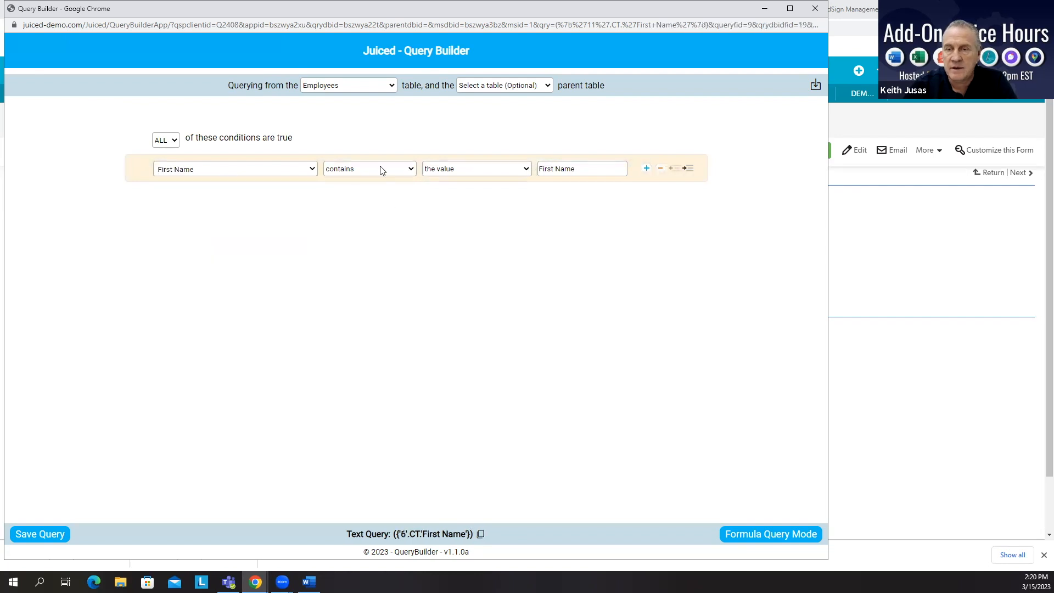
# Step: Set the First Name condition's value to an employee's first name and select the resulting text query
pyautogui.moveTo(593, 166); pyautogui.dragTo(396, 156)
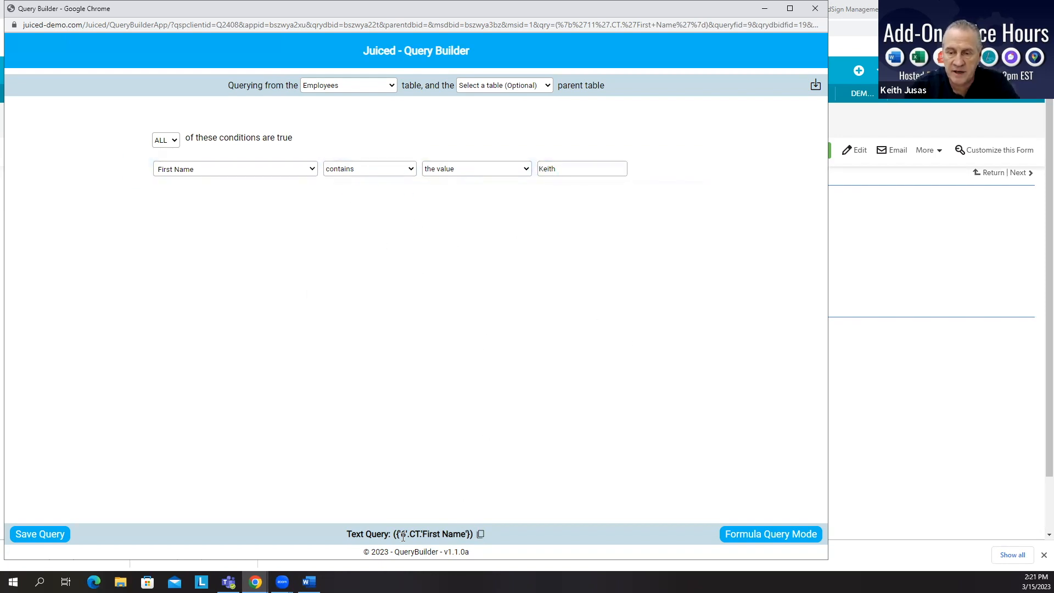
pyautogui.moveTo(393, 534); pyautogui.dragTo(474, 538)
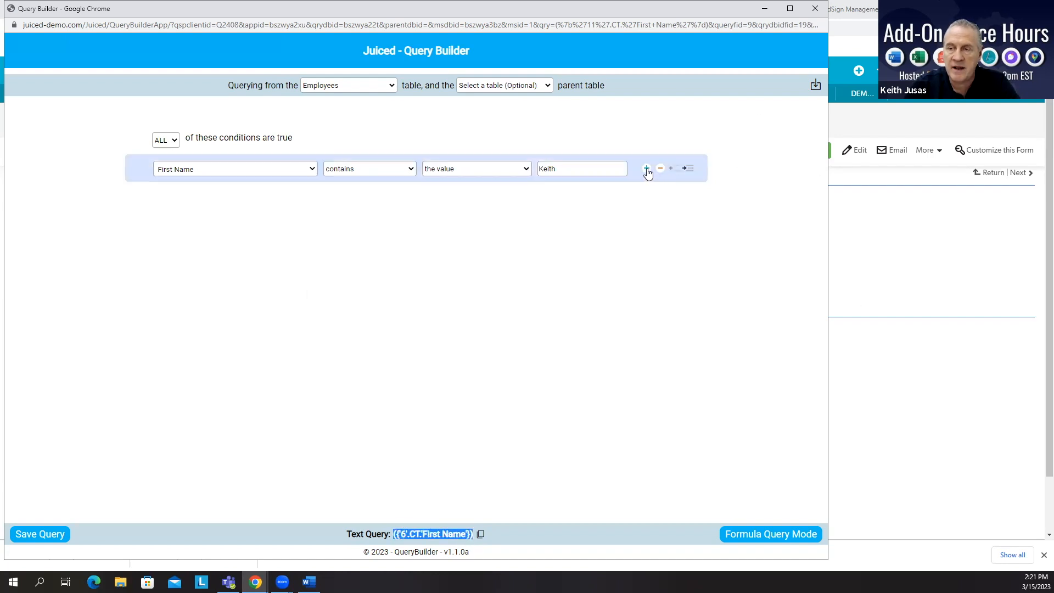
# Step: Add a second condition where Full Name contains an employee's last name, and copy the text query
pyautogui.click(647, 168)
pyautogui.click(206, 201)
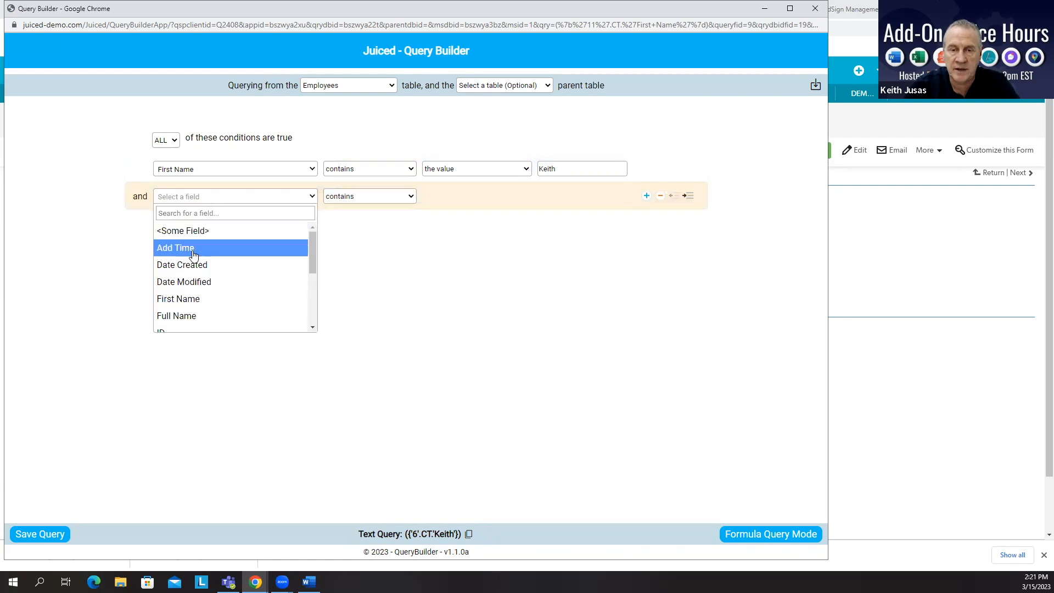
pyautogui.click(198, 317)
pyautogui.click(566, 195)
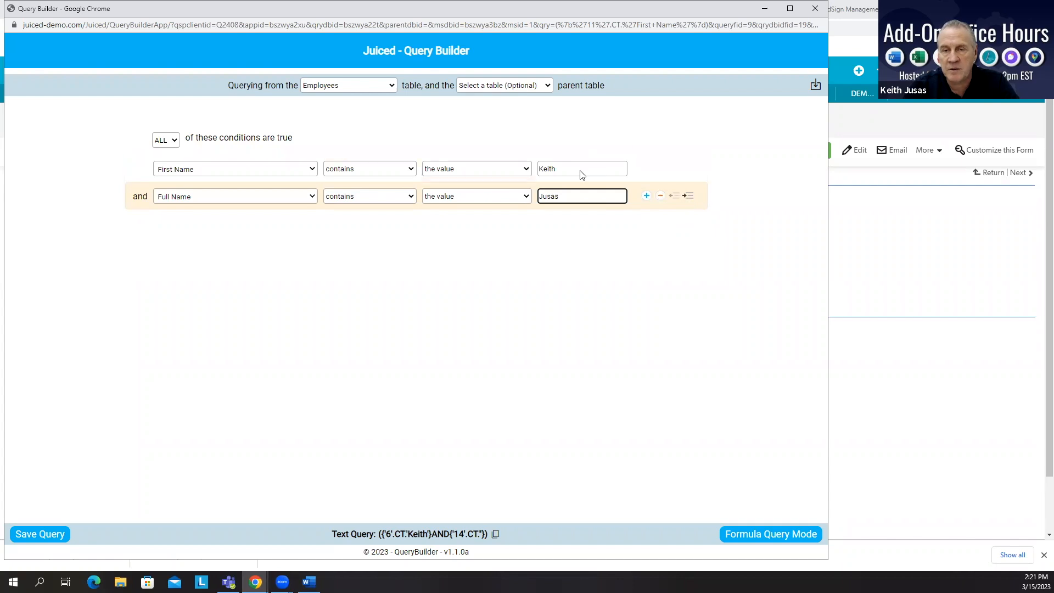
pyautogui.click(494, 534)
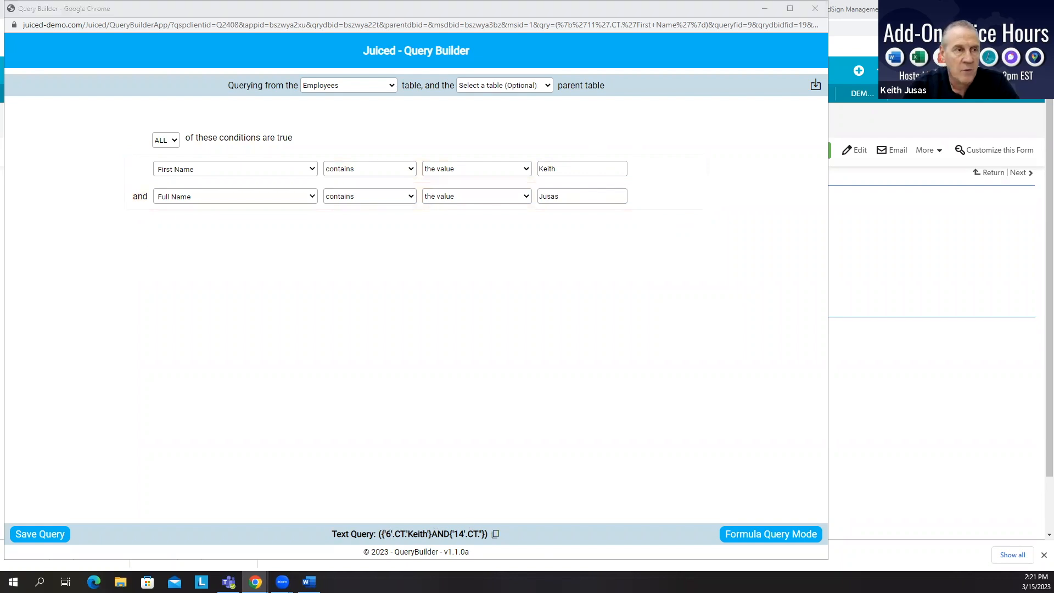
# Step: Switch to the Exact Forms Plus Configurator window and open the subtable's Subtable Fields tab
pyautogui.hotkey('alt', 'Tab')
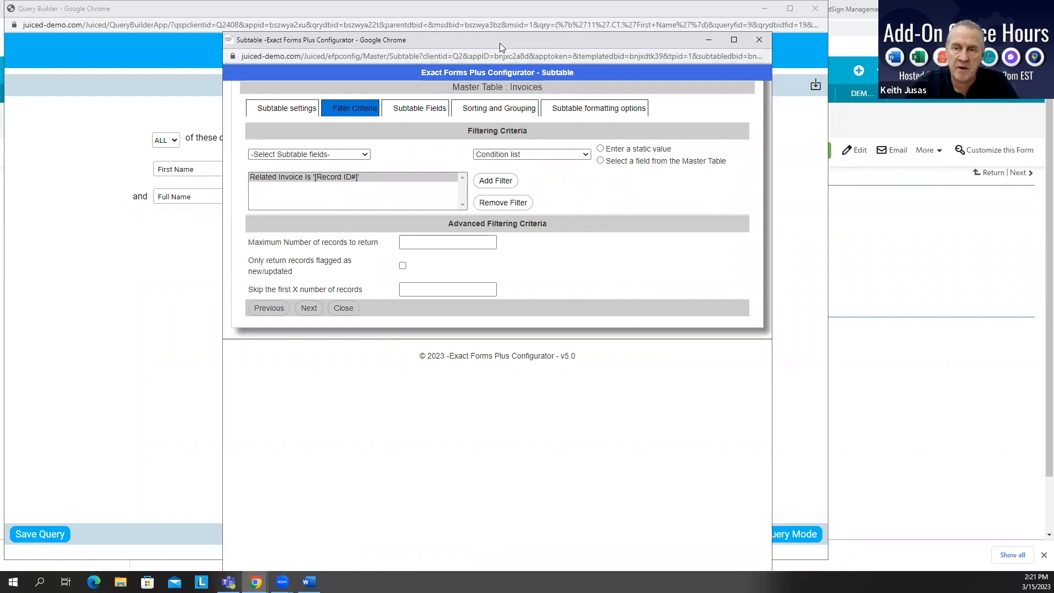
pyautogui.moveTo(499, 43); pyautogui.dragTo(502, 28)
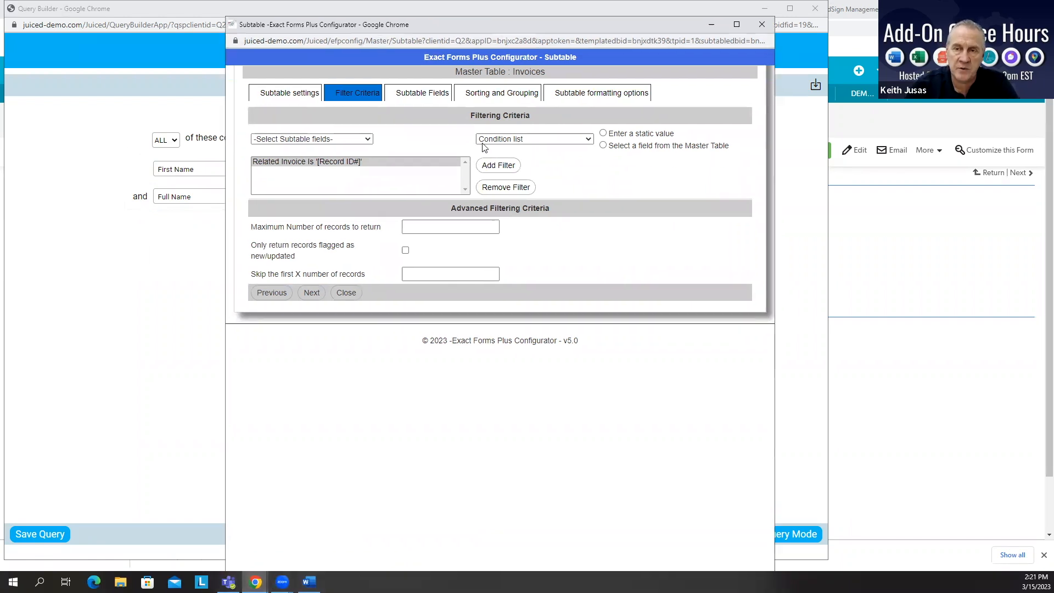
pyautogui.click(367, 98)
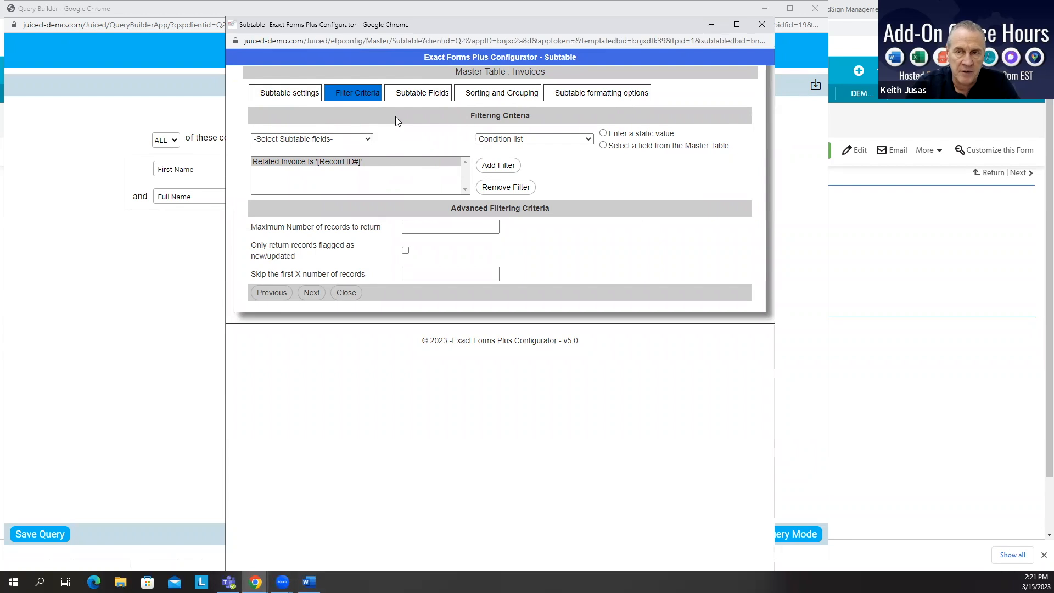
pyautogui.click(409, 95)
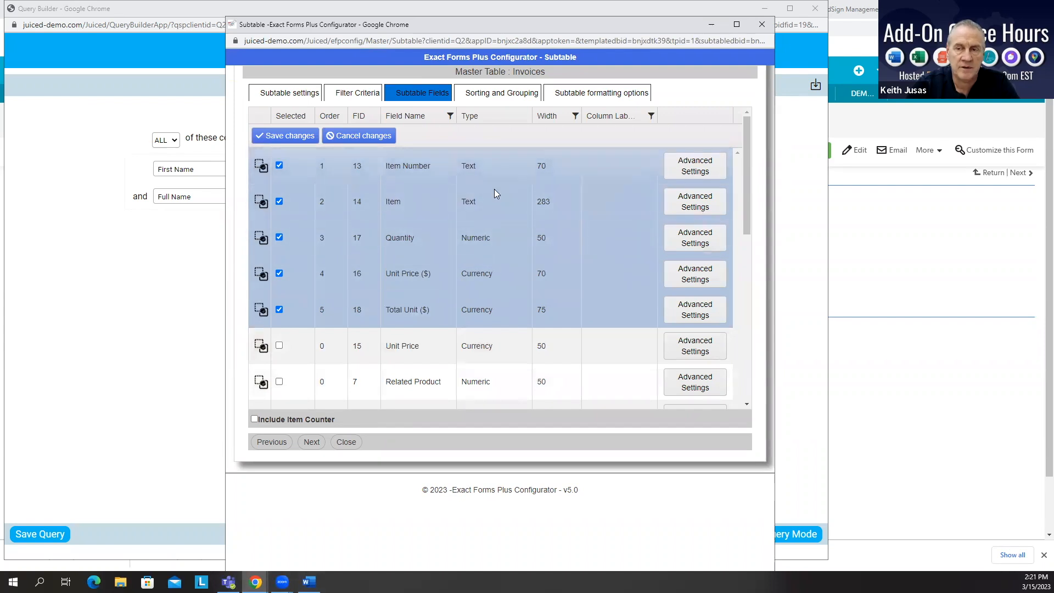
# Step: Browse the available type options for the Item Number field, then return to the Filter Criteria tab
pyautogui.click(495, 167)
pyautogui.click(510, 167)
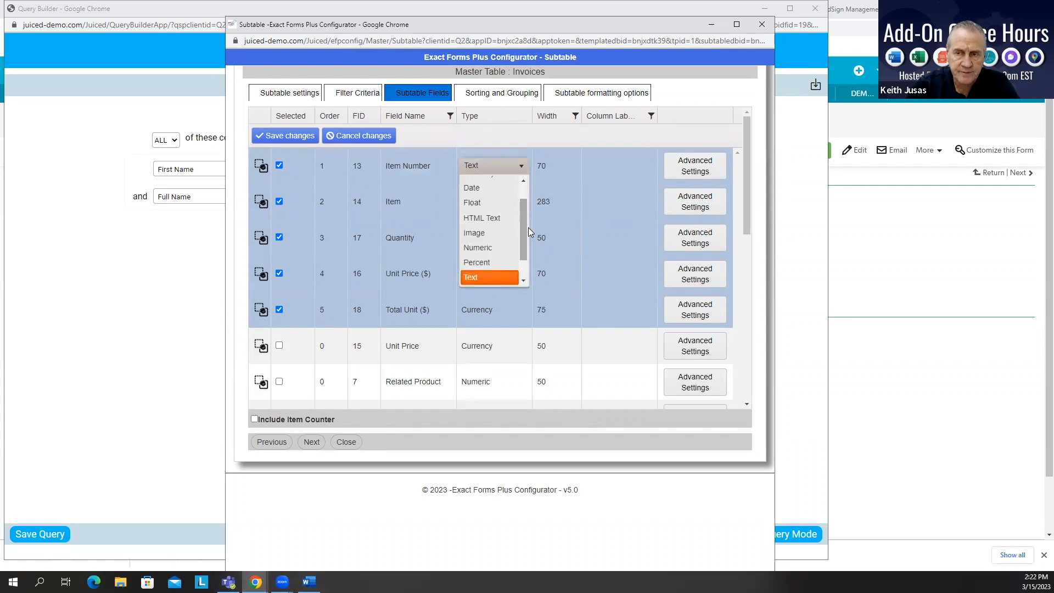
pyautogui.moveTo(526, 237)
pyautogui.mouseDown()
pyautogui.moveTo(525, 219)
pyautogui.moveTo(523, 262)
pyautogui.moveTo(523, 212)
pyautogui.moveTo(523, 263)
pyautogui.moveTo(531, 219)
pyautogui.moveTo(533, 249)
pyautogui.mouseUp()
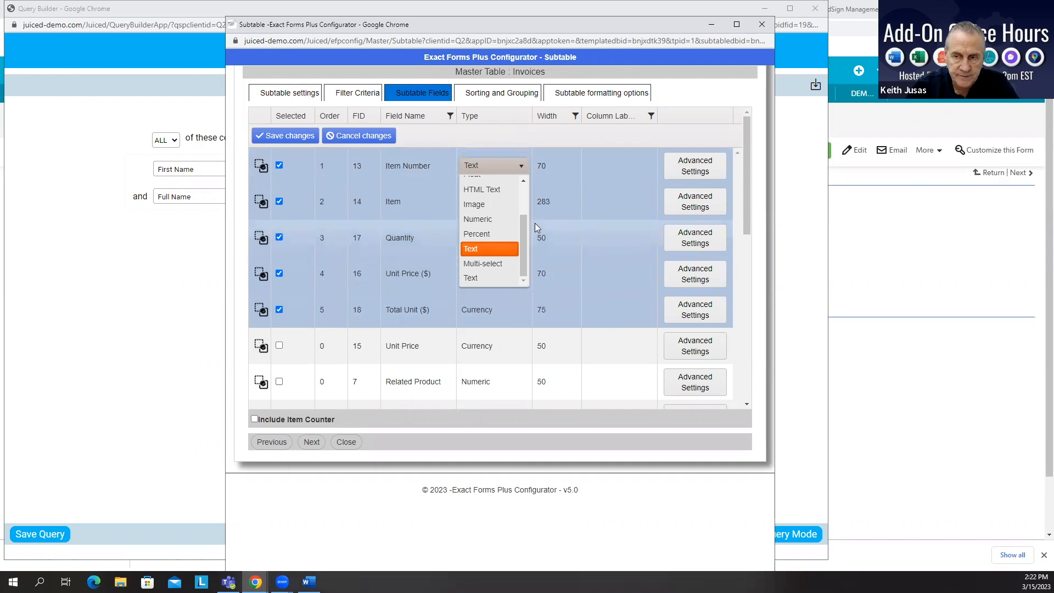
pyautogui.moveTo(525, 259); pyautogui.dragTo(524, 245)
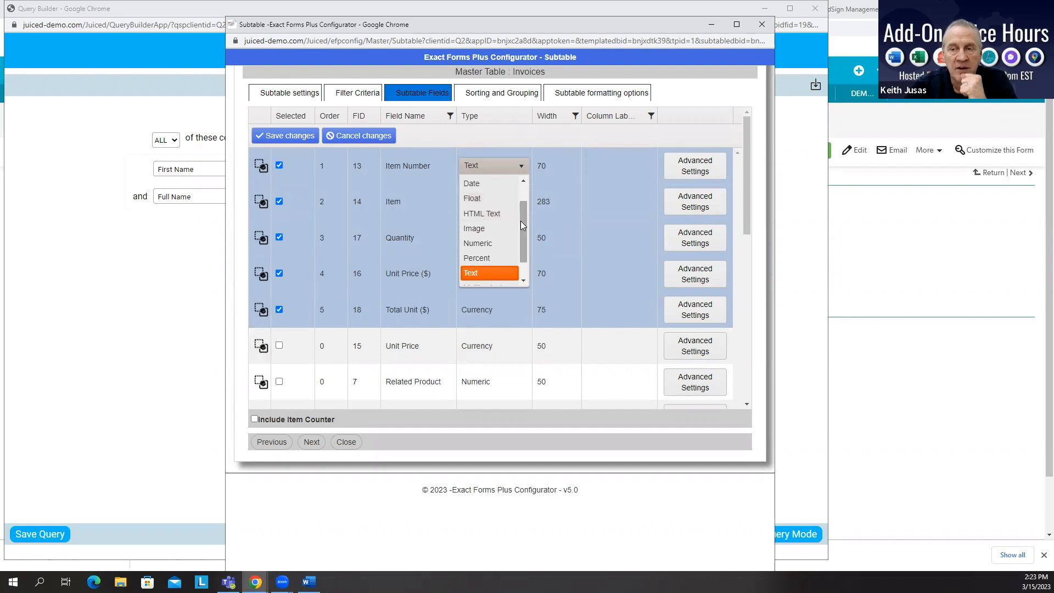
pyautogui.scroll(2, 520, 221)
pyautogui.scroll(-3, 518, 221)
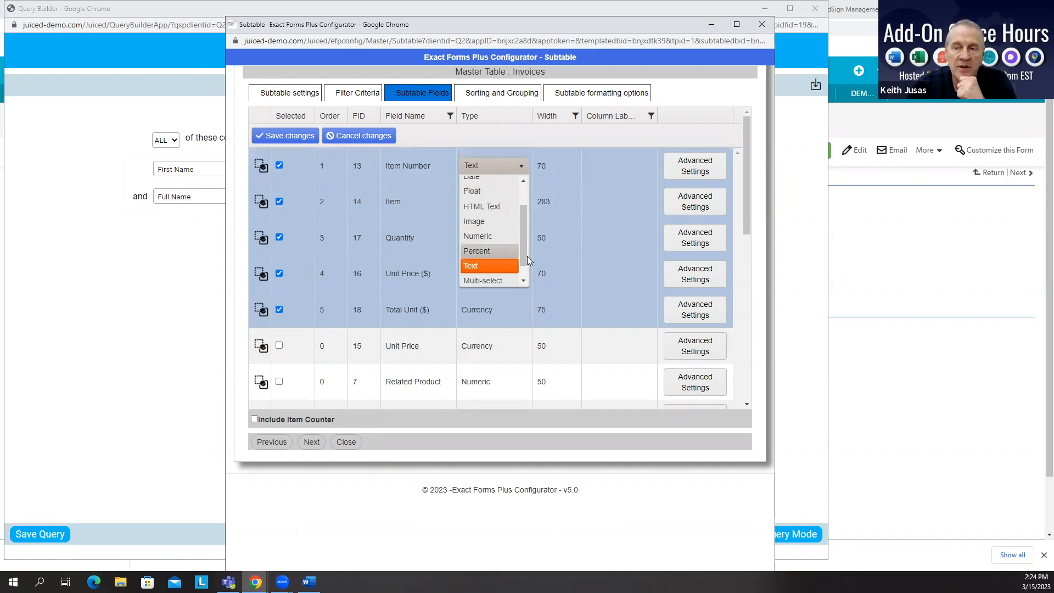
pyautogui.moveTo(525, 242); pyautogui.dragTo(525, 218)
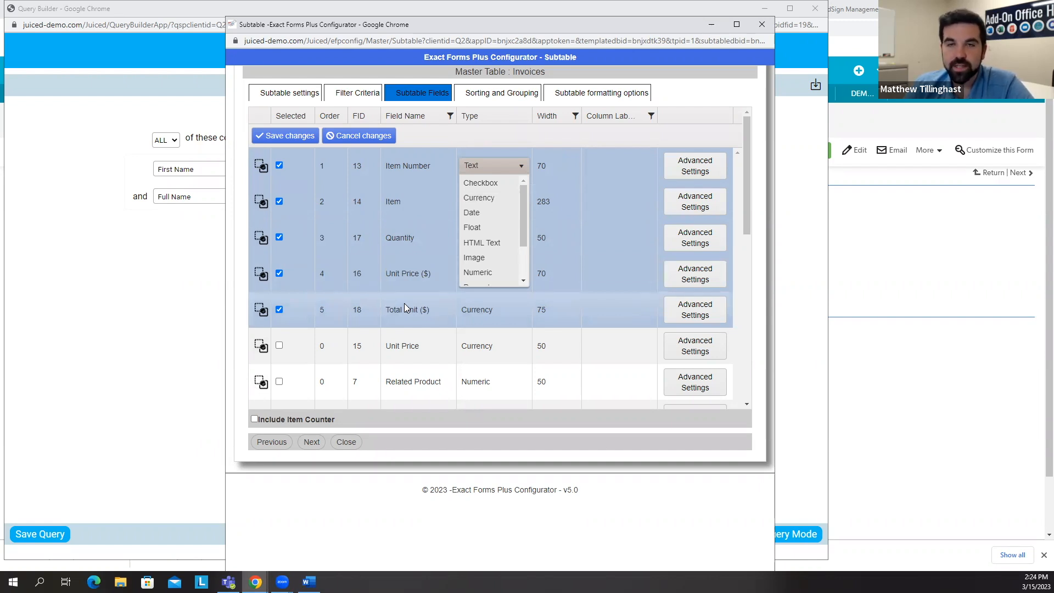
pyautogui.click(335, 90)
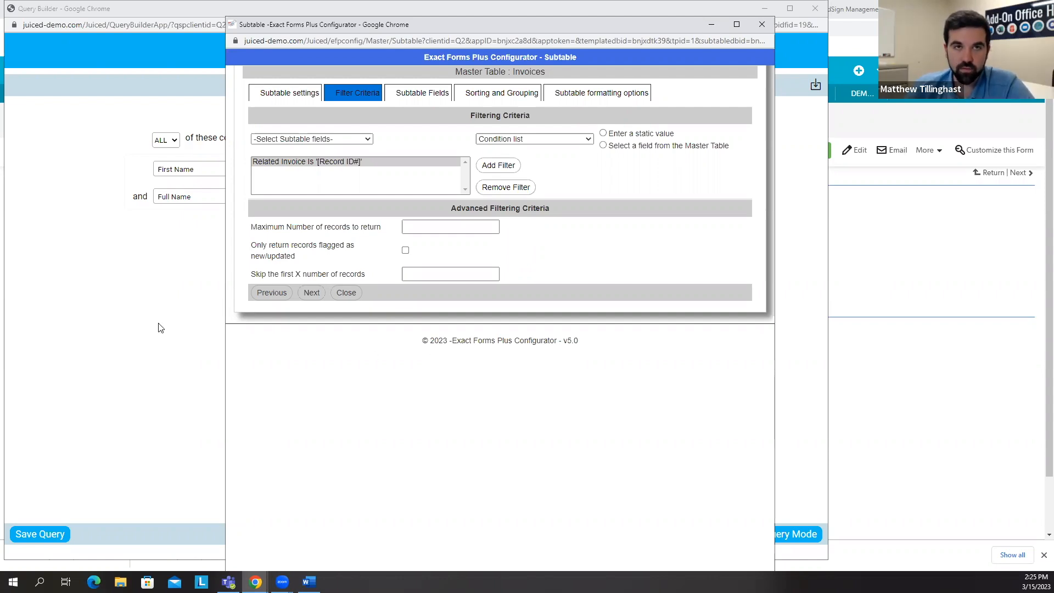
# Step: Try to import a query into the QueryBuilder using QID 1
pyautogui.click(137, 285)
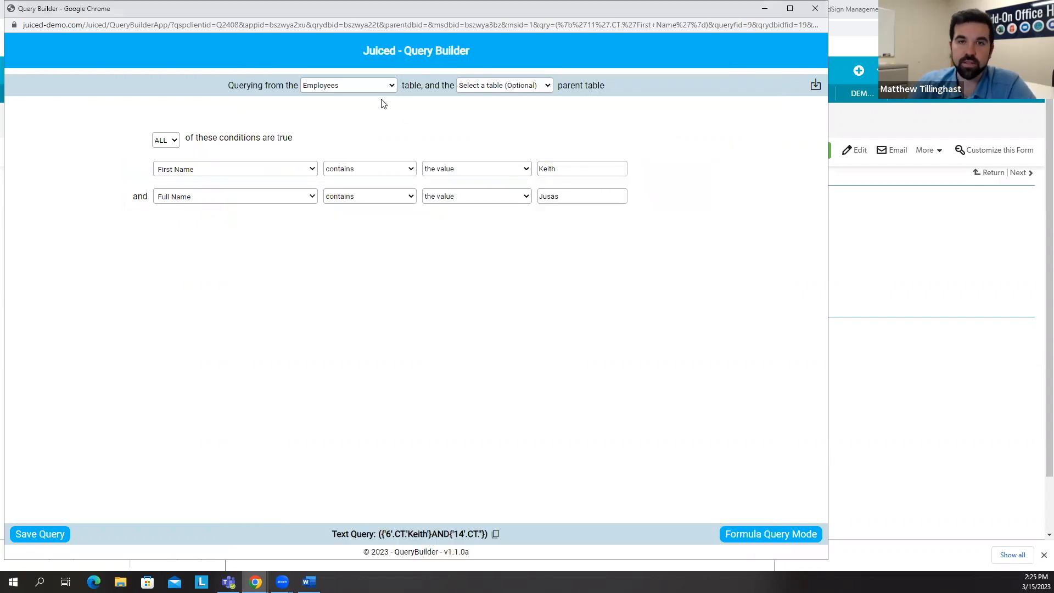
pyautogui.click(815, 86)
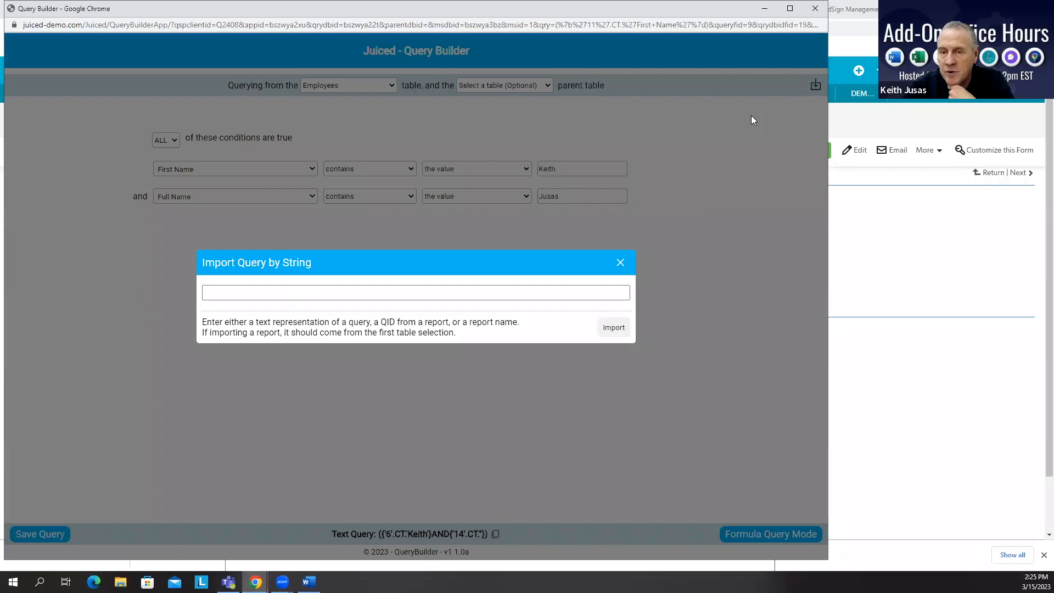
pyautogui.click(221, 293)
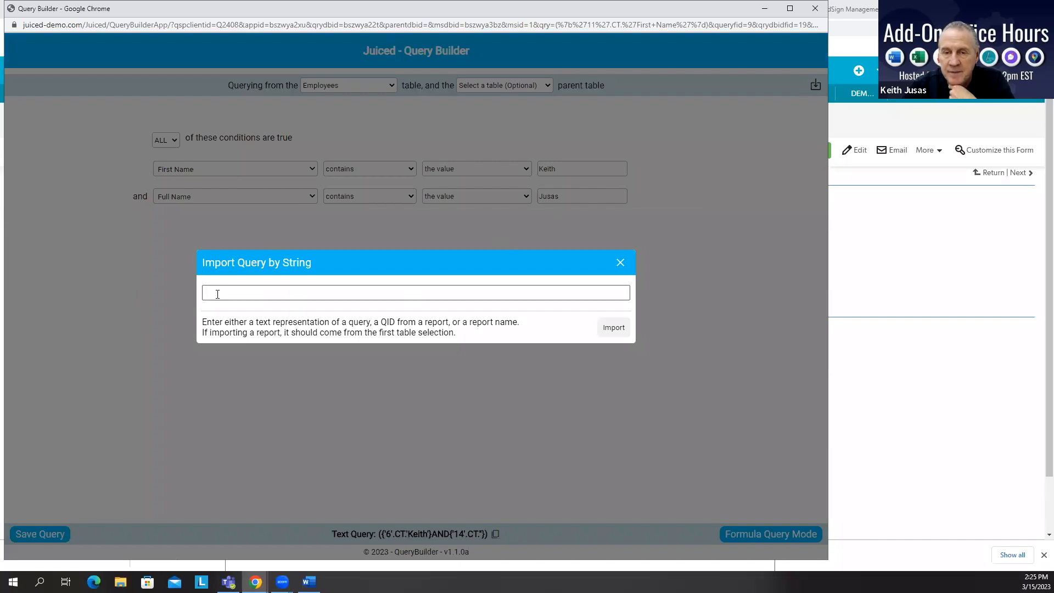
pyautogui.click(217, 294)
pyautogui.write('1')
pyautogui.click(615, 327)
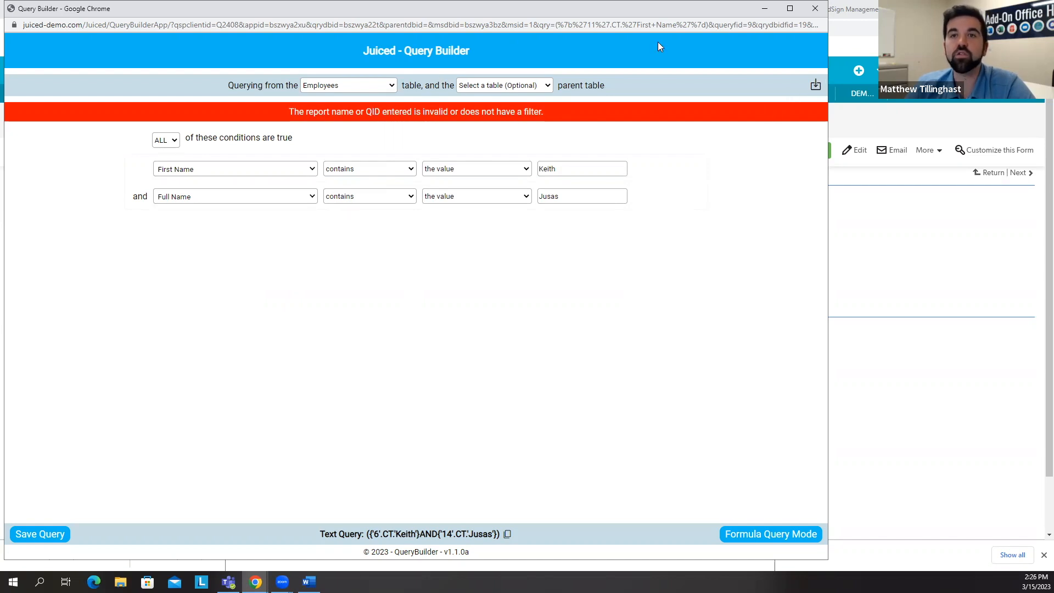
# Step: Close the QueryBuilder window and open the Historical Queries table list
pyautogui.click(815, 8)
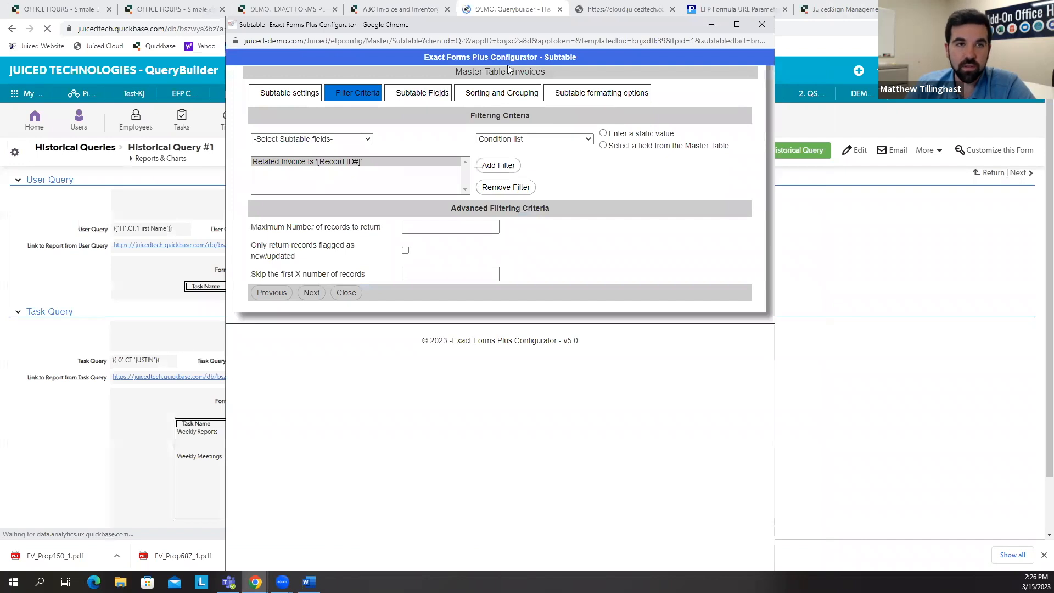
pyautogui.click(143, 134)
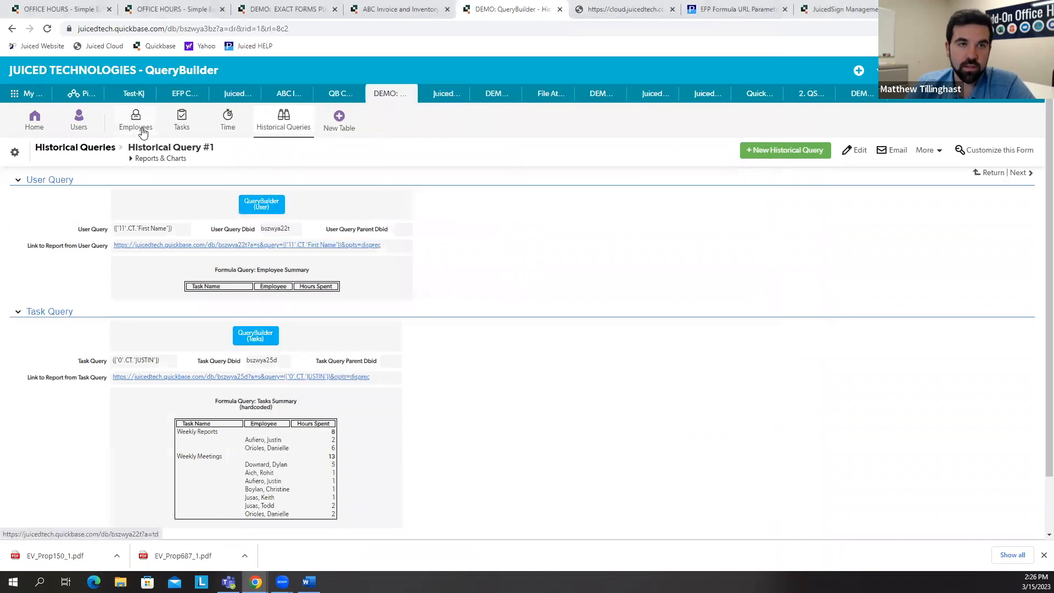
pyautogui.click(282, 130)
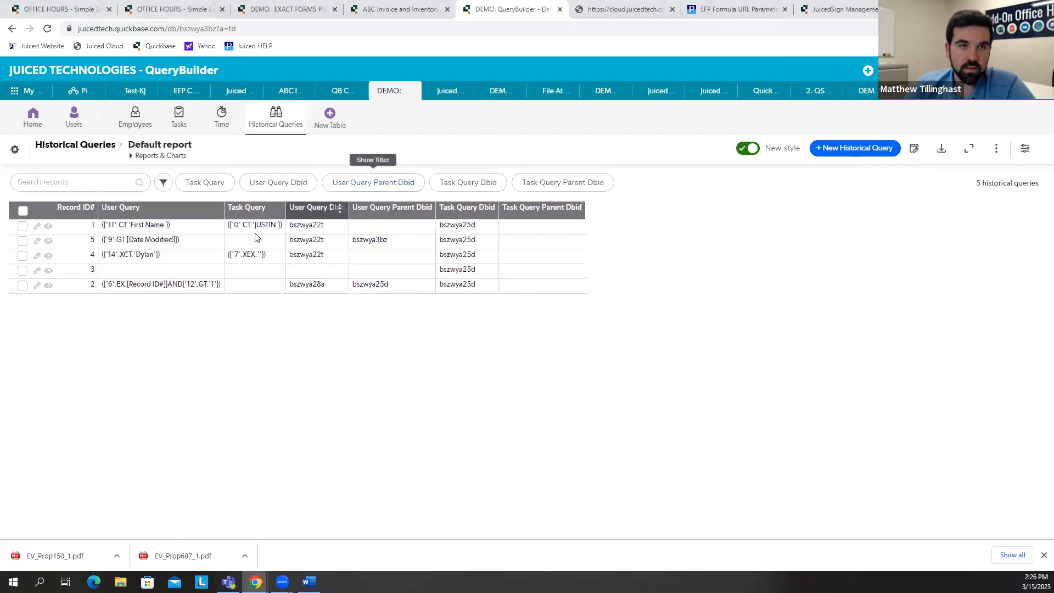
# Step: Open the Names report from the Employees table's reports
pyautogui.click(133, 126)
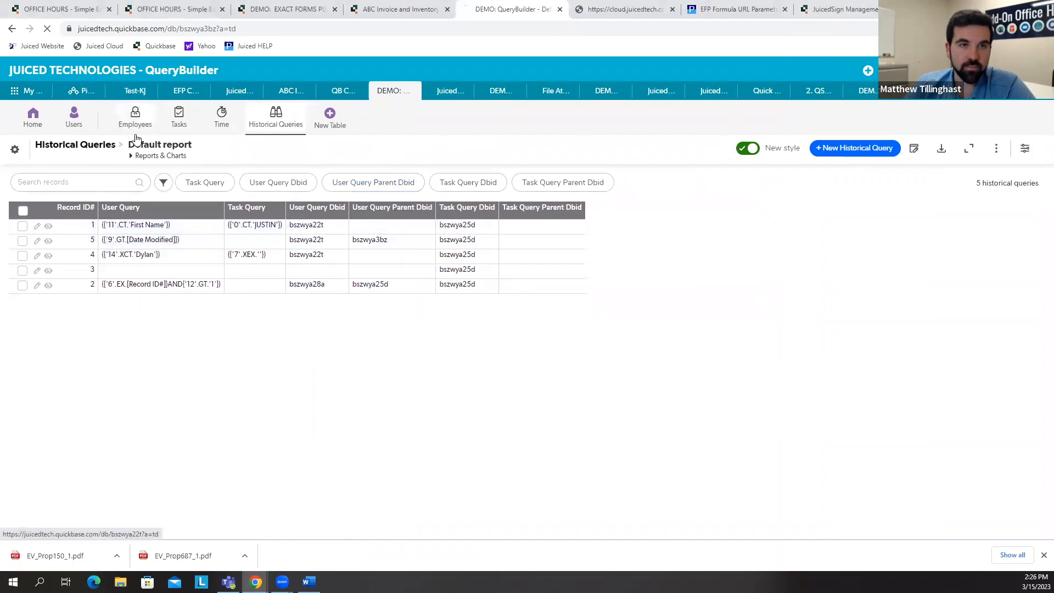
pyautogui.click(145, 157)
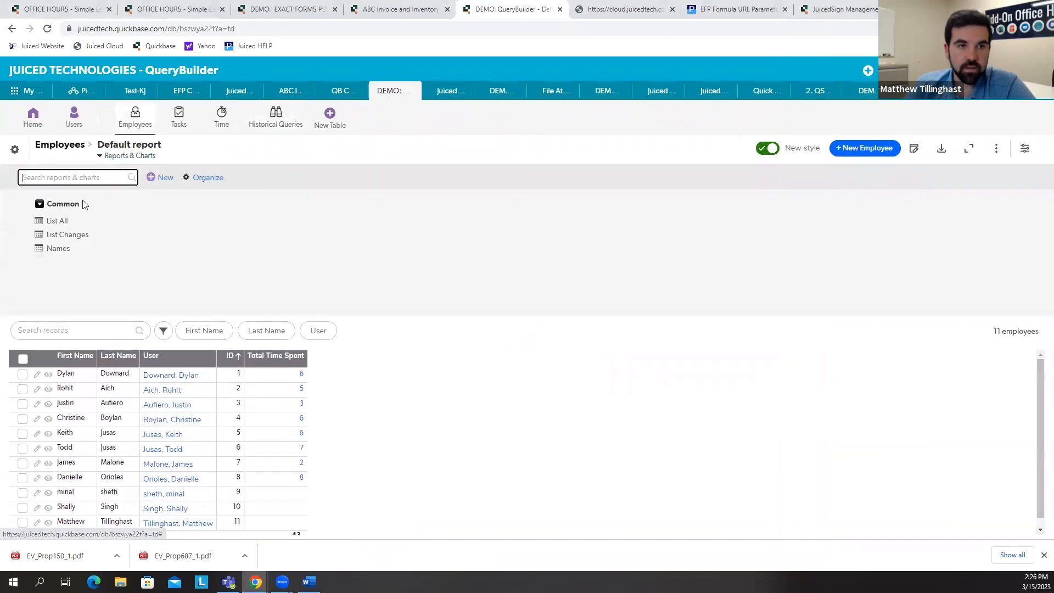
pyautogui.click(59, 250)
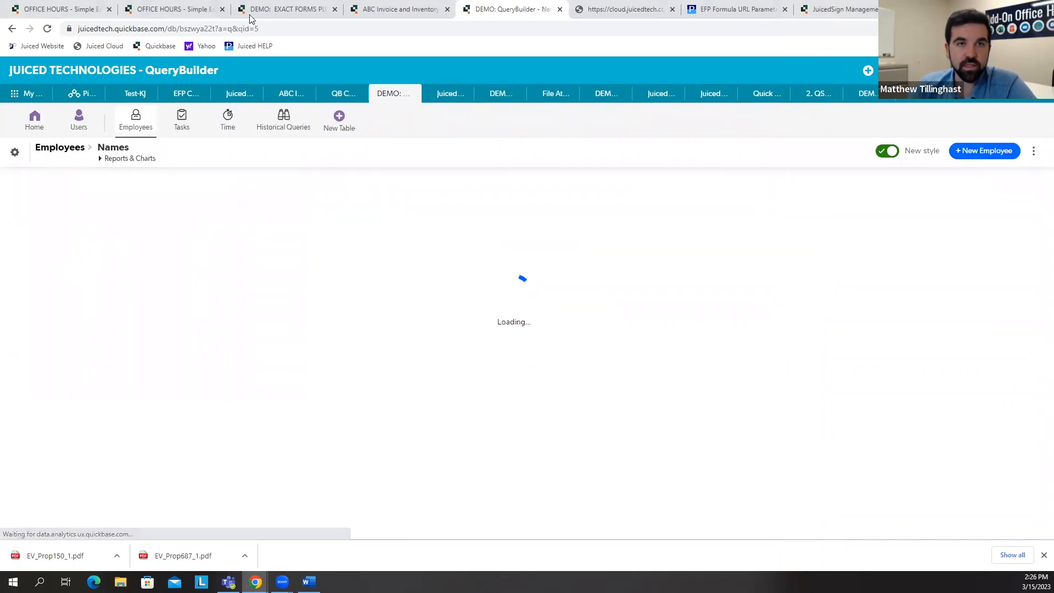
# Step: Return to Historical Query #1 and open the user QueryBuilder
pyautogui.click(288, 123)
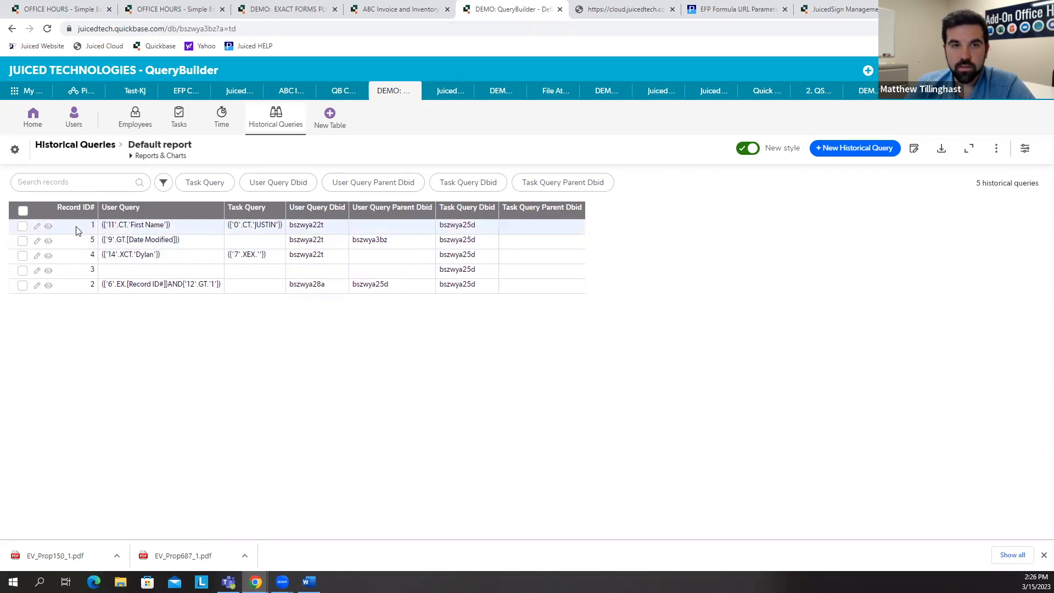
pyautogui.click(49, 227)
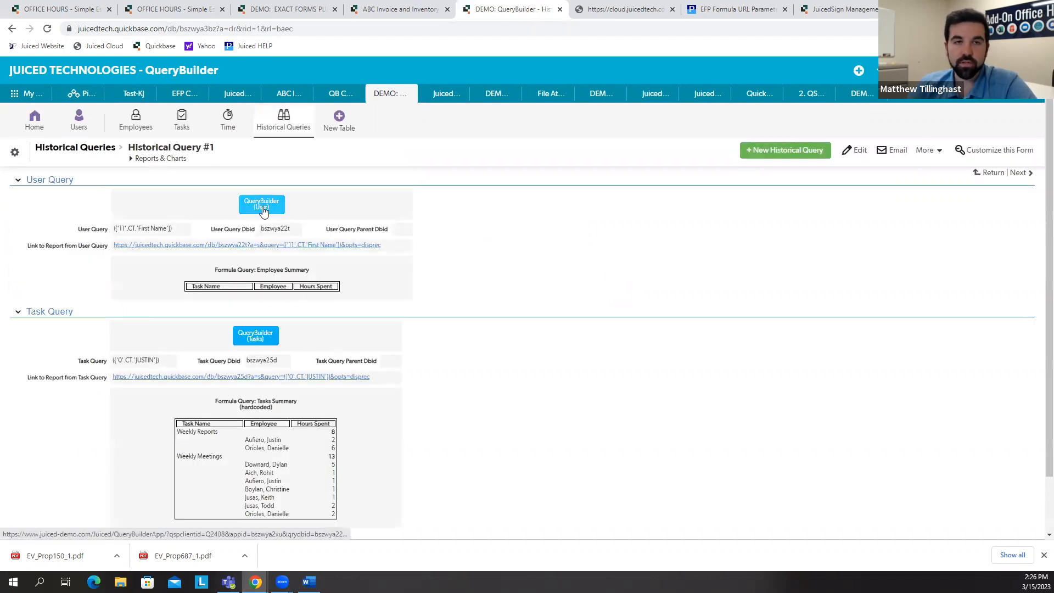
pyautogui.click(261, 204)
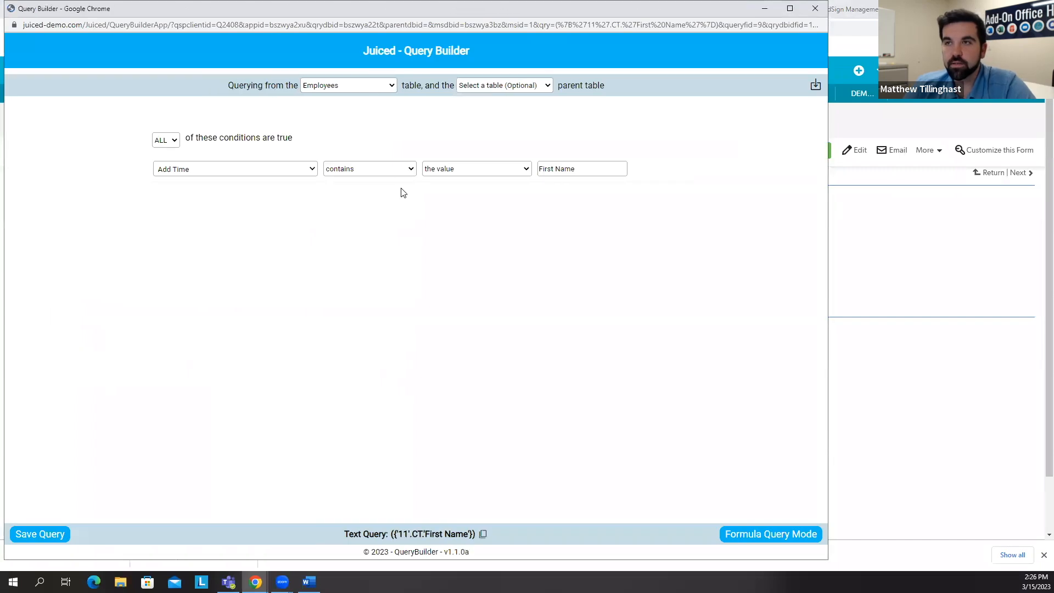
# Step: Import the query with QID 5 into the QueryBuilder
pyautogui.click(815, 85)
pyautogui.click(304, 291)
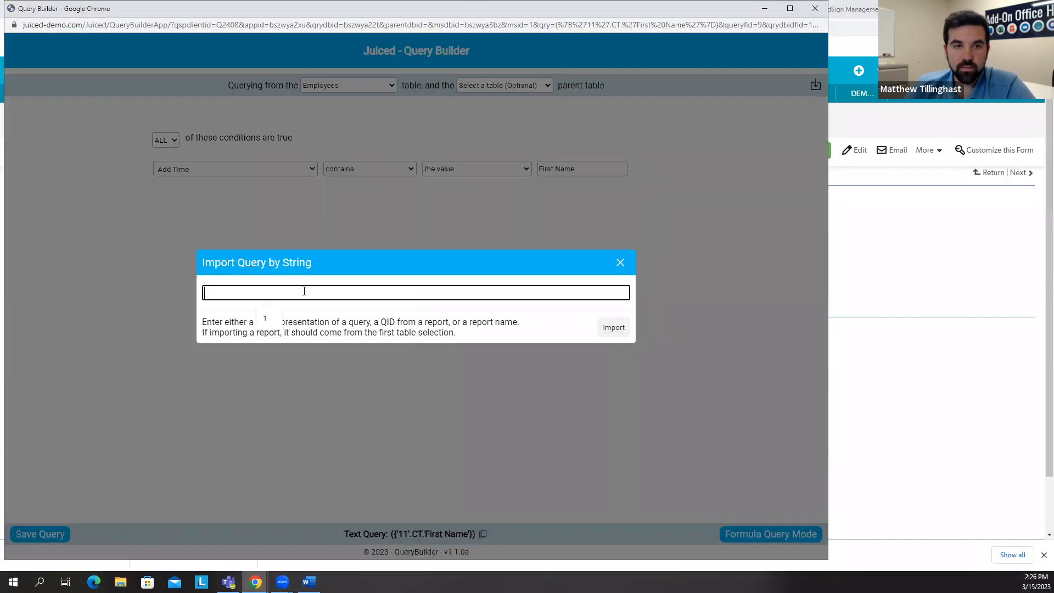
pyautogui.write('5')
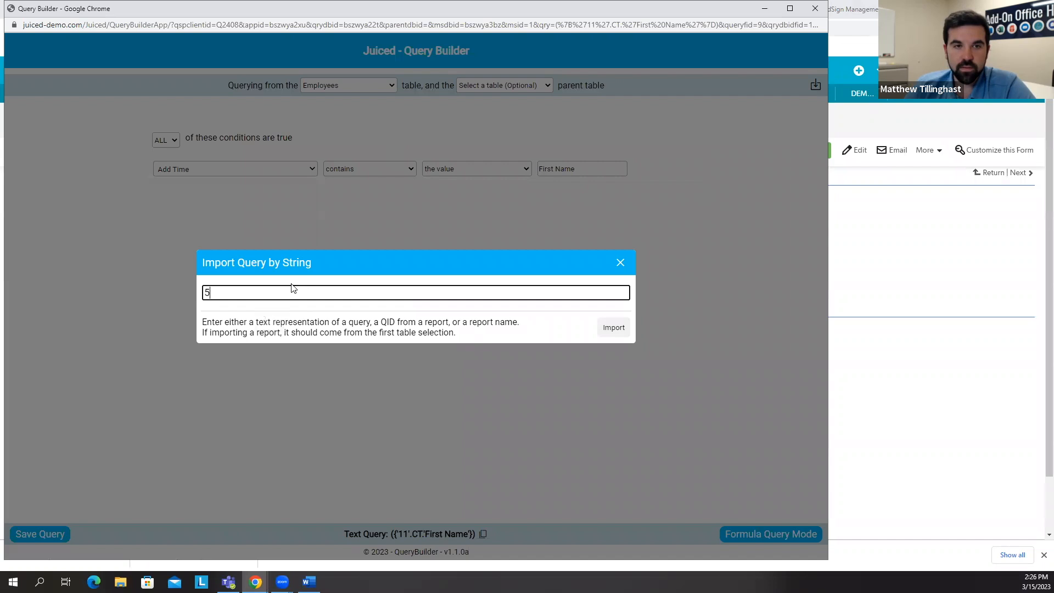
pyautogui.click(612, 328)
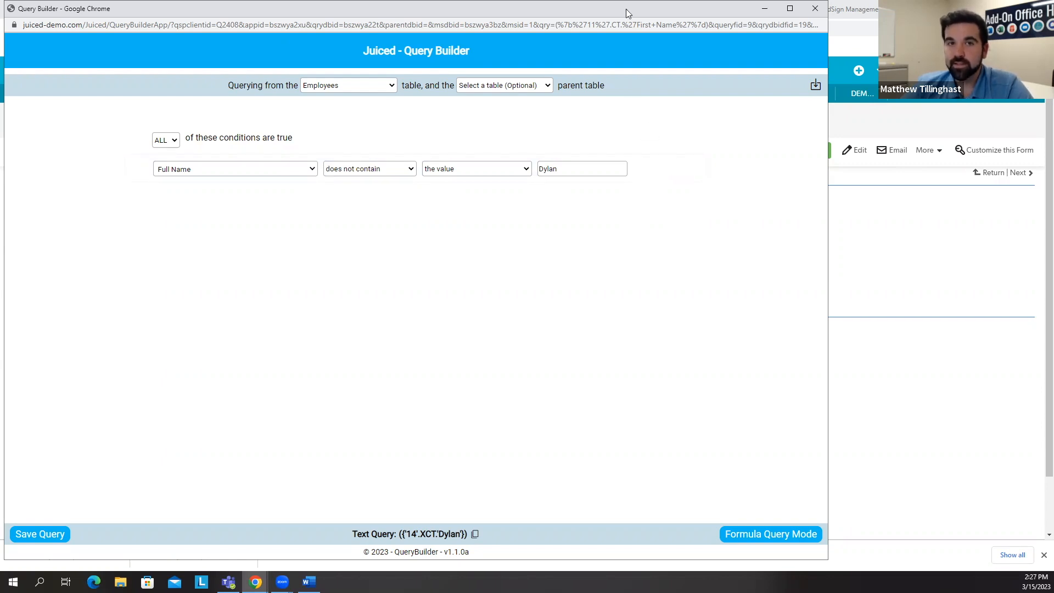
# Step: Close the QueryBuilder window and switch to the Office Hours estimate tab
pyautogui.moveTo(625, 9); pyautogui.dragTo(687, 22)
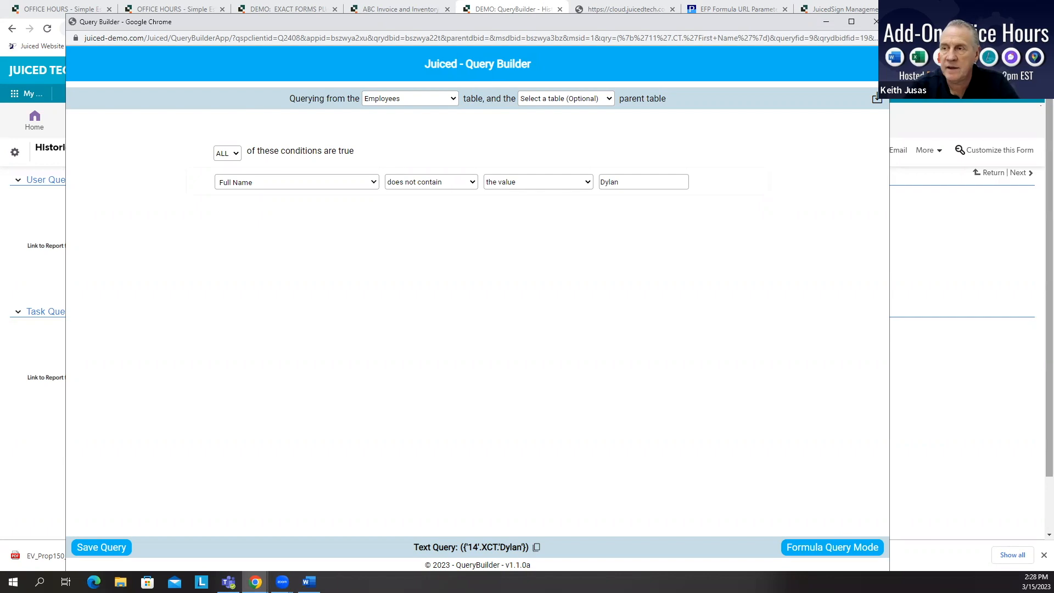
pyautogui.click(872, 22)
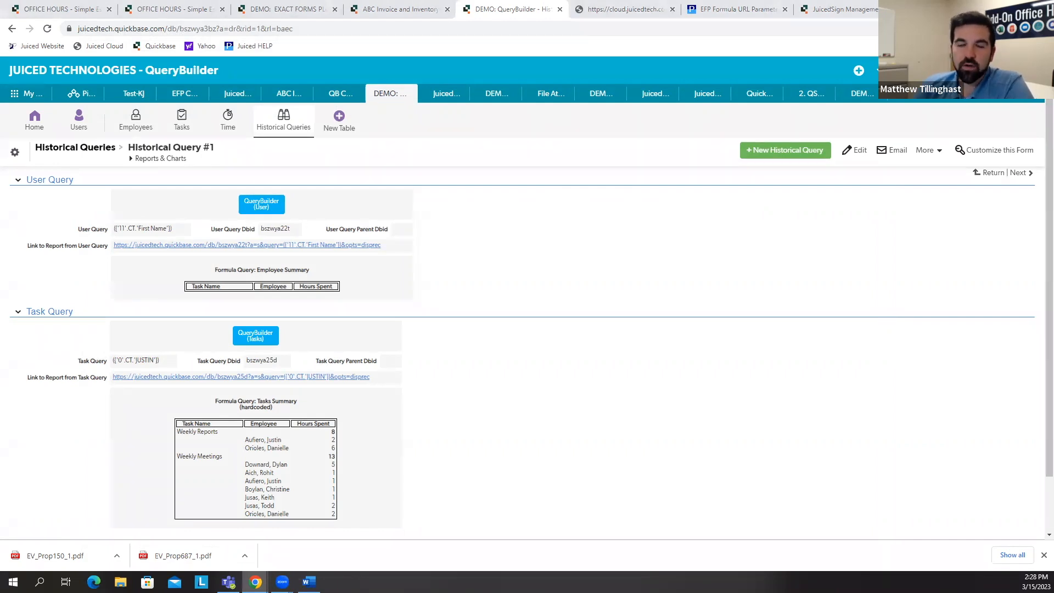
pyautogui.click(41, 12)
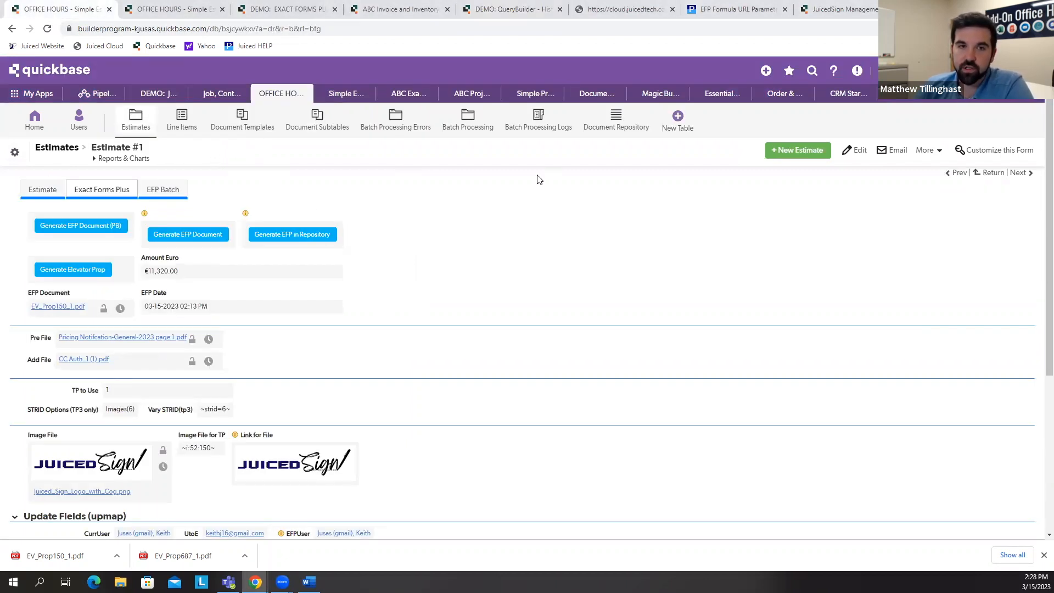
pyautogui.moveTo(166, 10)
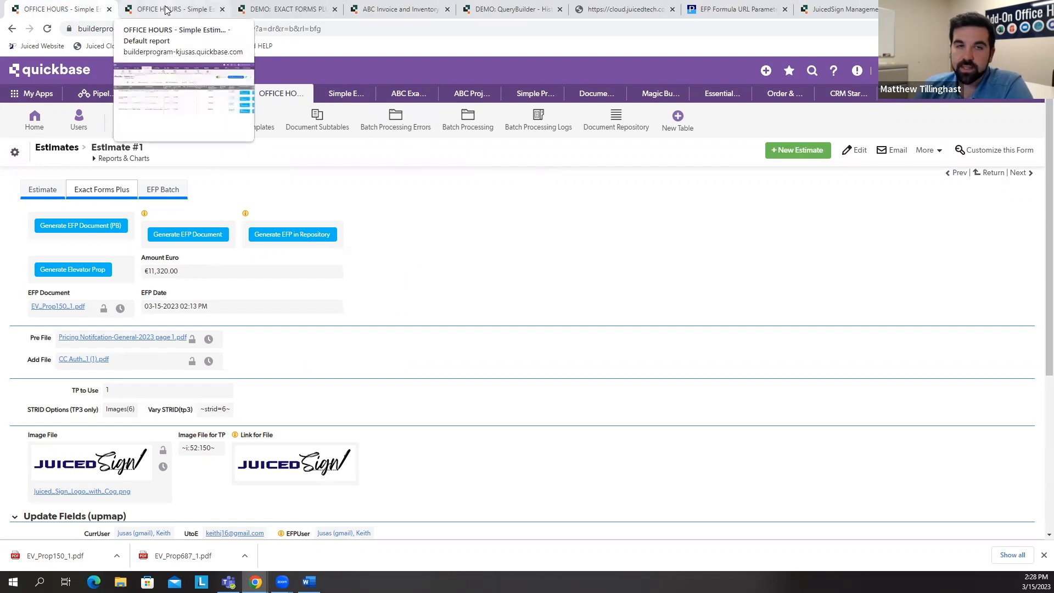
# Step: Switch to the JuicedSign Management app and open JuicedSign Management record #162
pyautogui.click(392, 10)
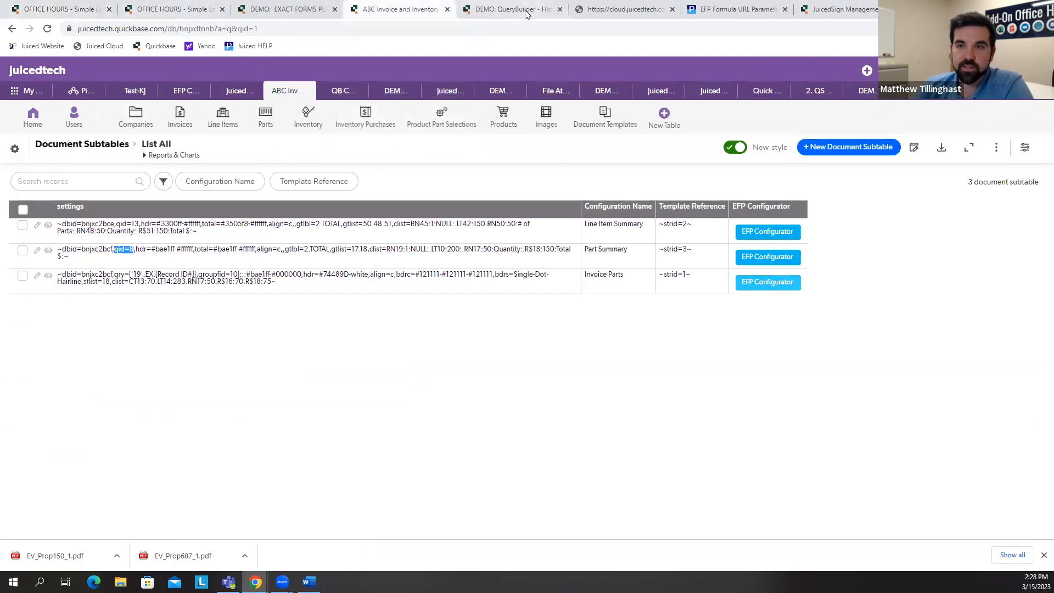
pyautogui.click(829, 11)
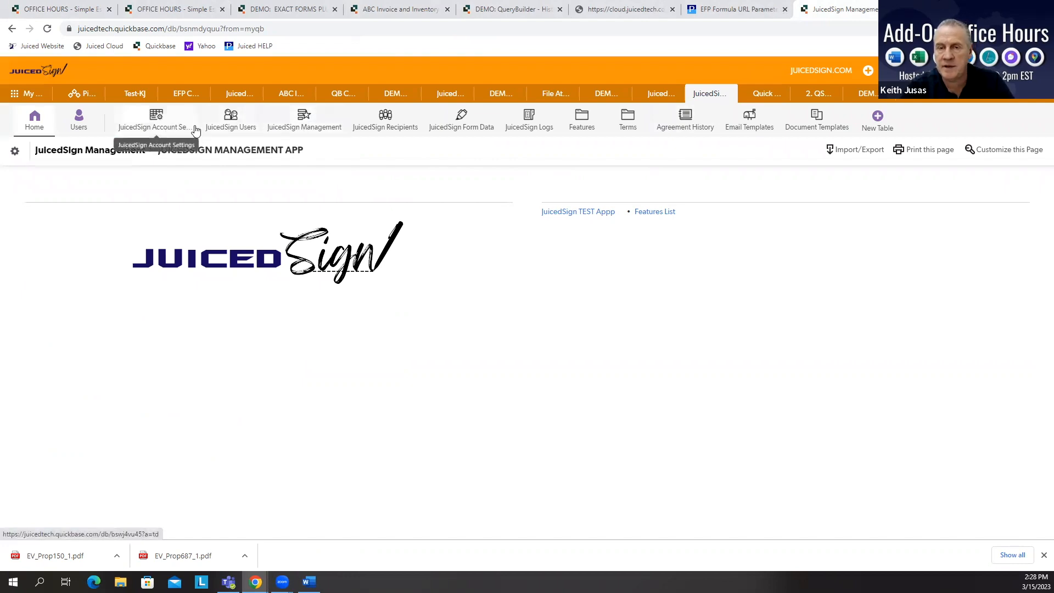
pyautogui.click(156, 127)
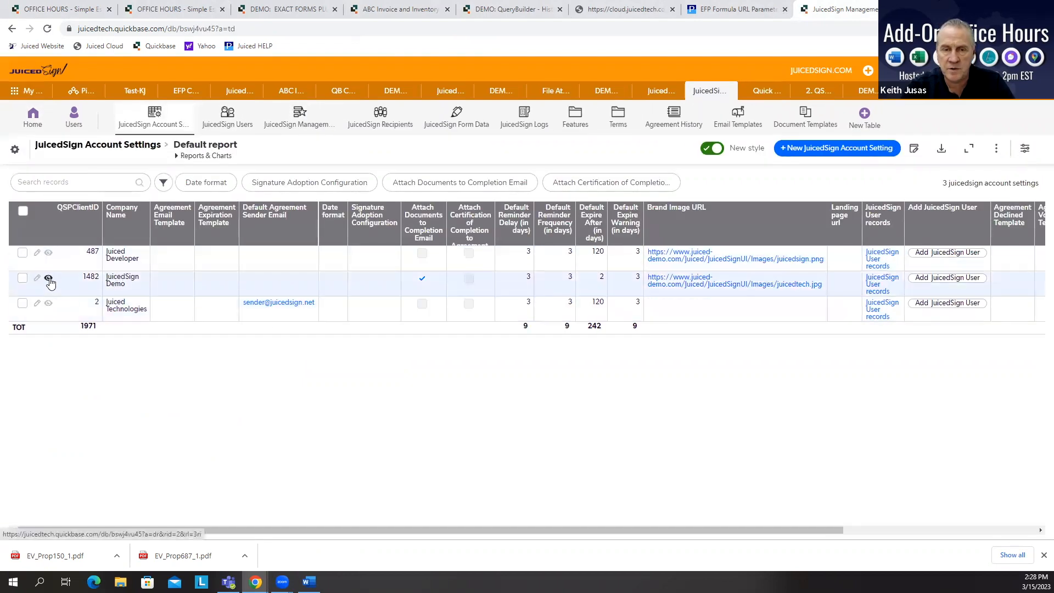
pyautogui.click(301, 120)
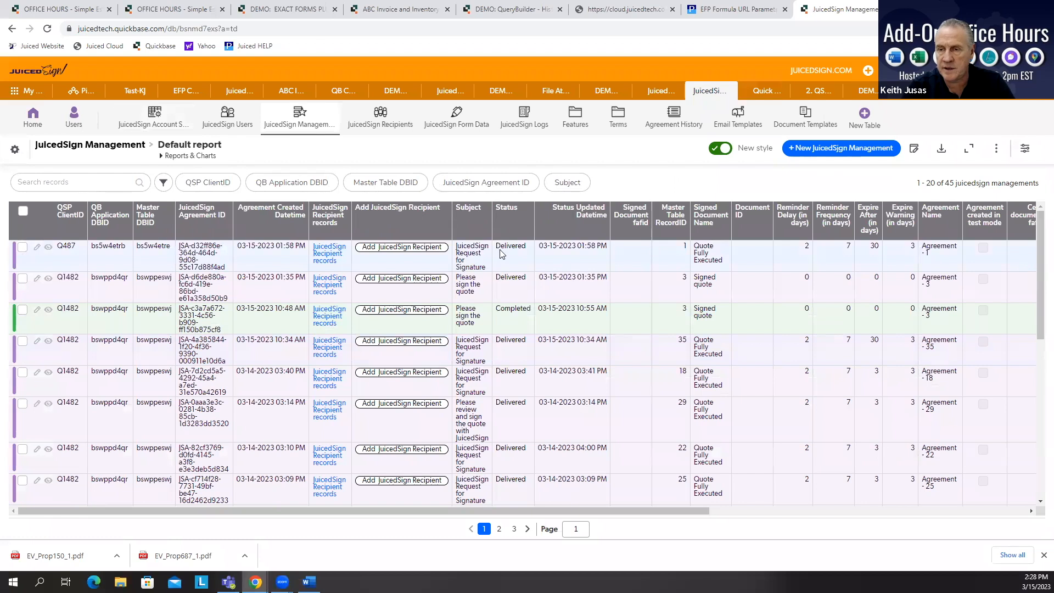
pyautogui.click(48, 309)
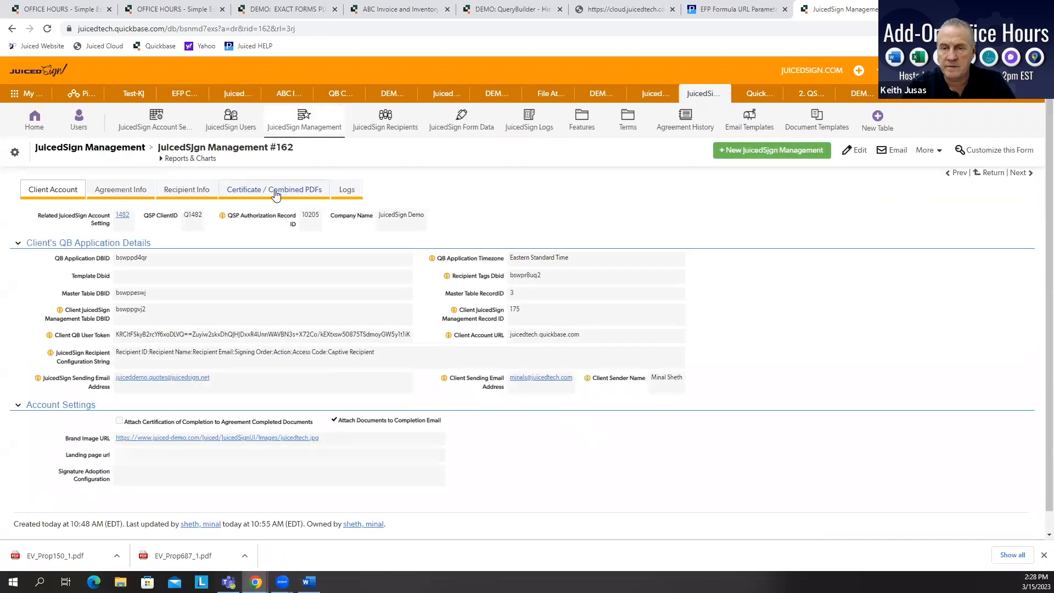
# Step: Open the record's agreement certificate from S3 and highlight each recipient's adopted signature
pyautogui.click(275, 190)
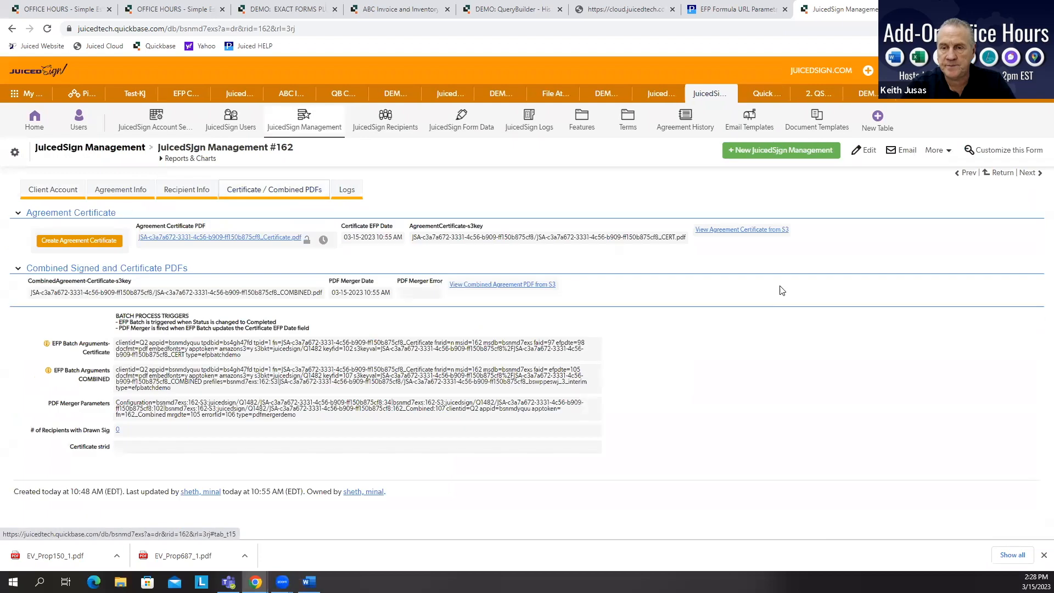
pyautogui.click(762, 230)
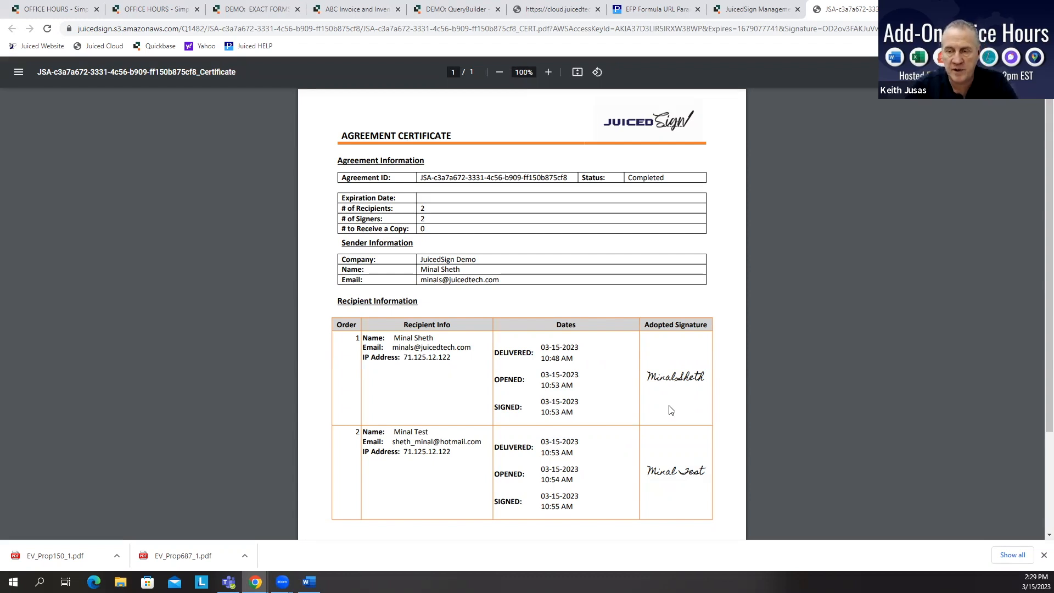
pyautogui.scroll(-2, 669, 409)
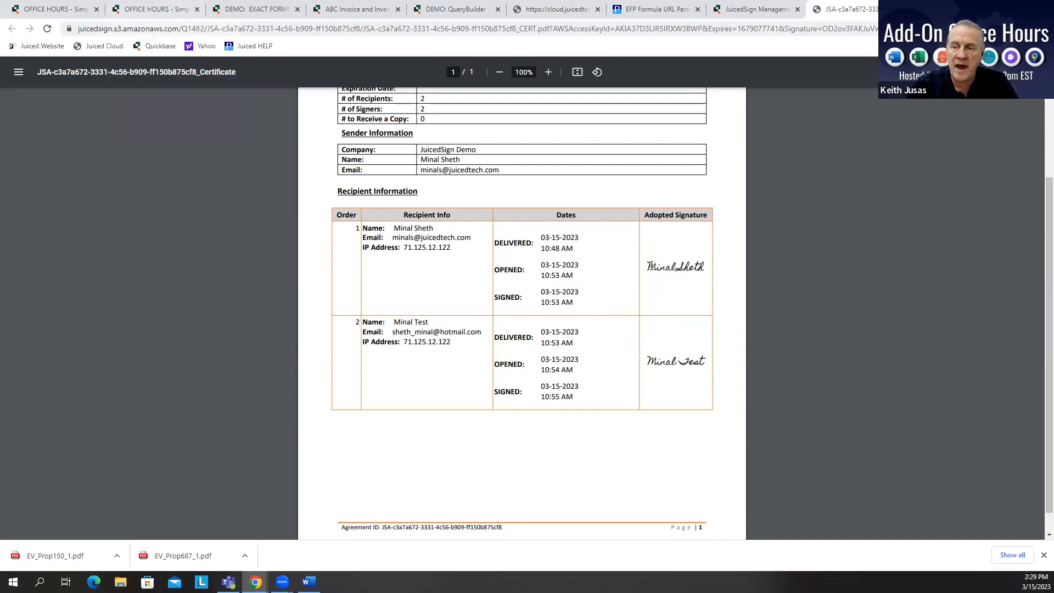
pyautogui.moveTo(648, 267); pyautogui.dragTo(703, 268)
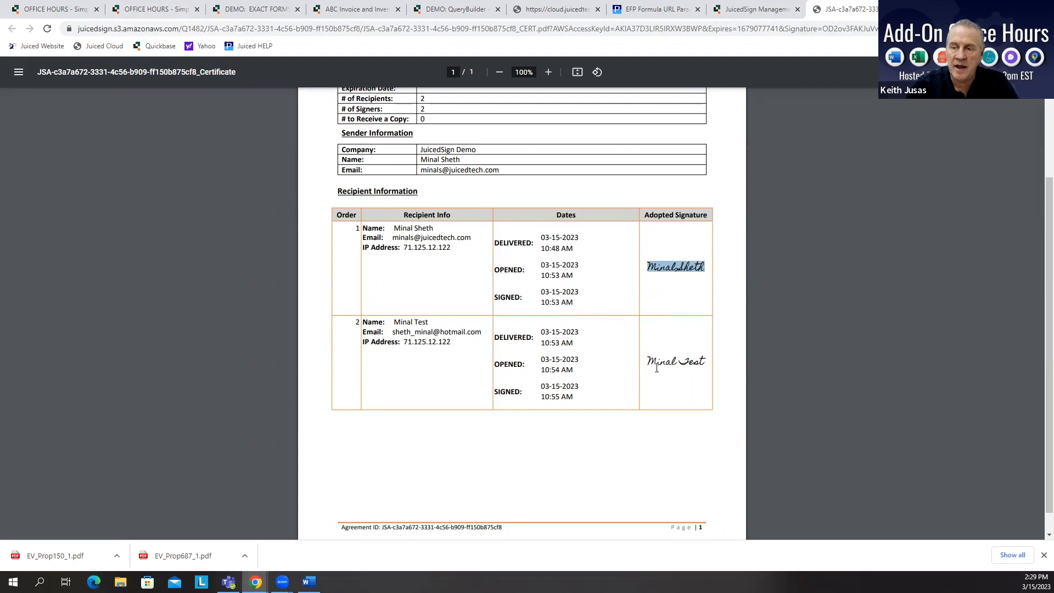
pyautogui.moveTo(649, 363); pyautogui.dragTo(705, 362)
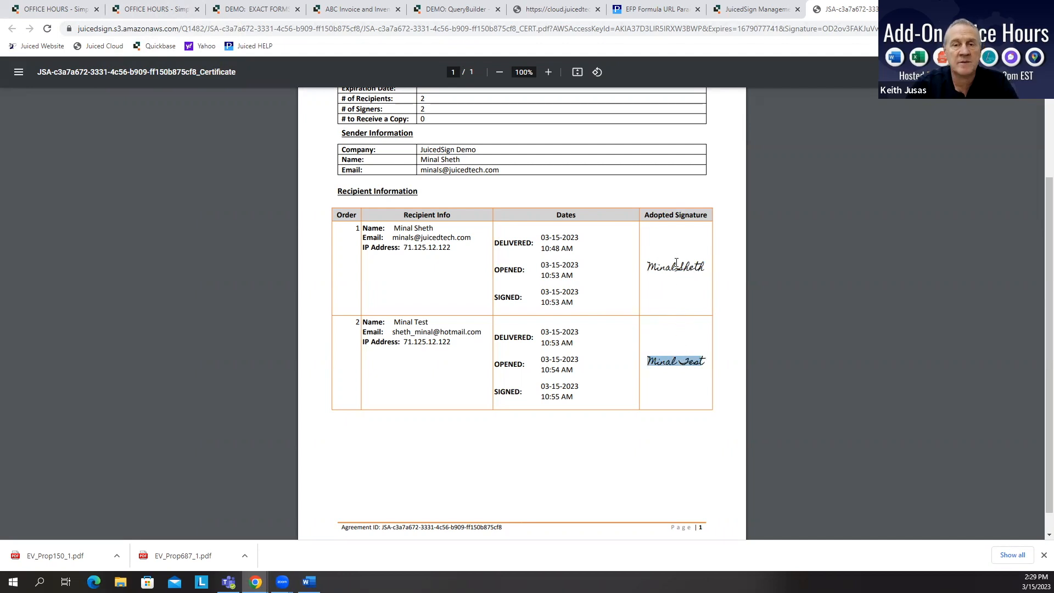
# Step: Open the JuicedSign Recipients table and browse through the recipient records
pyautogui.click(157, 9)
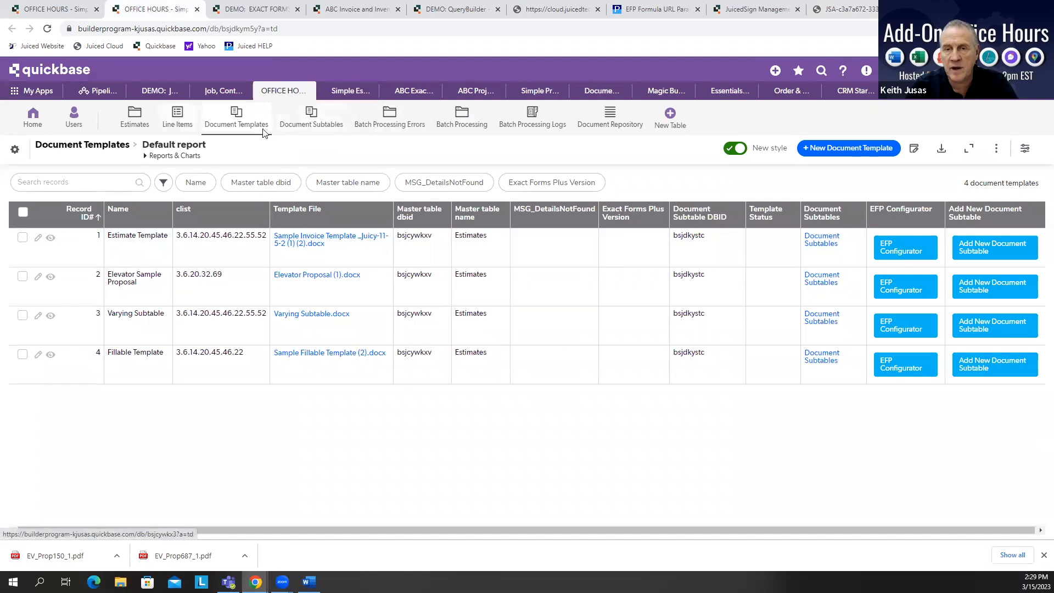
pyautogui.click(758, 10)
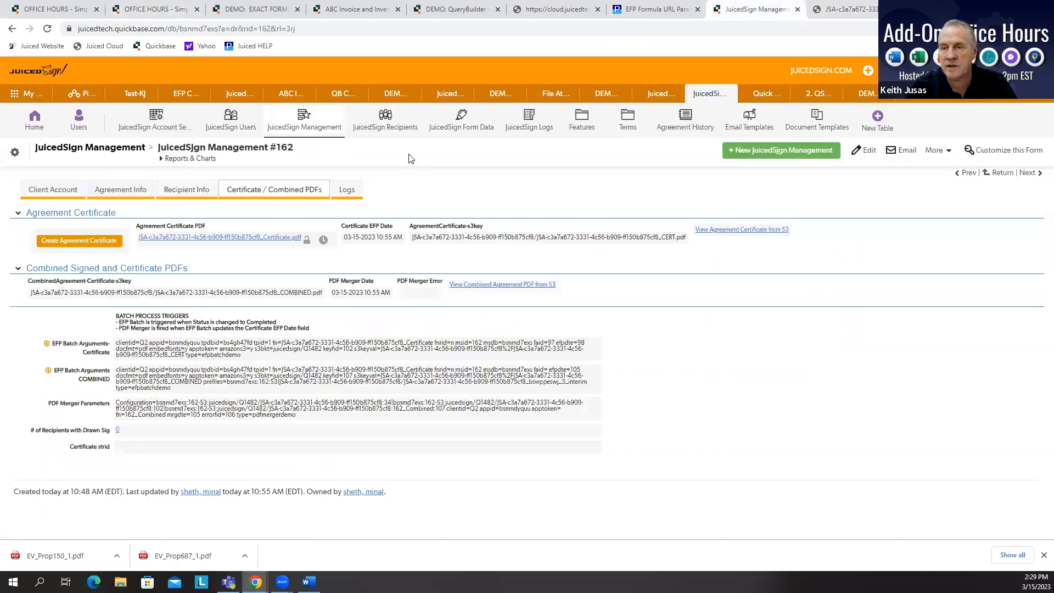
pyautogui.click(399, 127)
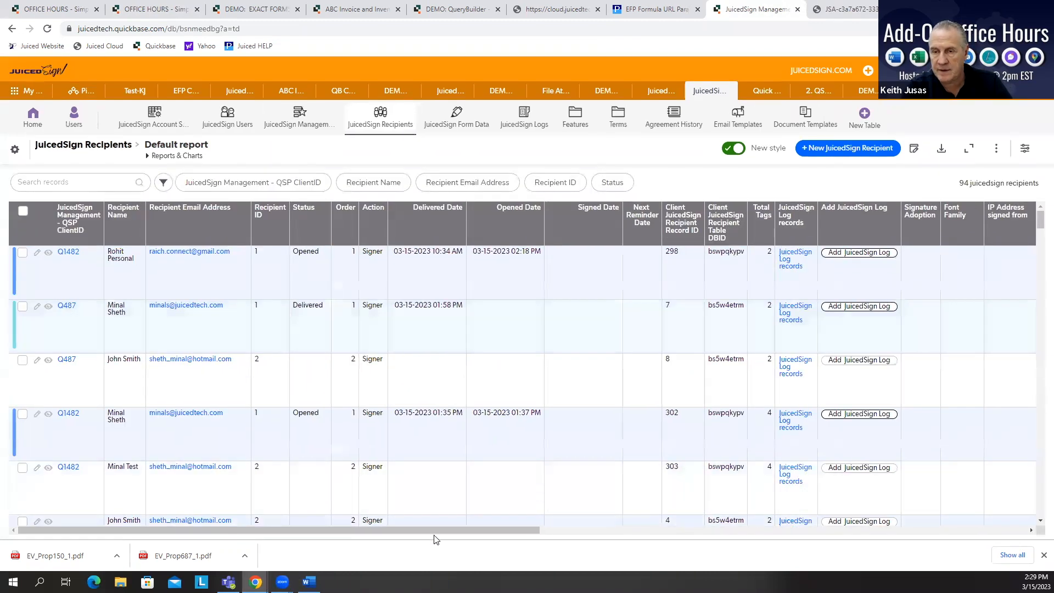
pyautogui.moveTo(432, 530)
pyautogui.mouseDown()
pyautogui.moveTo(559, 549)
pyautogui.moveTo(932, 569)
pyautogui.mouseUp()
pyautogui.moveTo(650, 532); pyautogui.dragTo(234, 532)
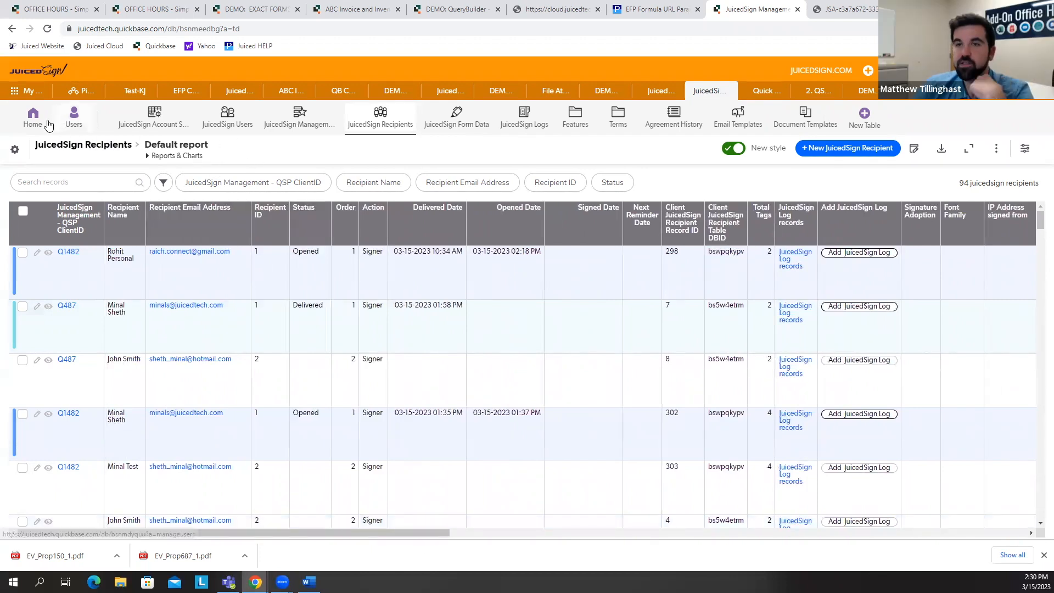
pyautogui.scroll(-5, 143, 406)
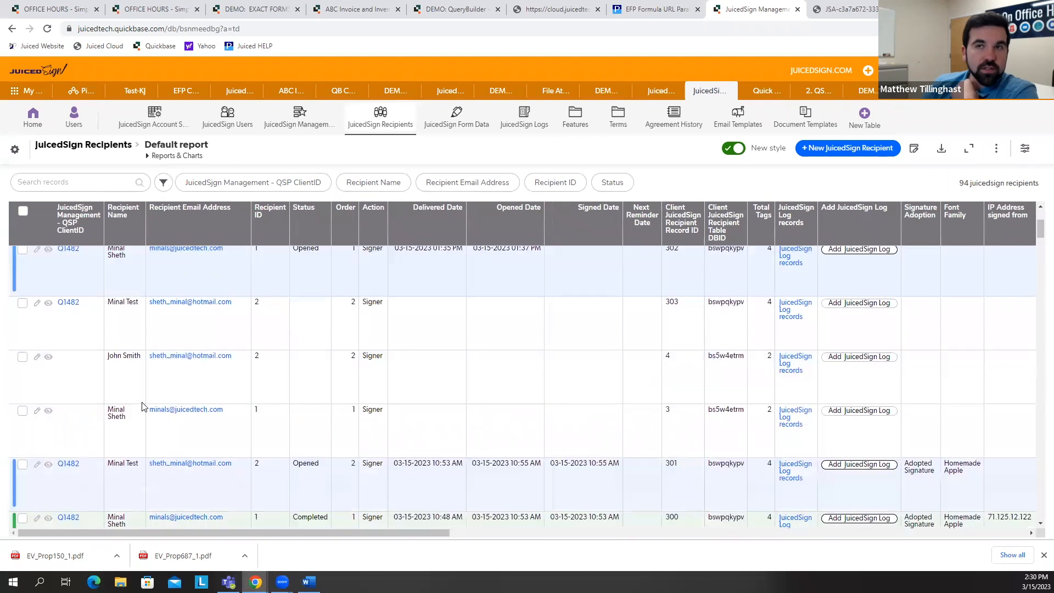
pyautogui.scroll(-1, 143, 406)
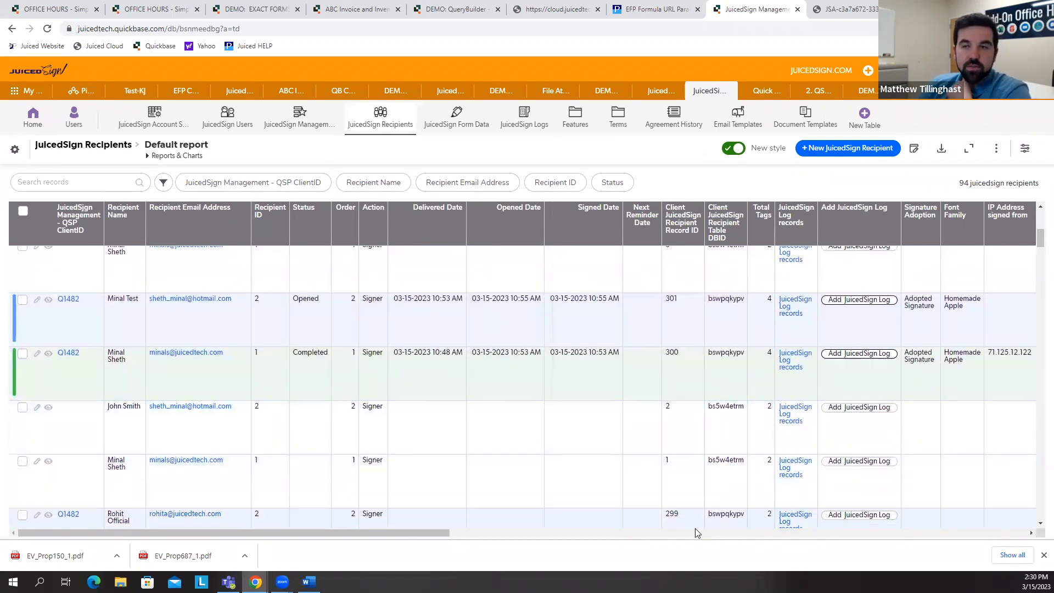
pyautogui.scroll(-6, 889, 447)
pyautogui.scroll(-8, 885, 445)
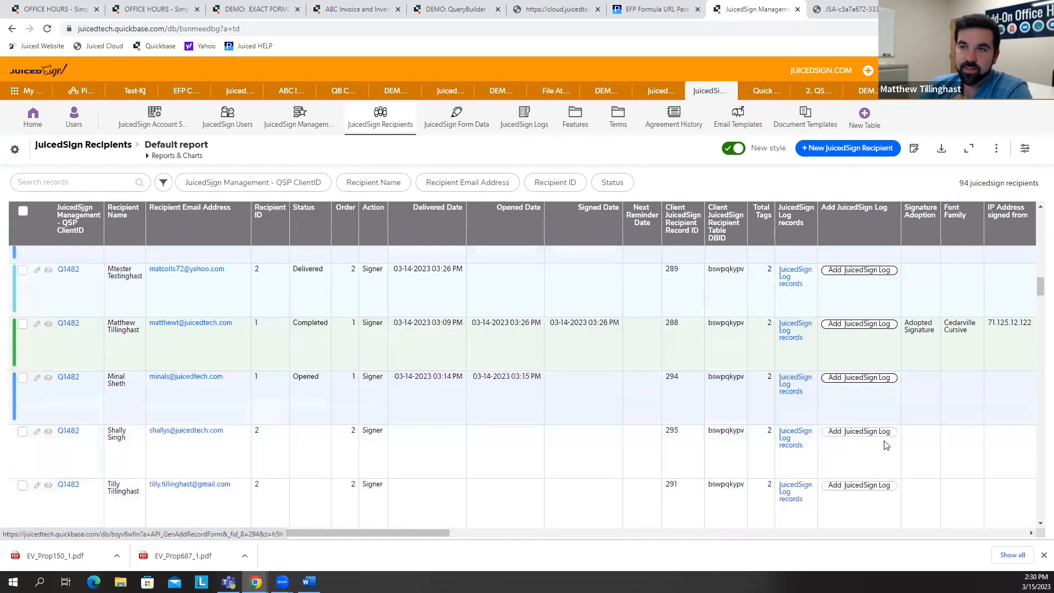
pyautogui.scroll(-3, 885, 446)
pyautogui.scroll(-1, 936, 364)
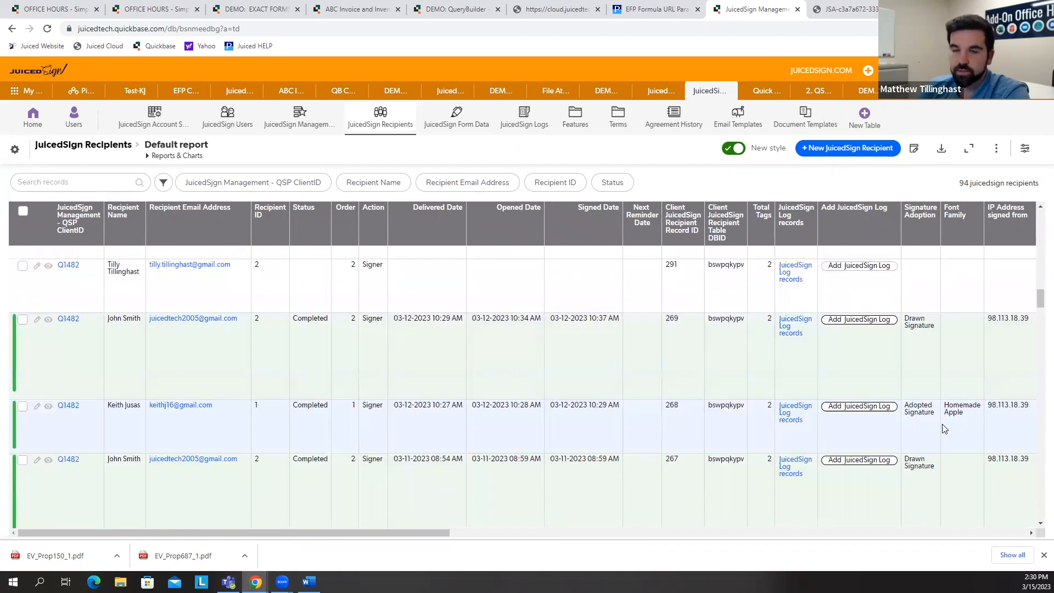
# Step: Open JuicedSign Recipient #265, review its tabs, and follow its QSP ClientID link to the management record
pyautogui.click(48, 459)
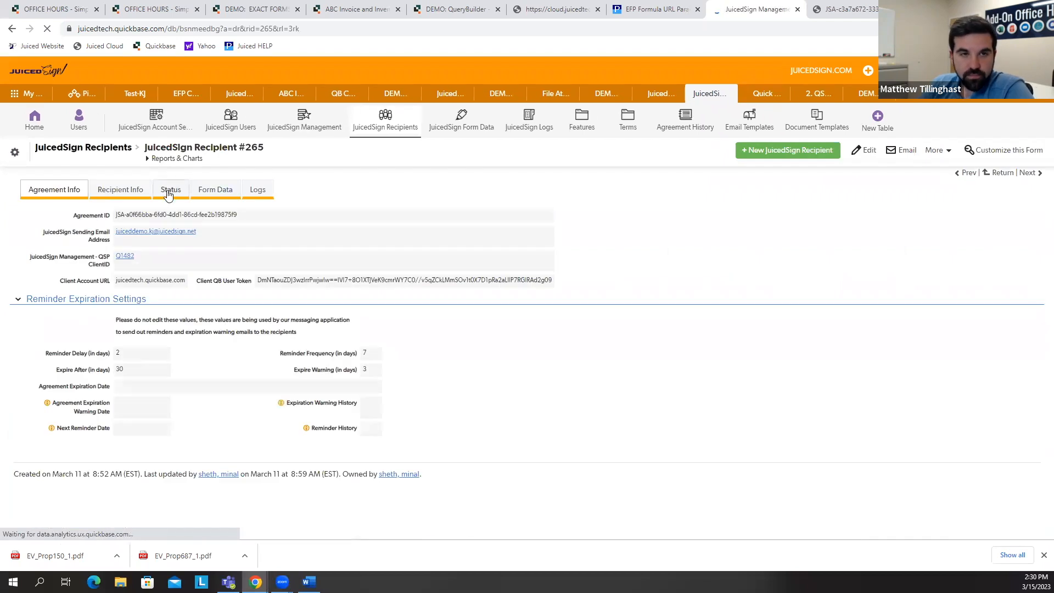
pyautogui.click(129, 190)
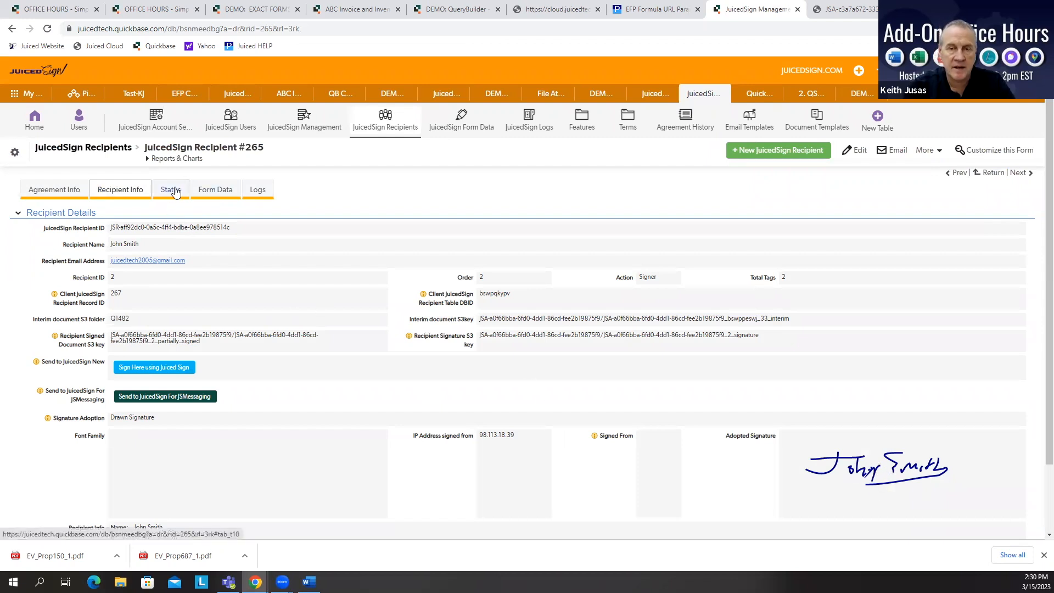
pyautogui.click(80, 193)
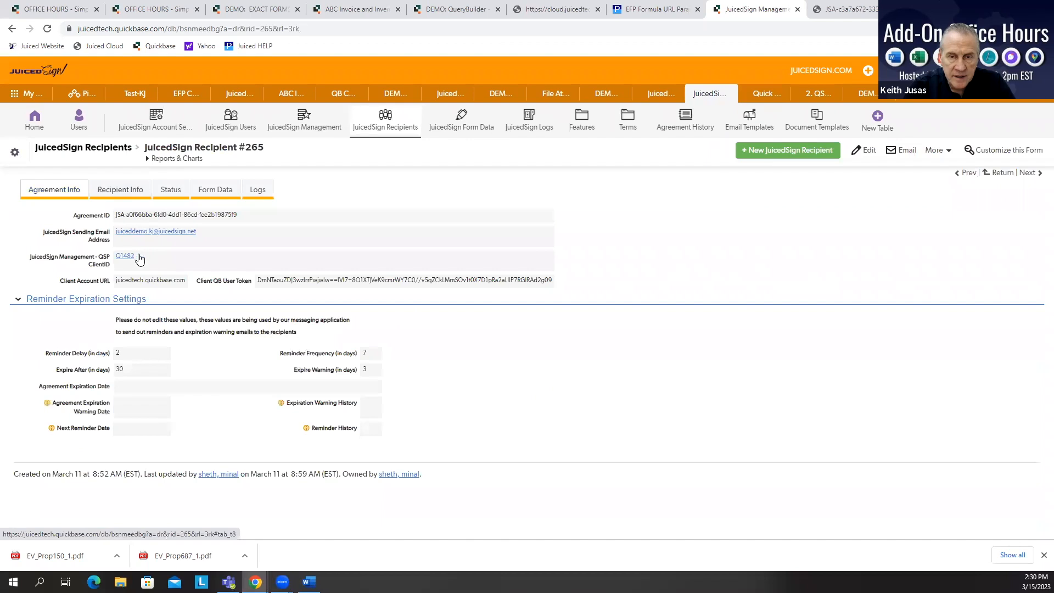
pyautogui.click(131, 258)
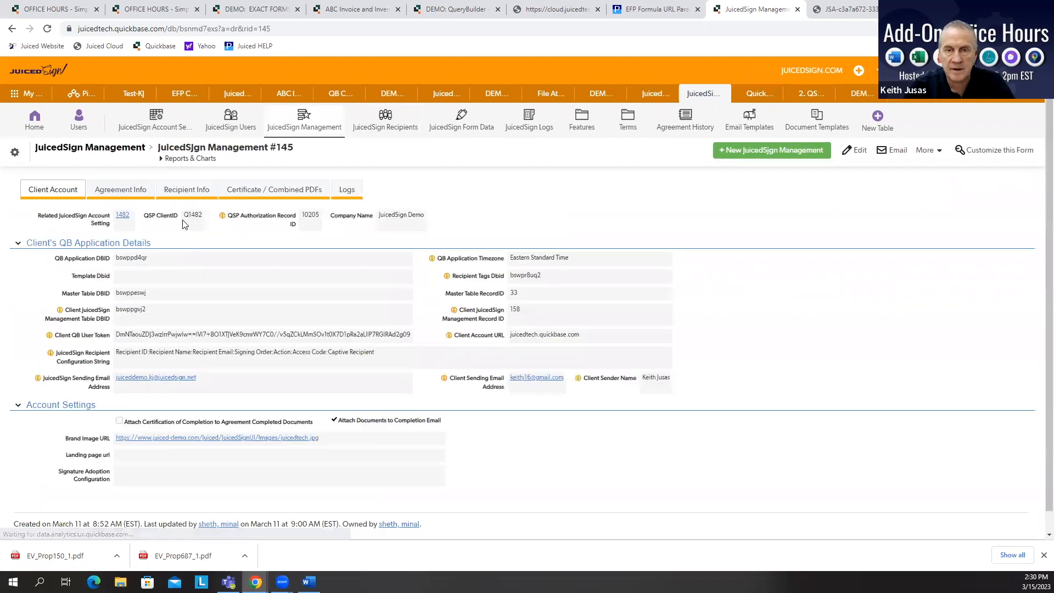
# Step: View that record's agreement certificate from S3, zoom in, and highlight the adopted signatures
pyautogui.click(288, 189)
pyautogui.click(747, 232)
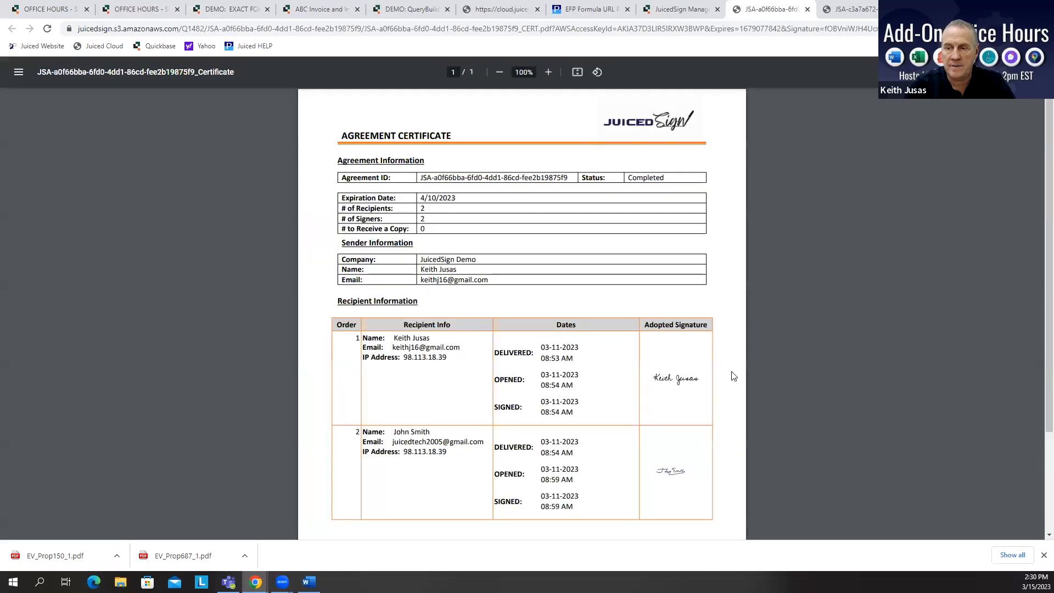
pyautogui.scroll(-2, 670, 261)
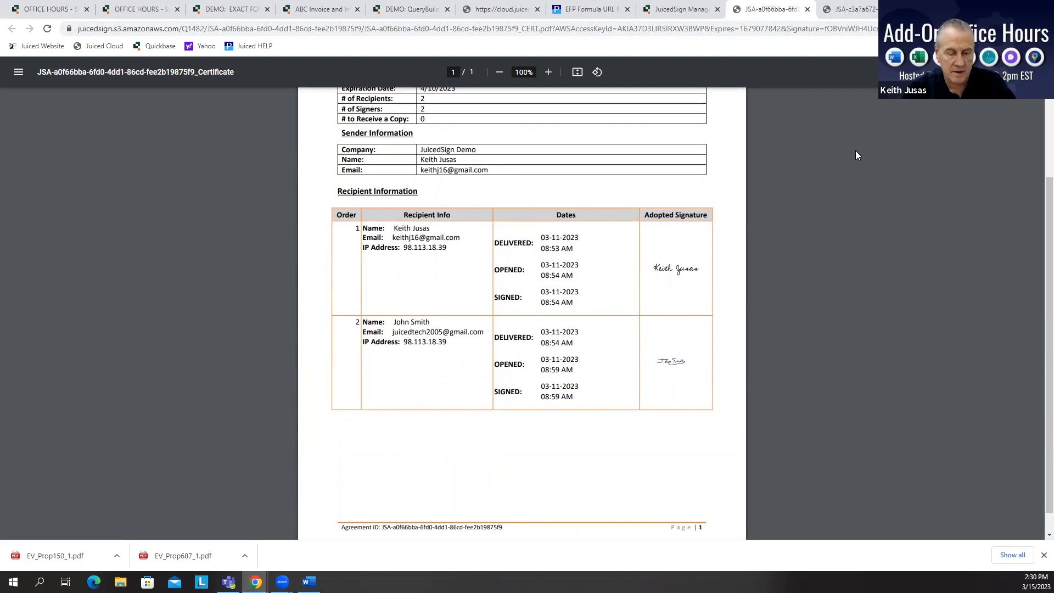
pyautogui.scroll(2, 855, 150)
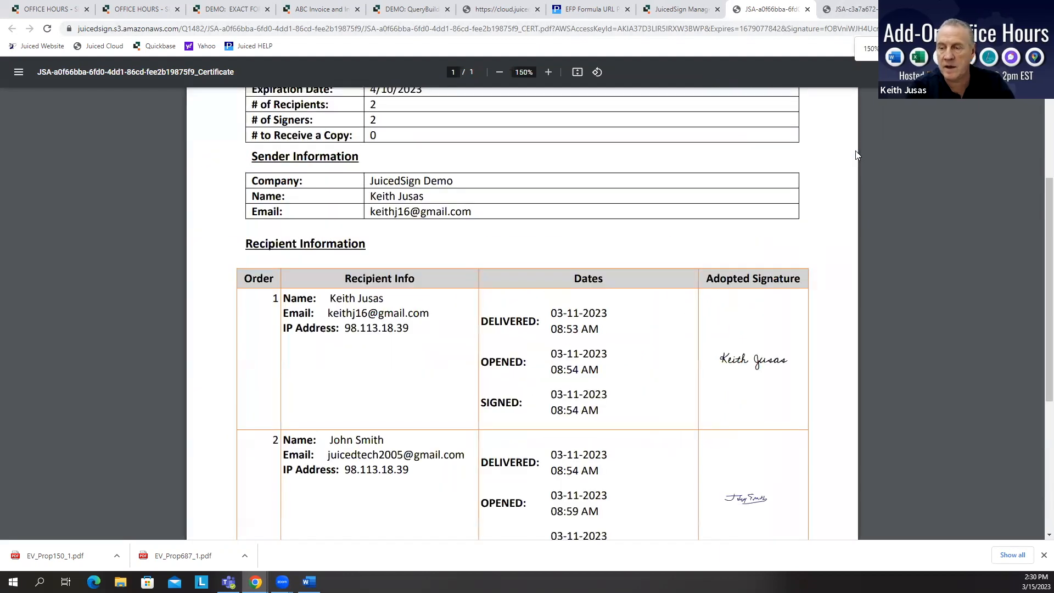
pyautogui.scroll(-3, 797, 329)
pyautogui.moveTo(792, 197); pyautogui.dragTo(727, 197)
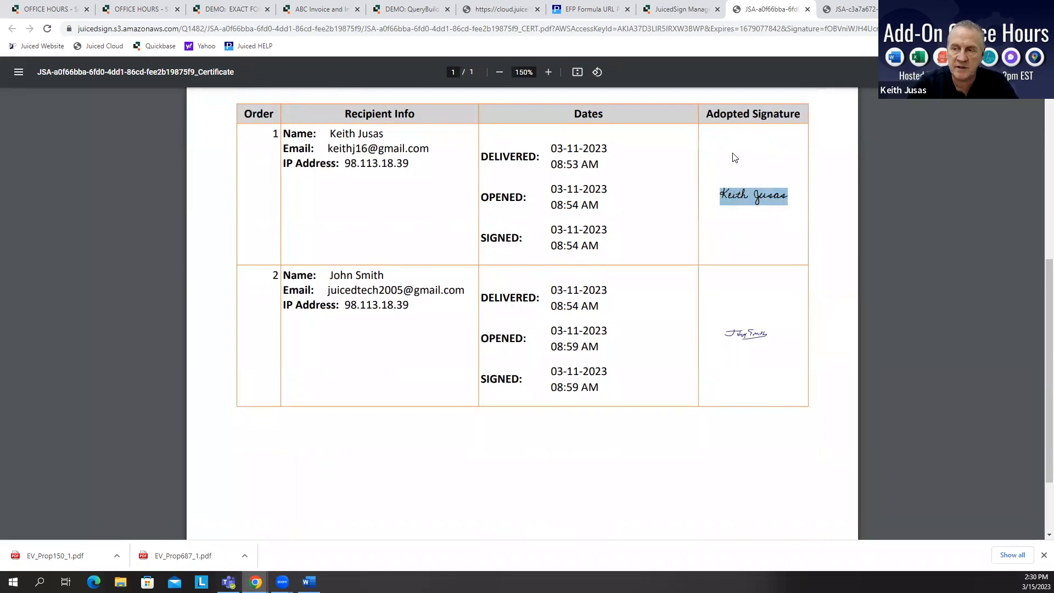
pyautogui.click(765, 339)
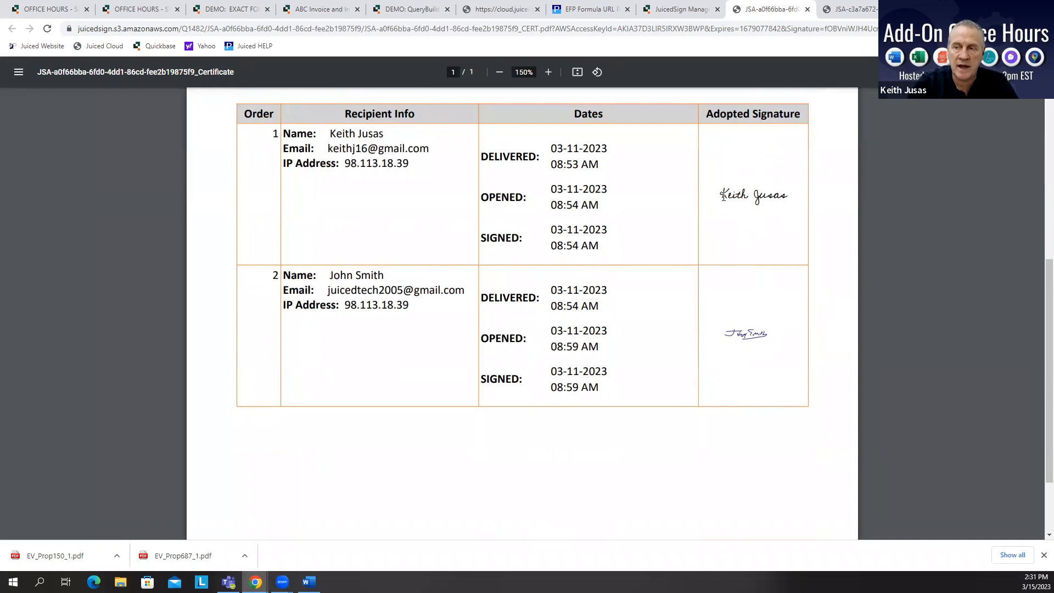
pyautogui.moveTo(720, 193); pyautogui.dragTo(786, 196)
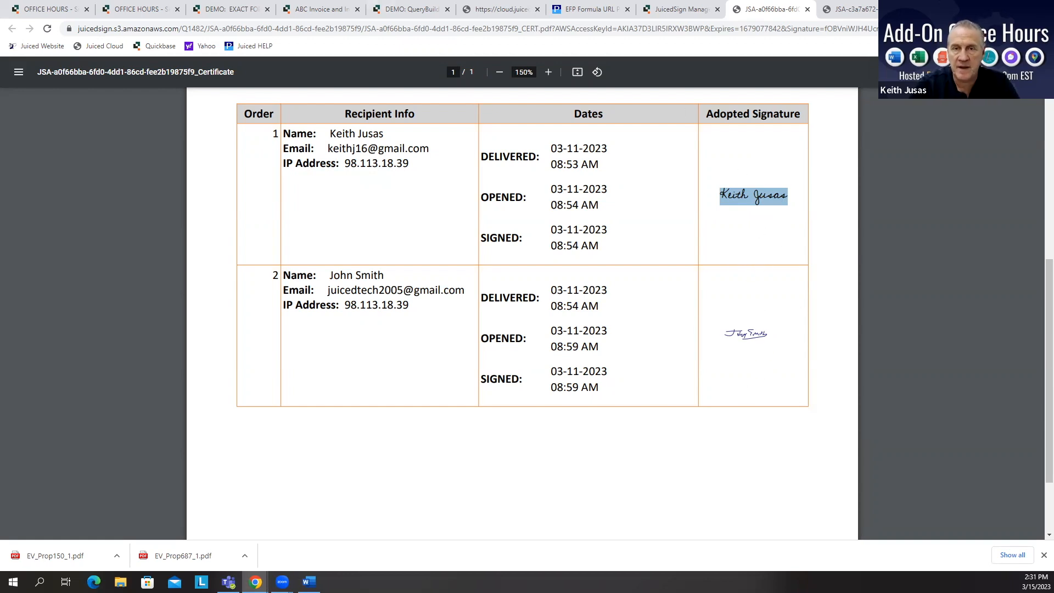
# Step: Close the agreement certificate tabs
pyautogui.click(43, 9)
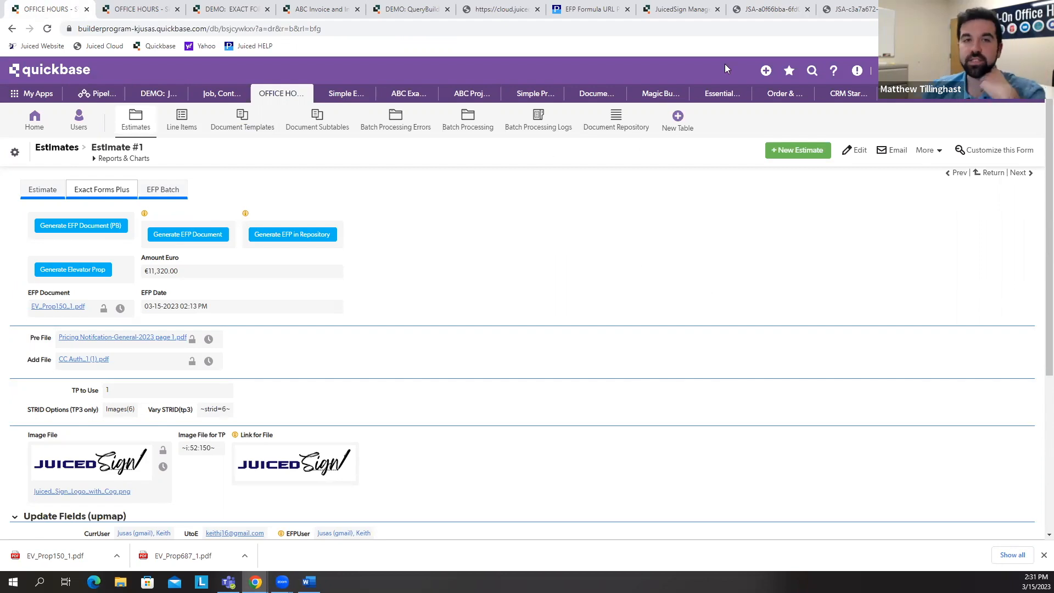
pyautogui.click(777, 13)
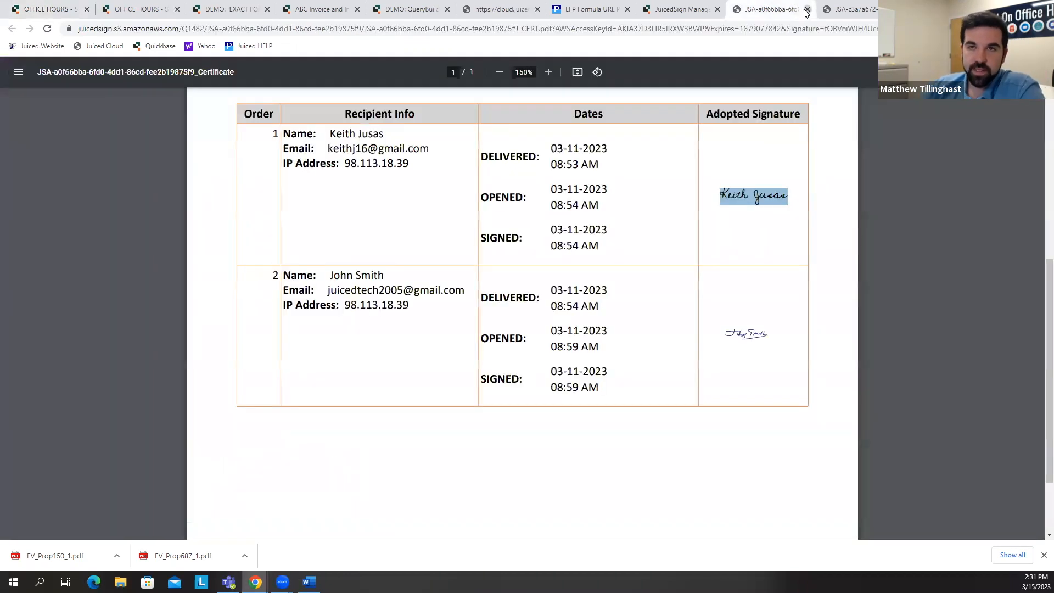
pyautogui.click(806, 9)
pyautogui.click(807, 10)
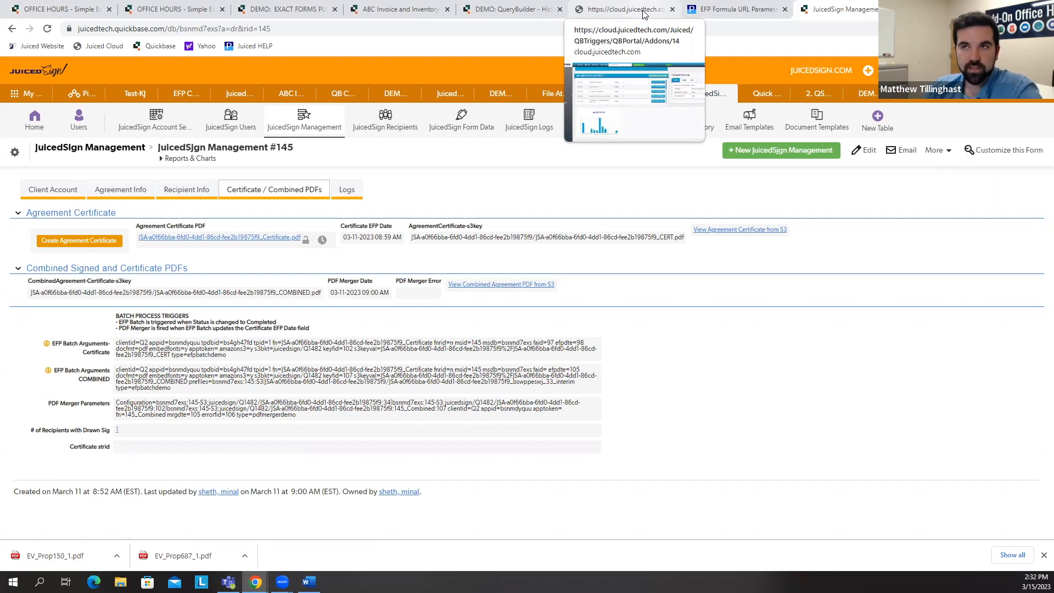
# Step: Return to the Office Hours app and open the Estimates table's table-to-table relationships settings
pyautogui.click(41, 15)
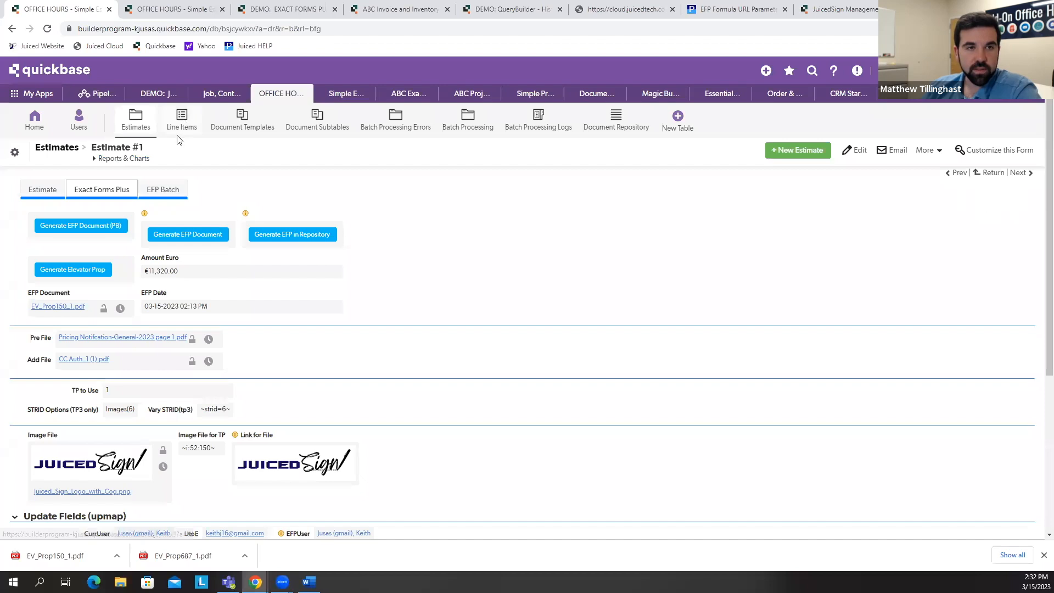
pyautogui.click(146, 127)
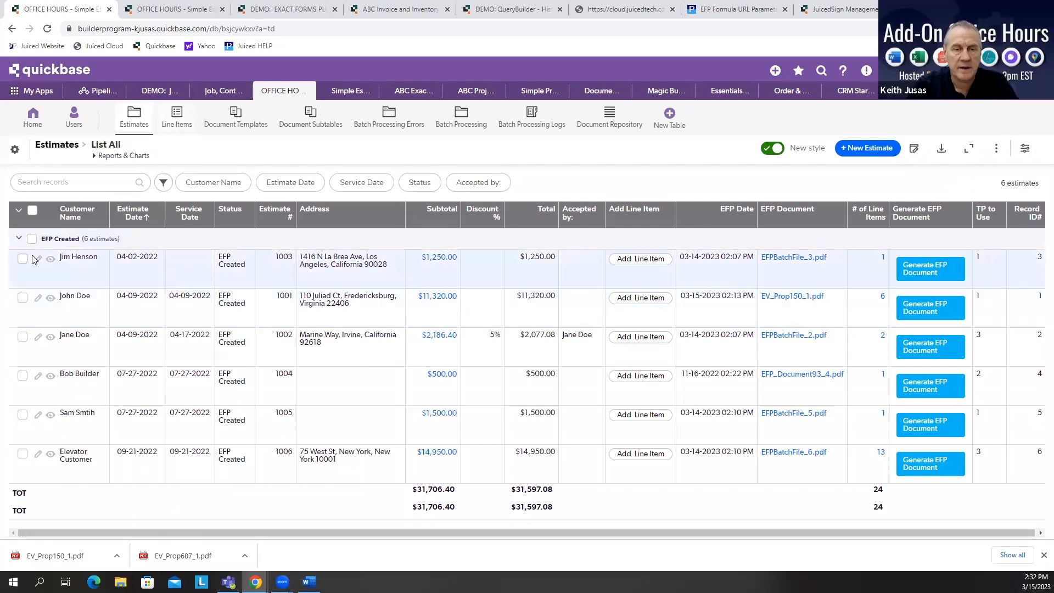
pyautogui.click(19, 153)
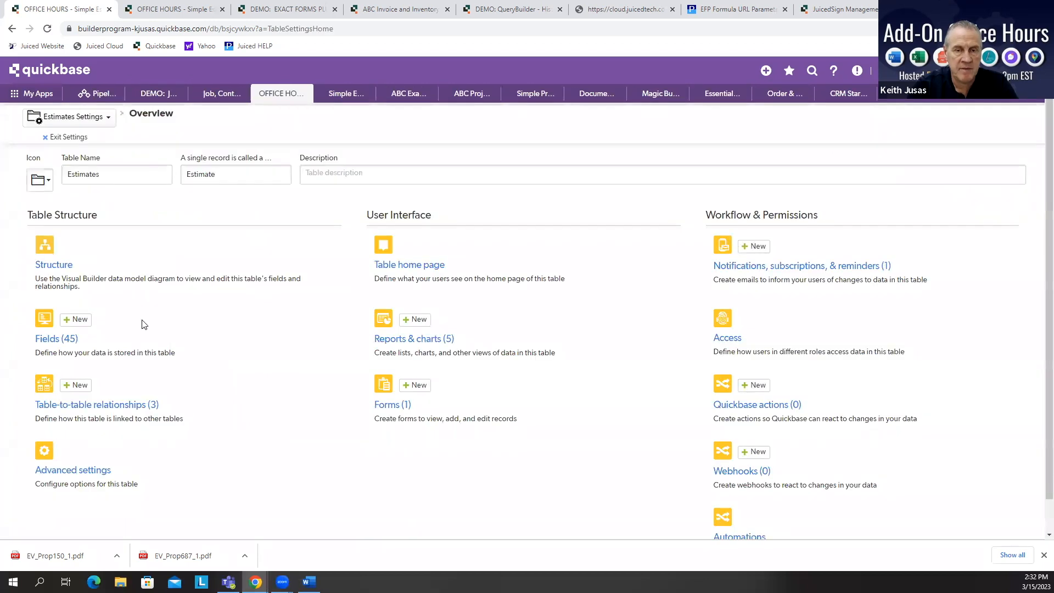
pyautogui.click(108, 407)
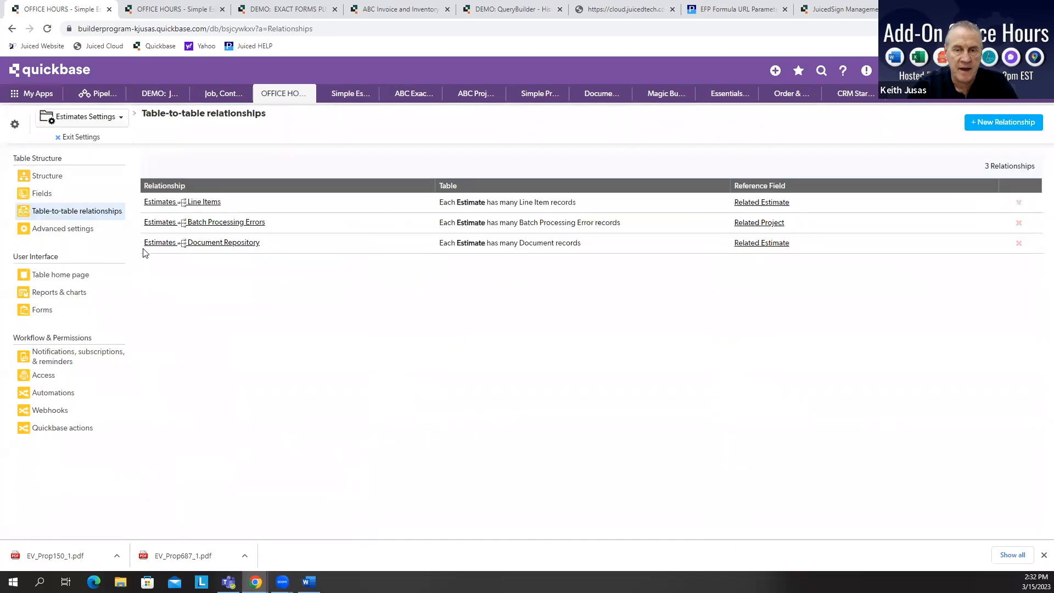
# Step: Add an Invoice # lookup field from Estimates to the Line Items table through the Estimates–Line Items relationship
pyautogui.click(158, 205)
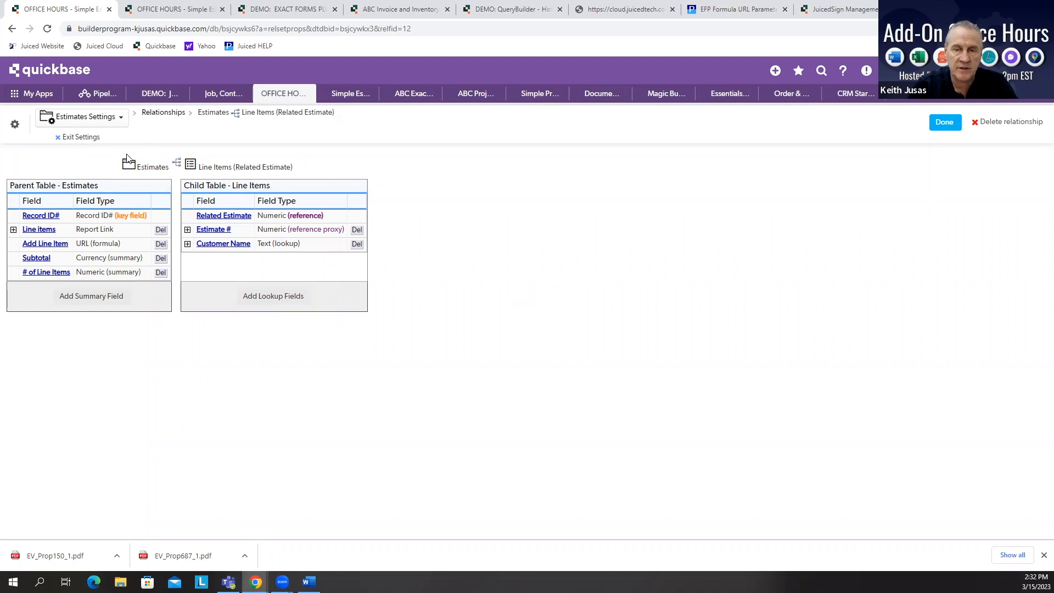
pyautogui.click(274, 297)
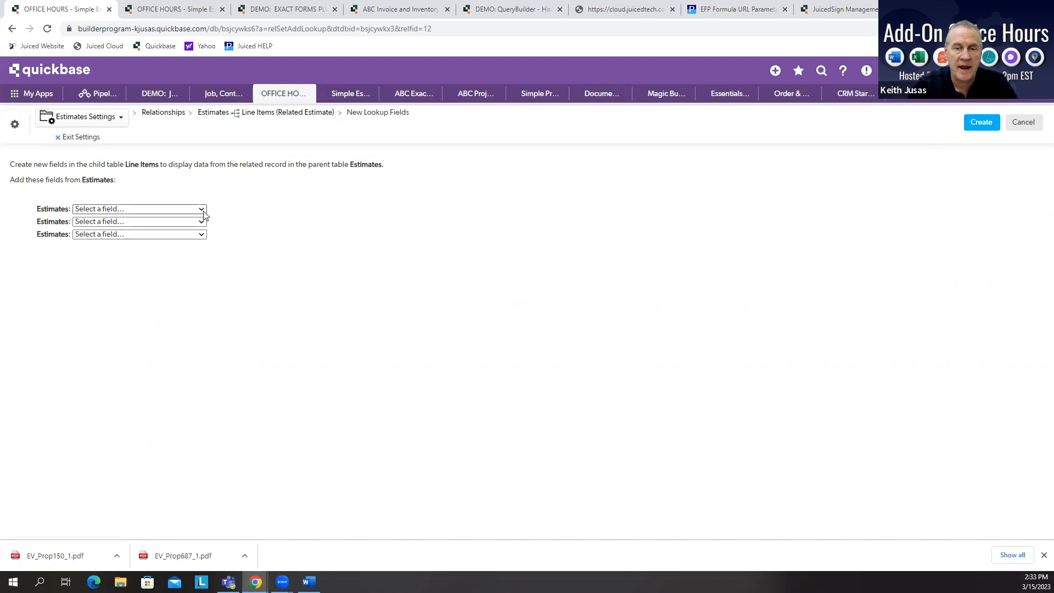
pyautogui.click(200, 209)
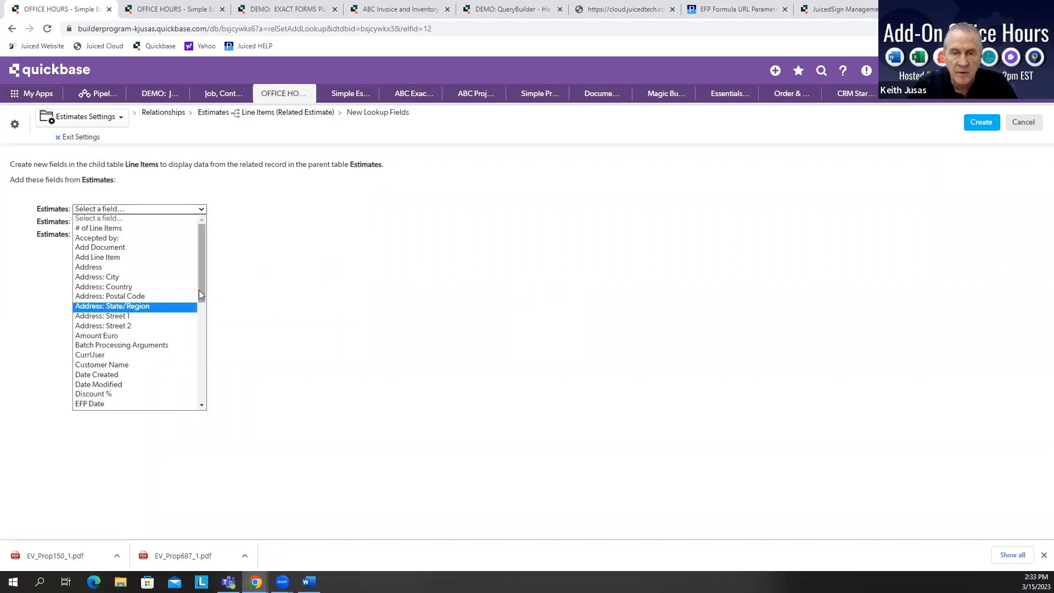
pyautogui.moveTo(200, 290); pyautogui.dragTo(202, 375)
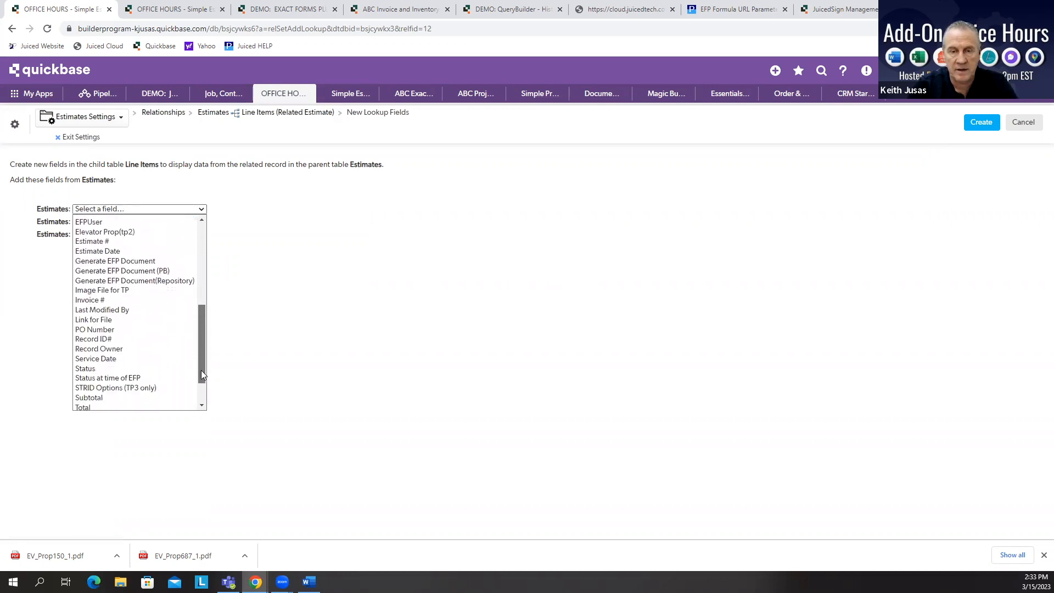
pyautogui.click(103, 302)
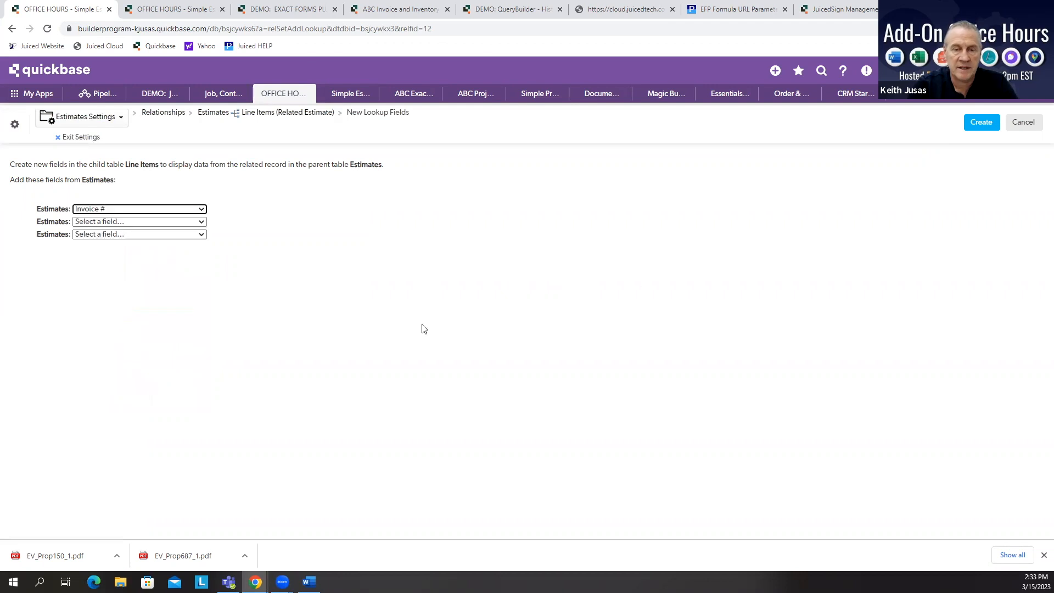
pyautogui.click(981, 122)
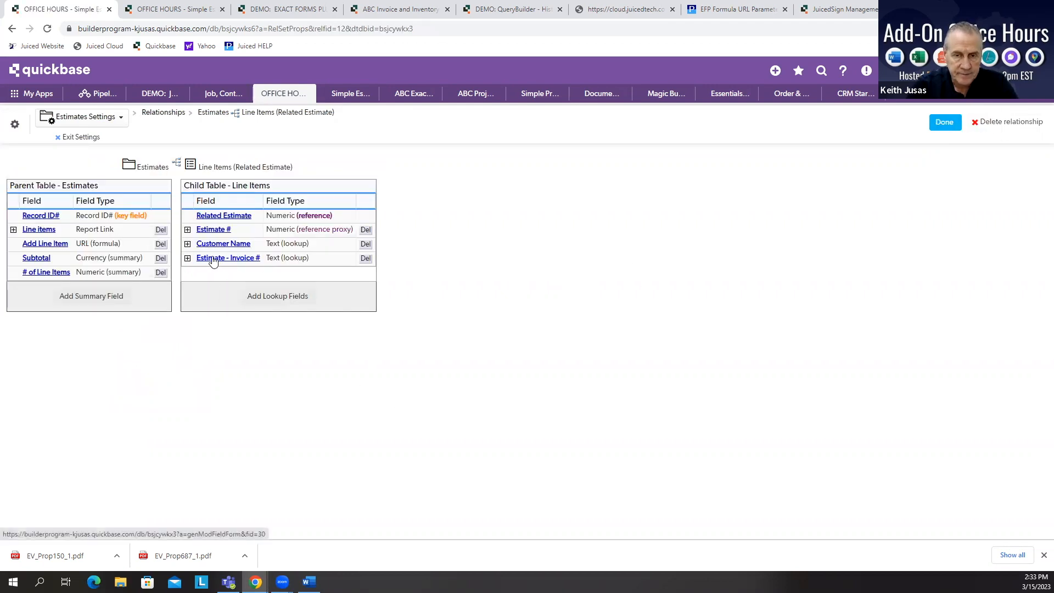
pyautogui.click(945, 123)
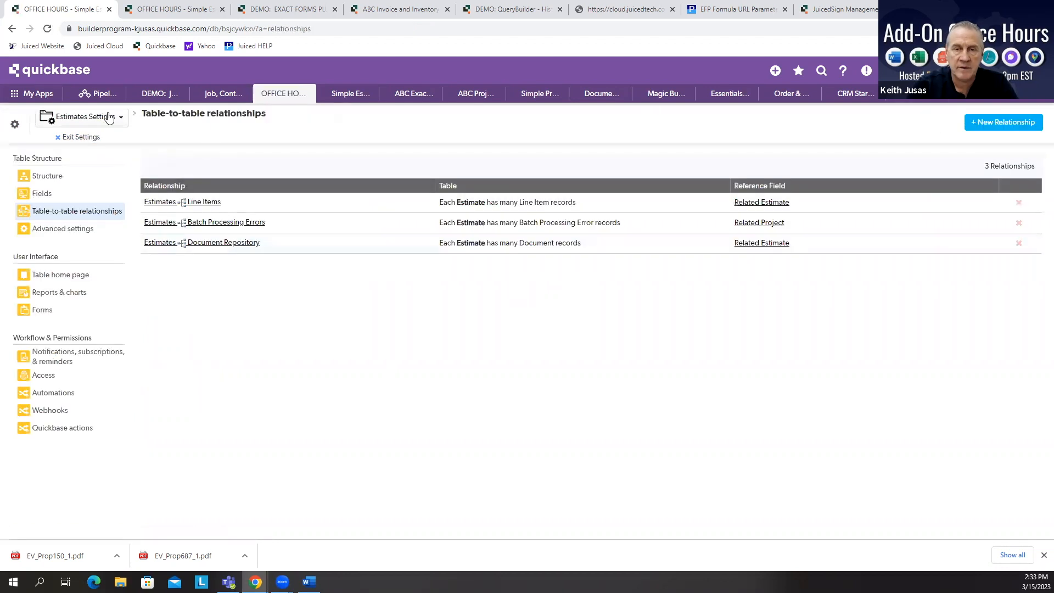
# Step: Leave settings and open Line Item #1 to examine the new Estimate - Invoice # field on its form
pyautogui.click(77, 137)
pyautogui.click(182, 131)
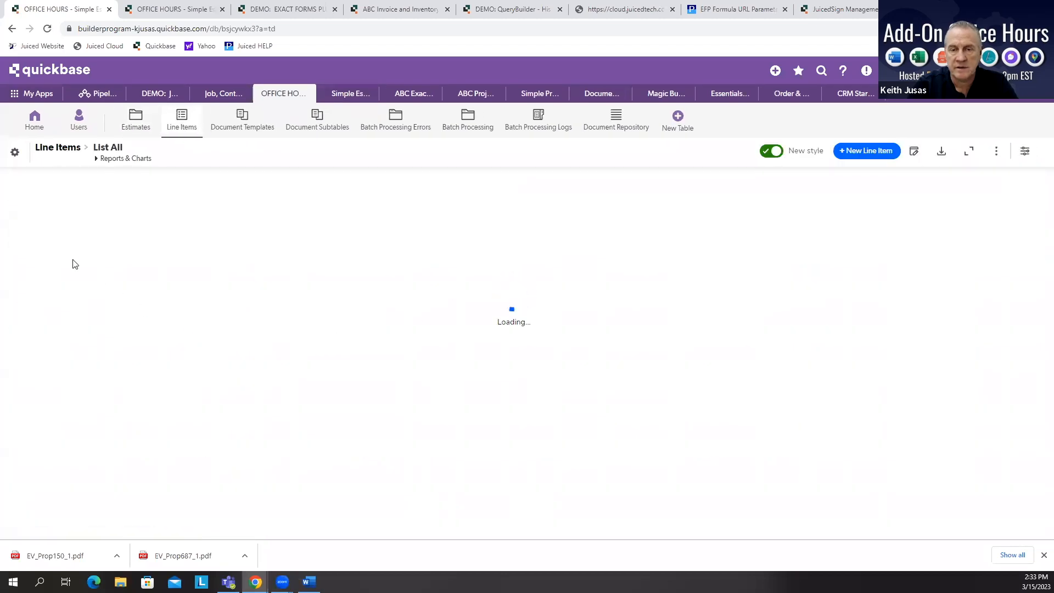
pyautogui.click(101, 273)
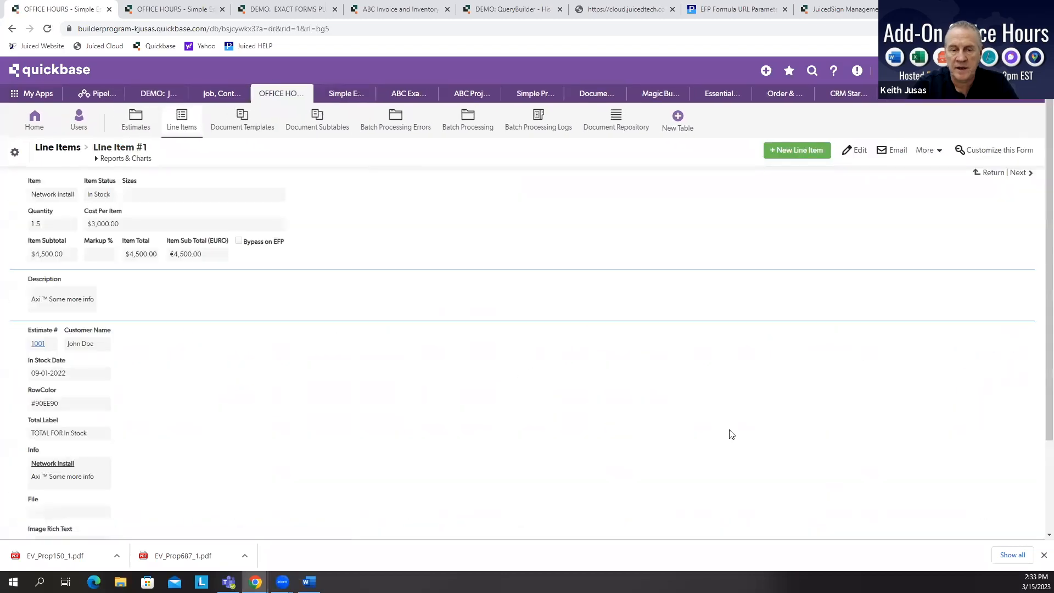
pyautogui.scroll(-3, 727, 431)
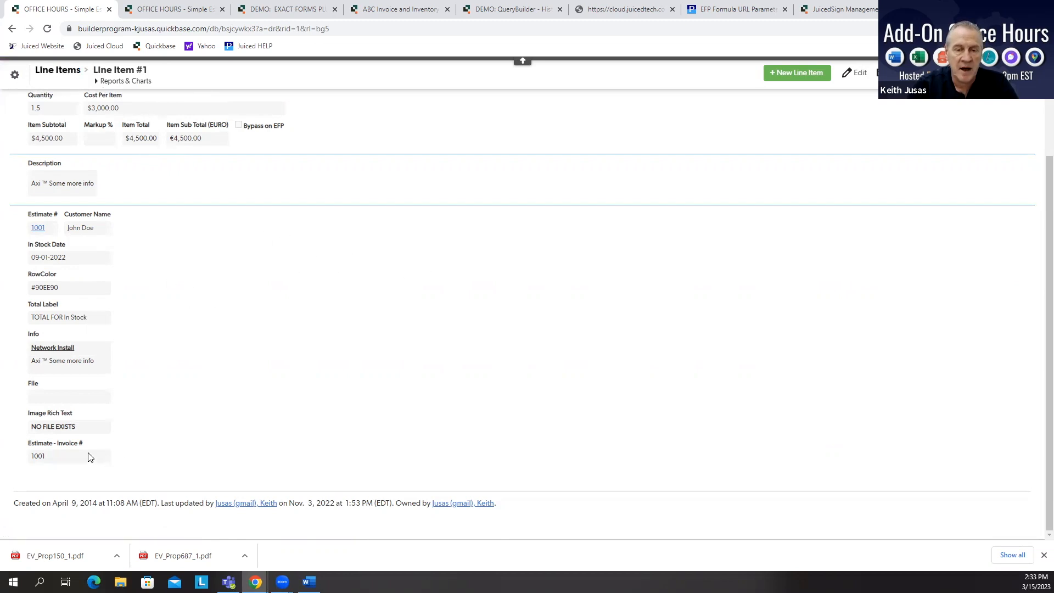
pyautogui.scroll(3, 384, 357)
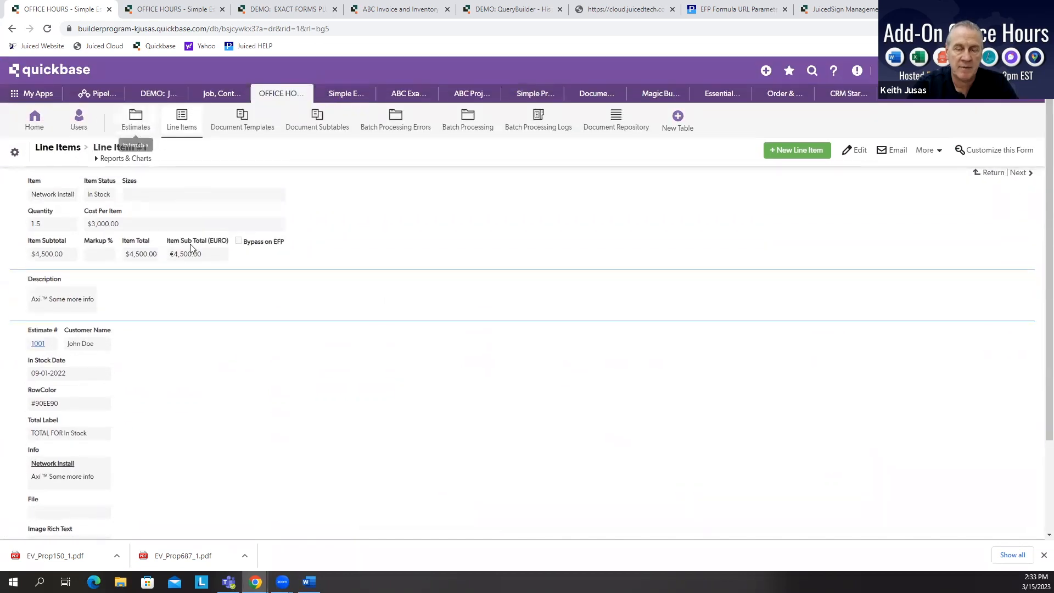
pyautogui.scroll(-3, 395, 437)
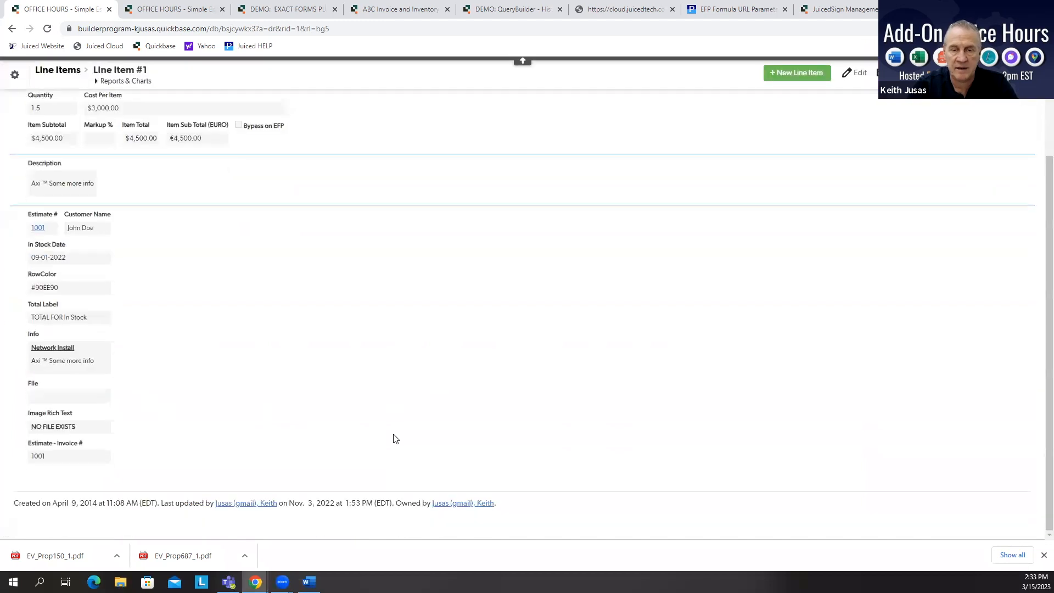
pyautogui.scroll(3, 399, 273)
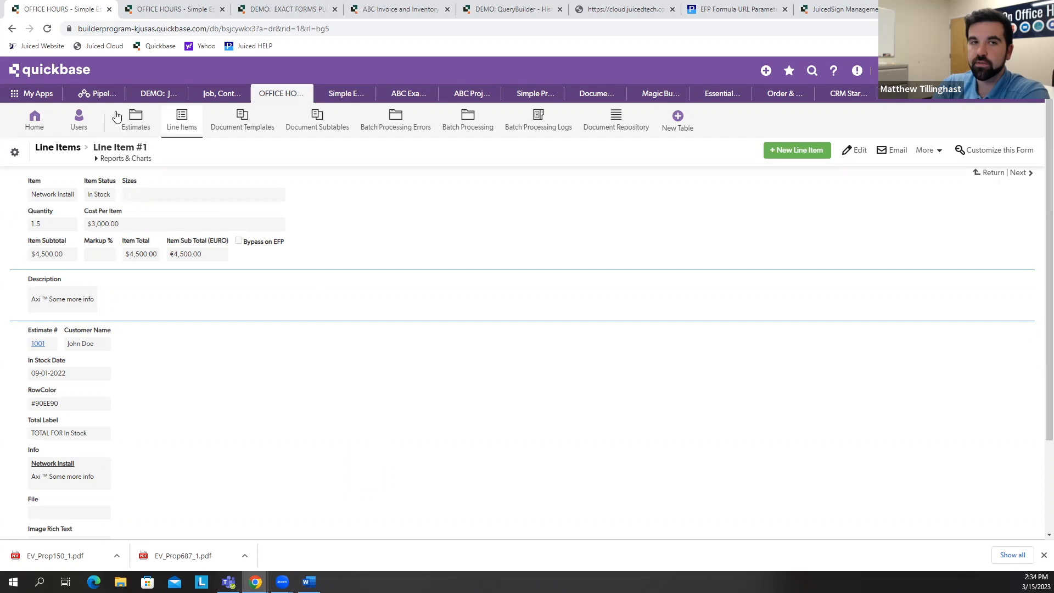
# Step: Open the Estimates table
pyautogui.click(137, 129)
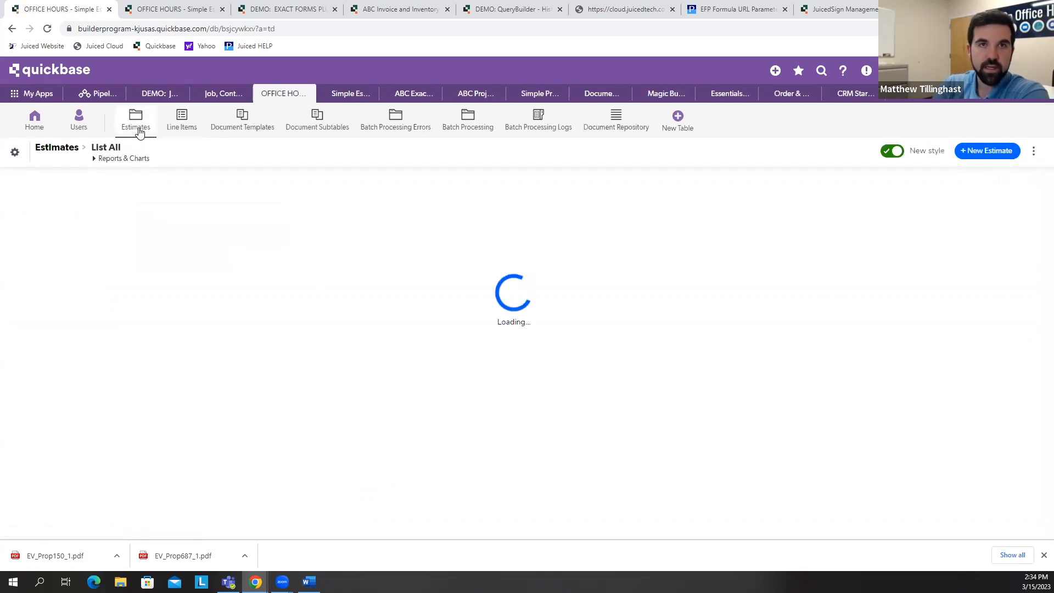